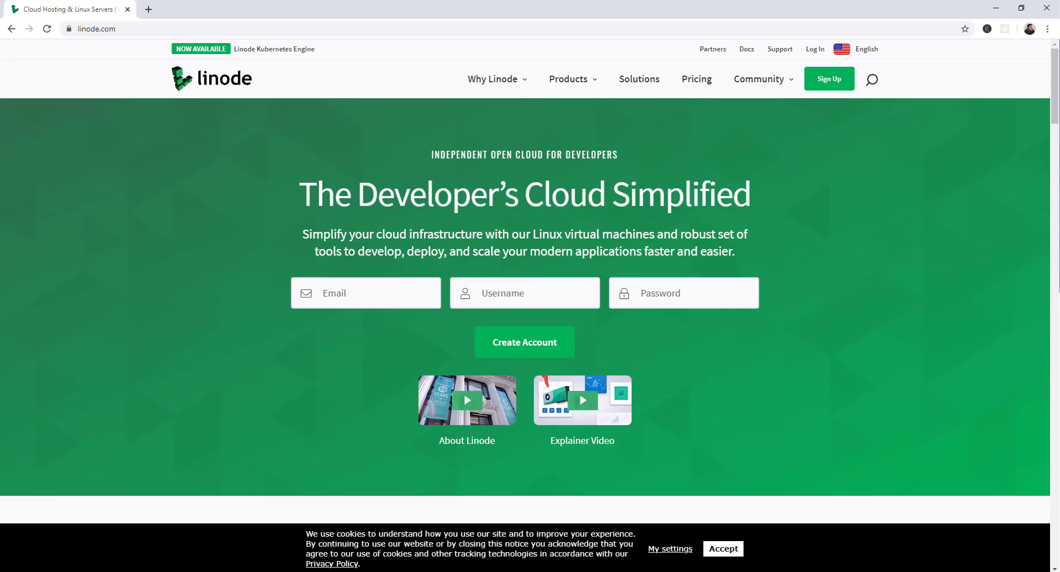
Step: Open Linode's pricing page and look over its contents
left_click(697, 83)
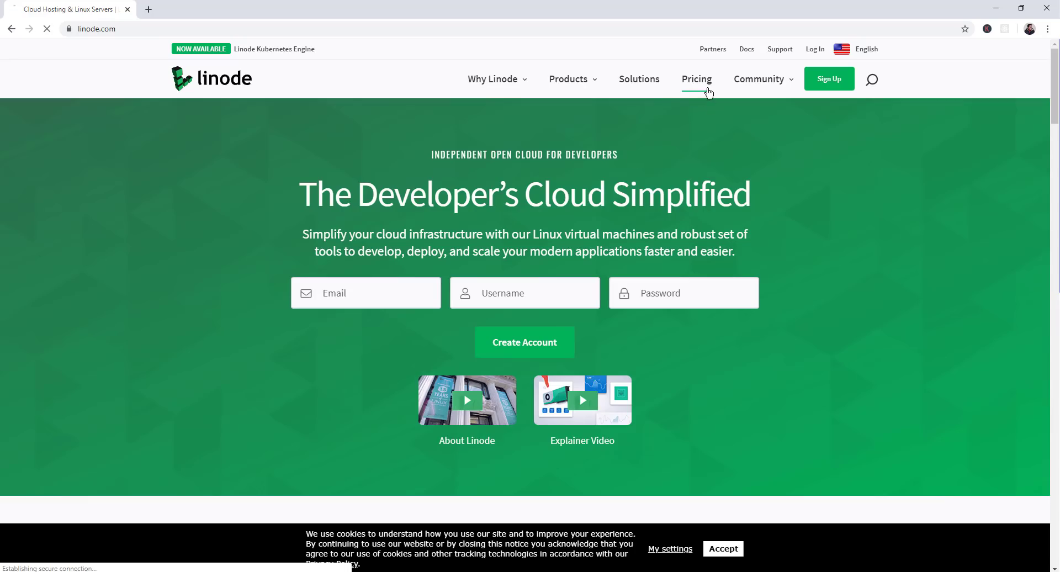
scroll(745, 159, "down", 4)
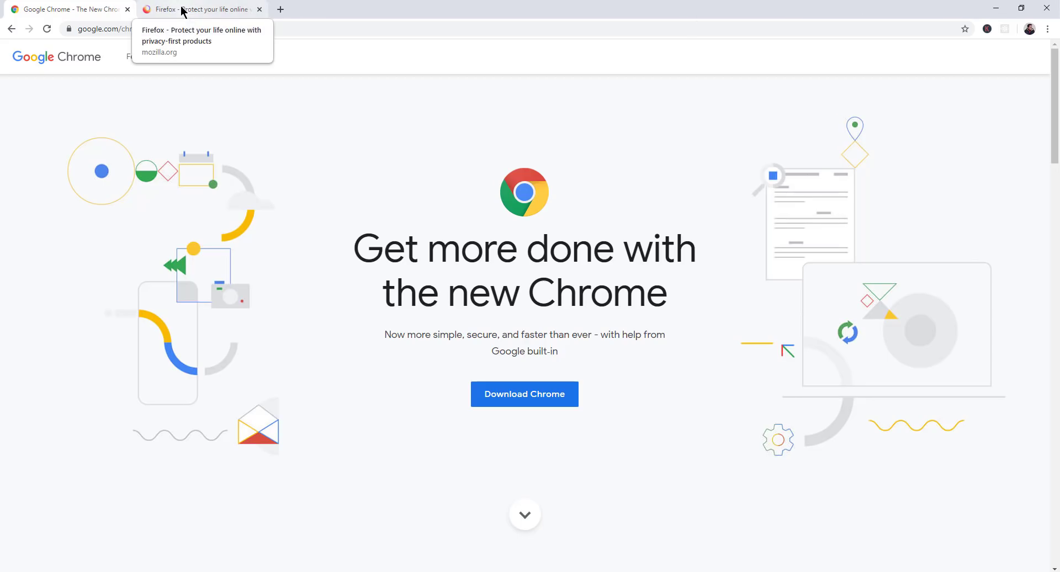
Step: View the Mozilla Firefox page open in the second browser tab
left_click(183, 10)
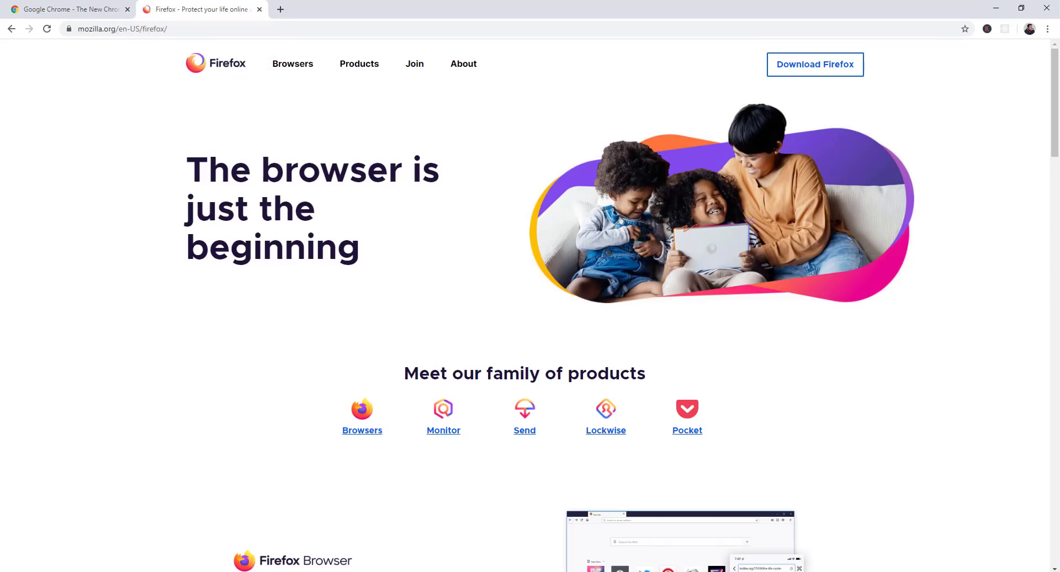
key("alt+Tab")
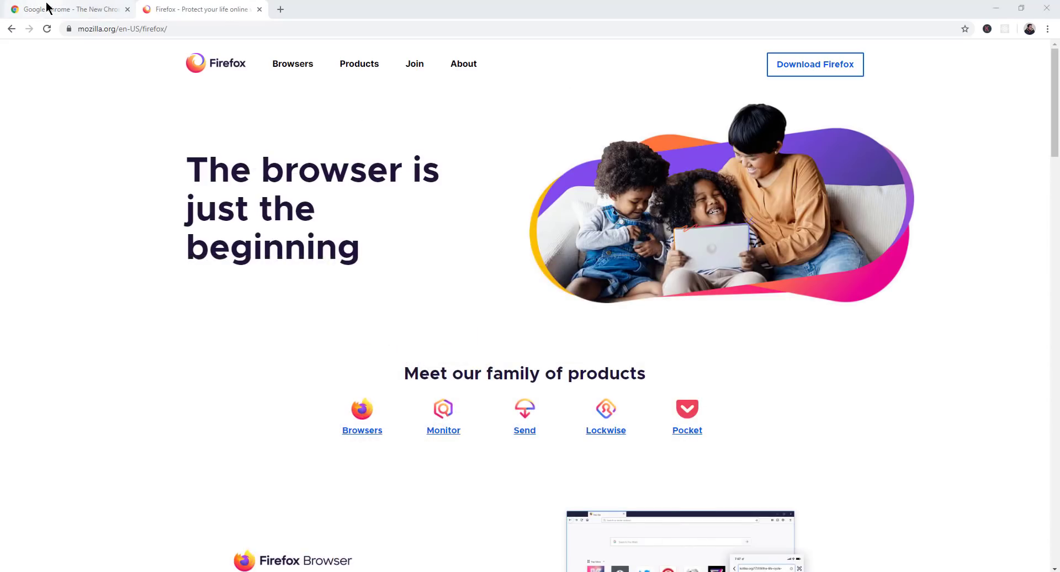
Step: Inspect the hero area of the Google Chrome page in the developer tools and examine its surrounding HTML elements
left_click(46, 8)
right_click(368, 154)
left_click(392, 356)
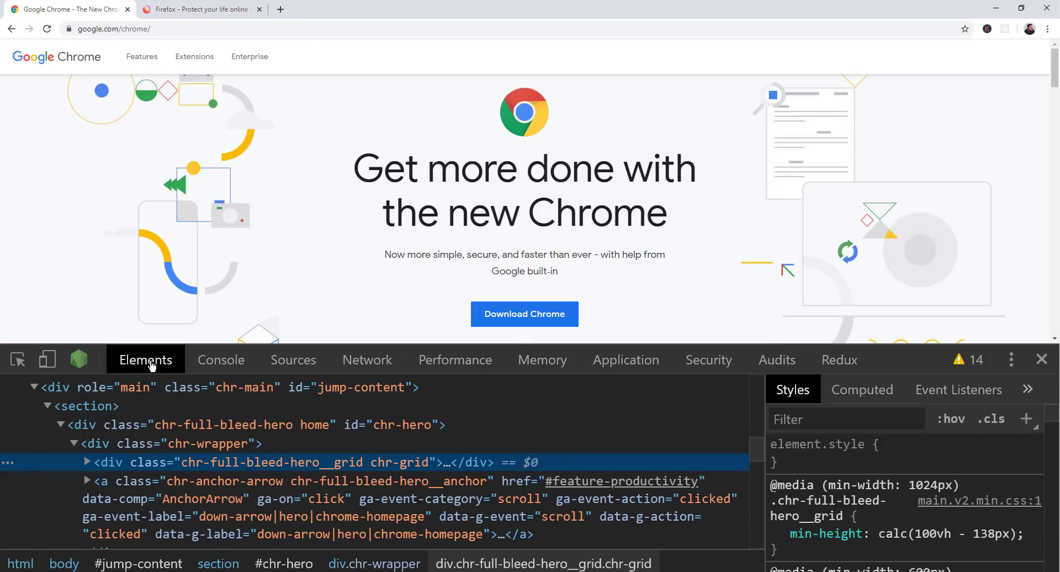
scroll(200, 442, "down", 2)
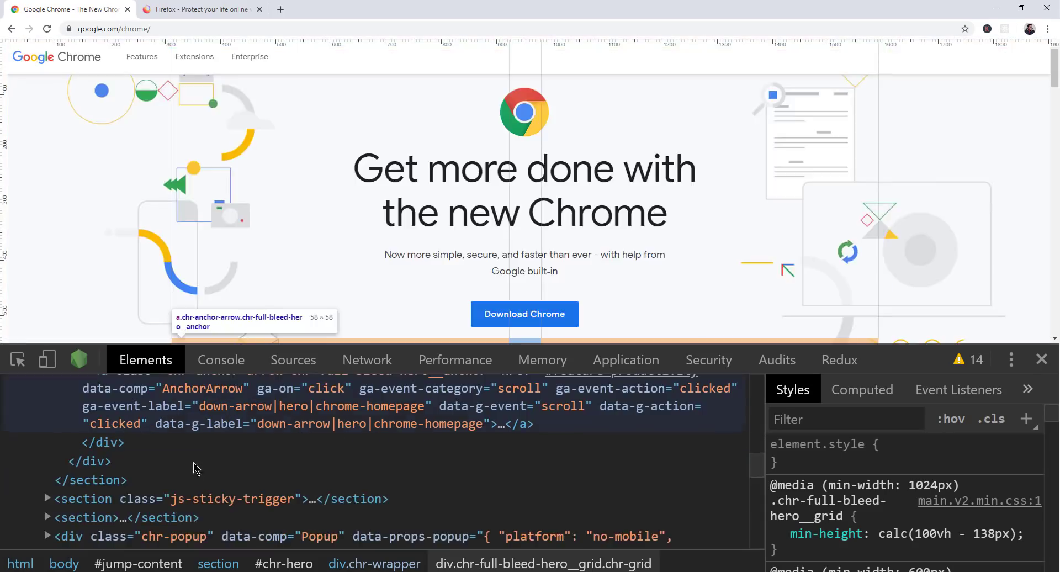
scroll(202, 421, "up", 1)
key("ctrl+]")
key("ctrl+[")
scroll(221, 436, "up", 3)
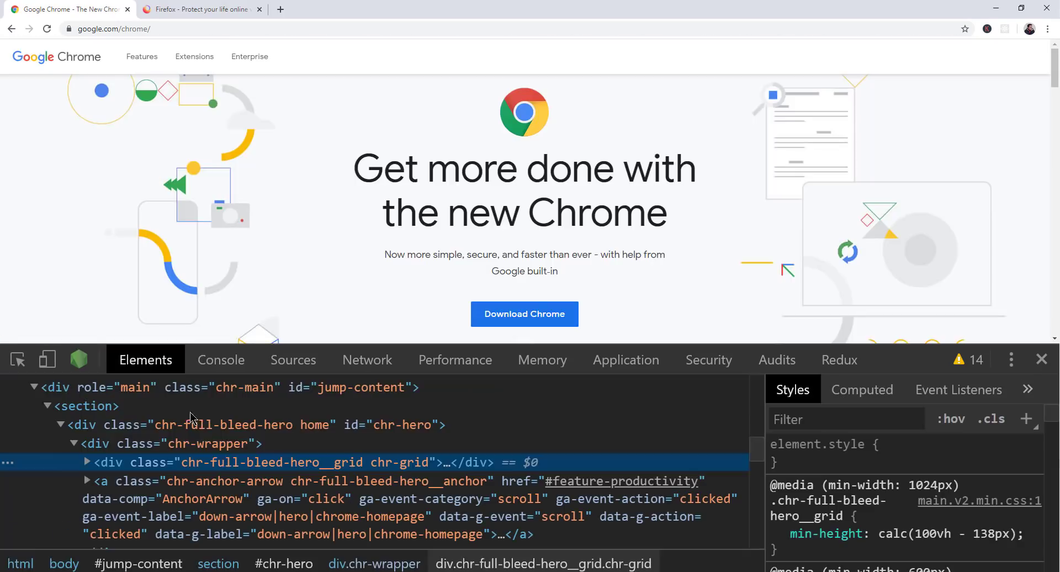
right_click(224, 432)
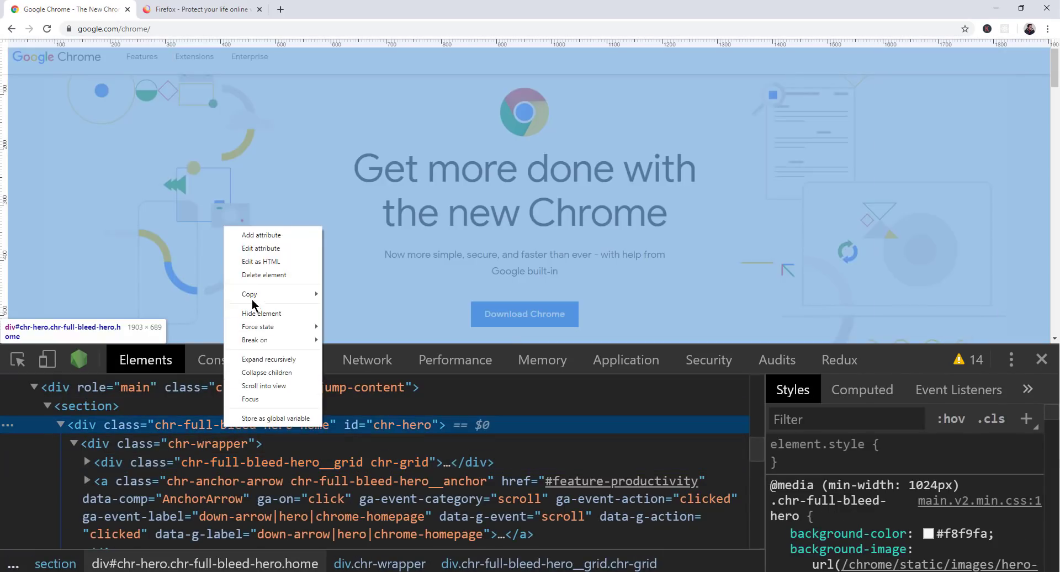
left_click(261, 261)
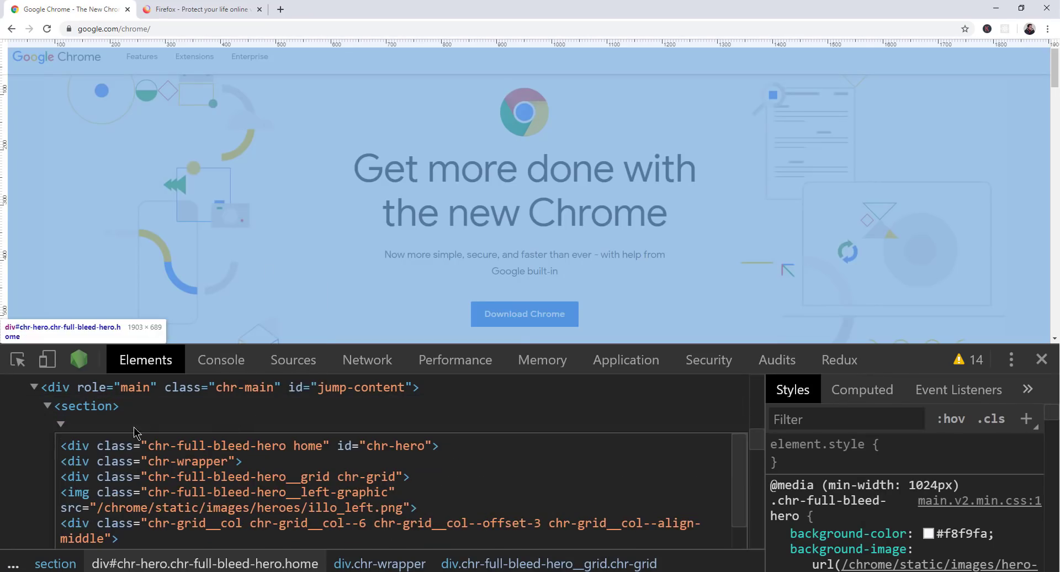
left_click(92, 430)
right_click(204, 429)
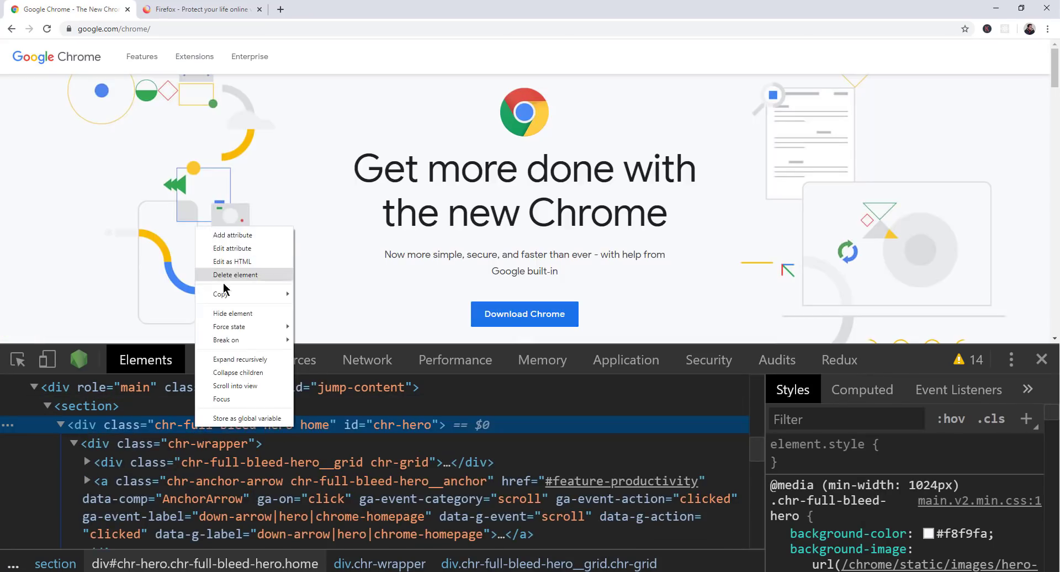
key("Escape")
Step: Edit the chr-hero div's HTML to insert <h1>hello world</h1> just before it in the section
key("F2")
type("<h1>hello world</h1>")
left_click(220, 145)
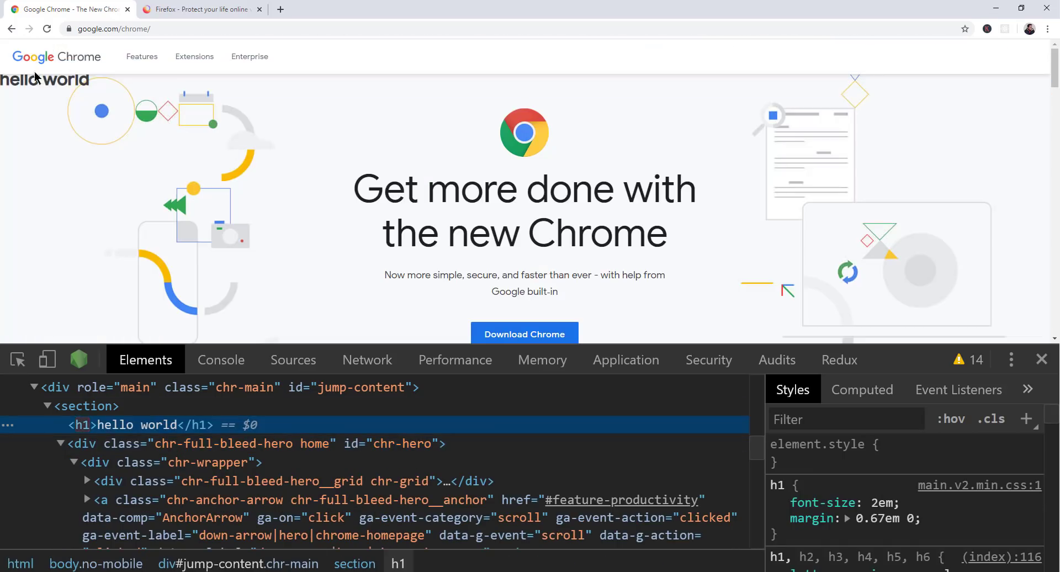
triple_click(58, 82)
left_click(236, 191)
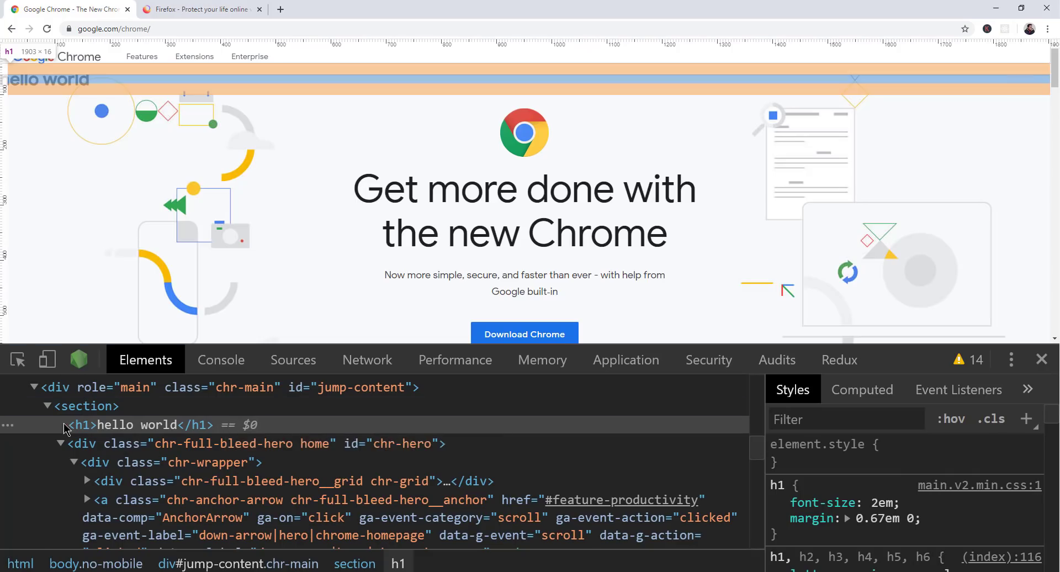
Step: Add the inline style color: red to the hello world heading
right_click(87, 428)
key("Escape")
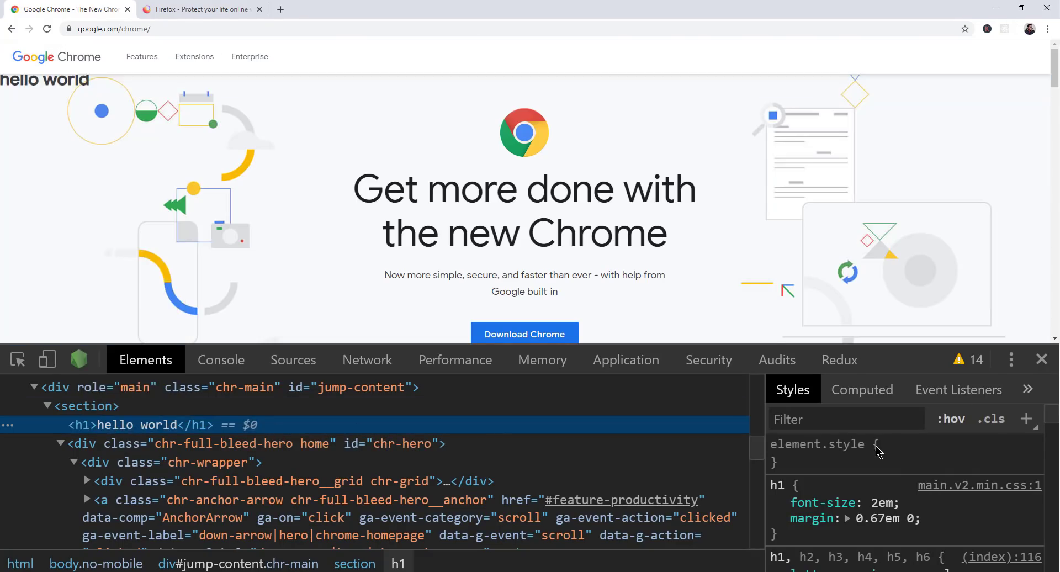
left_click(899, 447)
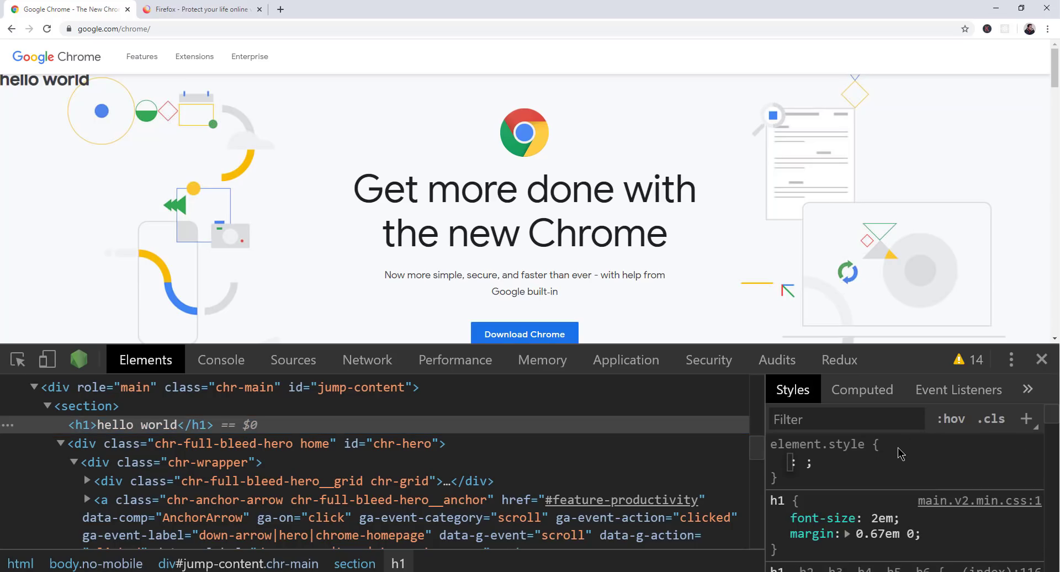
type("color:red")
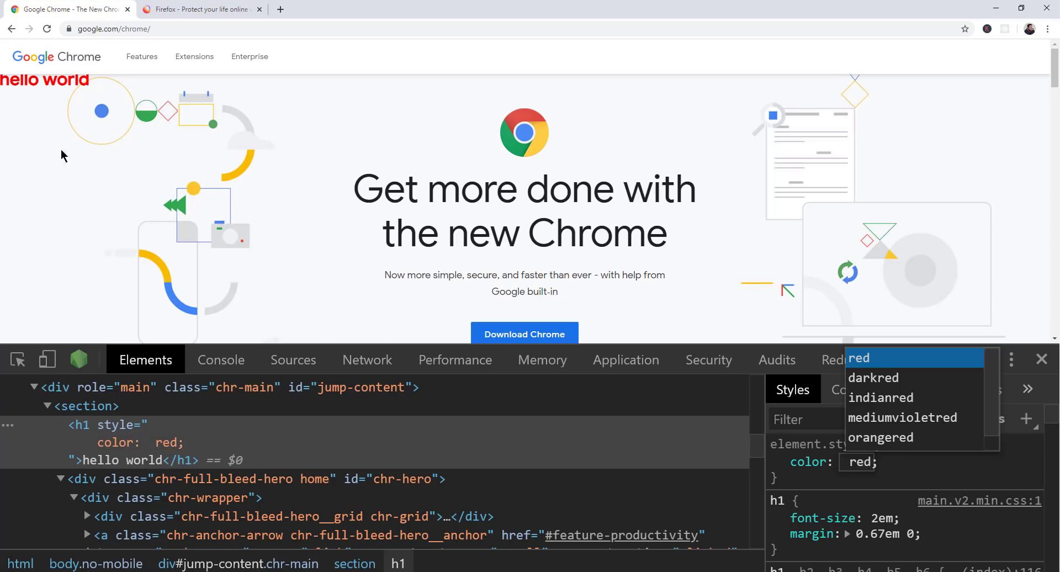
scroll(52, 125, "up", 5, "ctrl")
scroll(116, 161, "down", 4, "ctrl")
scroll(190, 190, "down", 1, "ctrl")
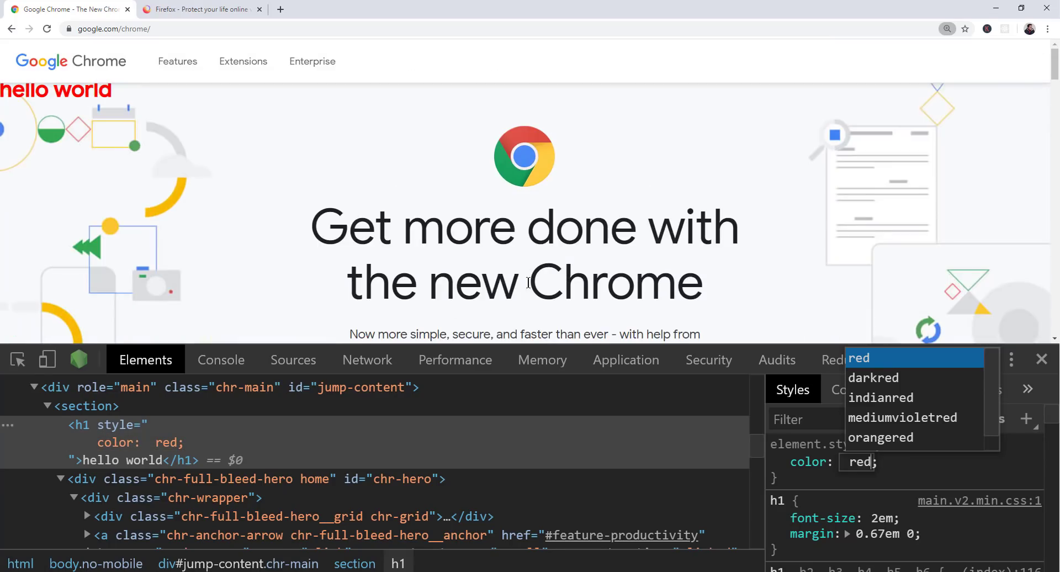
left_click(903, 478)
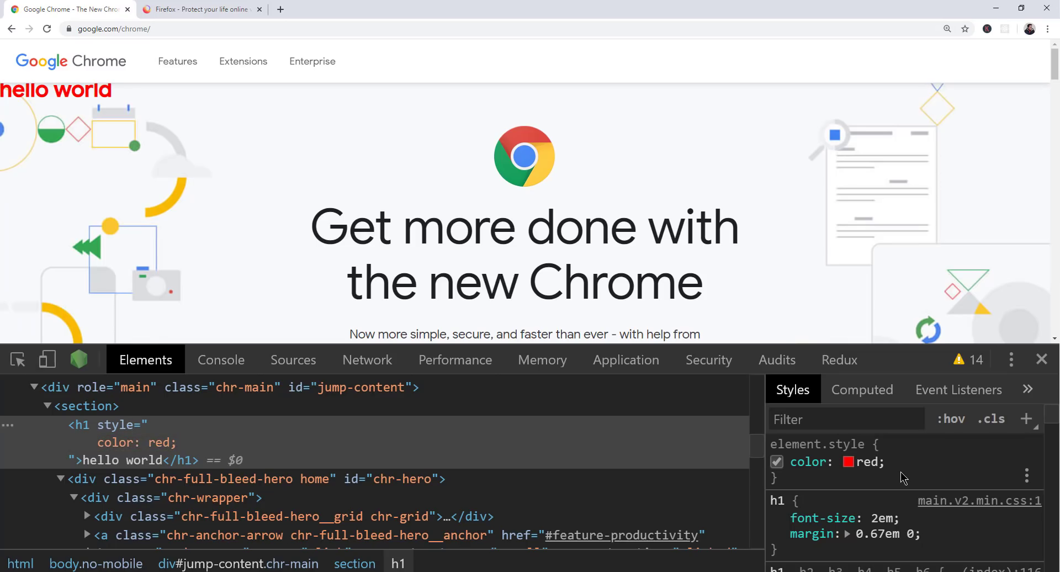
Step: Inspect the main heading of the Mozilla Firefox page in the other tab and close the developer tools
left_click(208, 9)
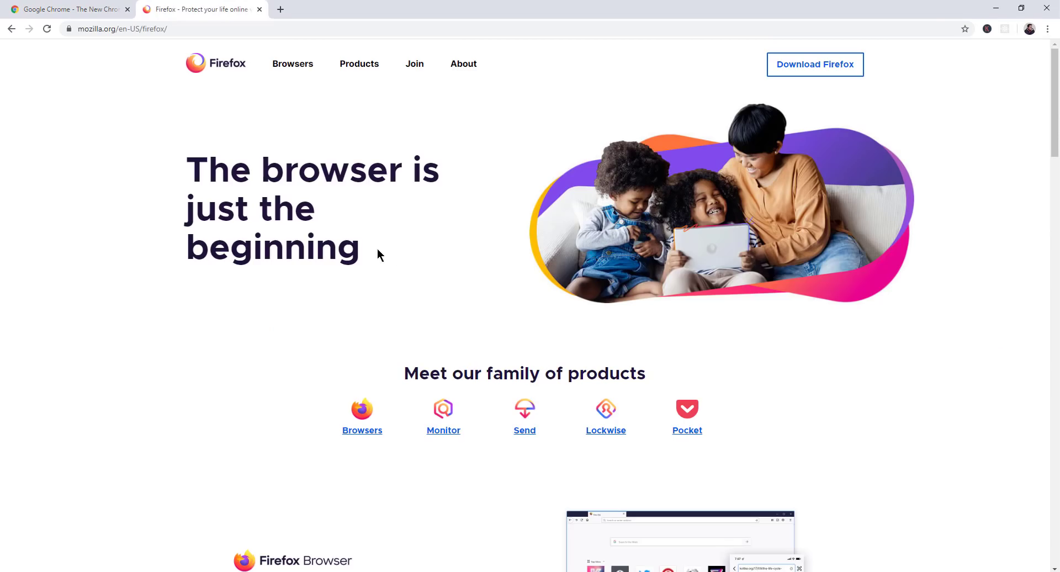
right_click(389, 251)
left_click(421, 429)
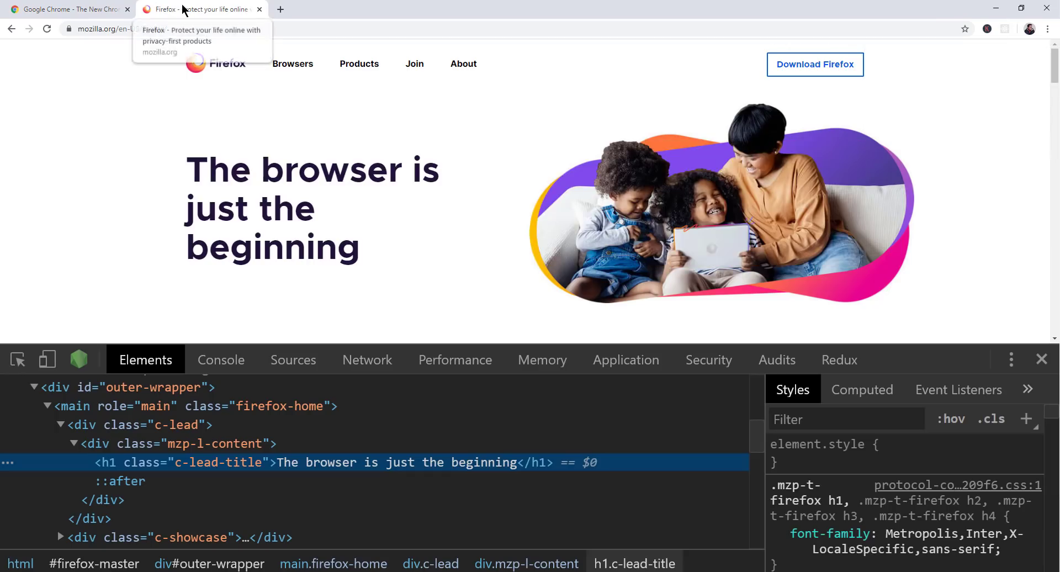
left_click(1041, 359)
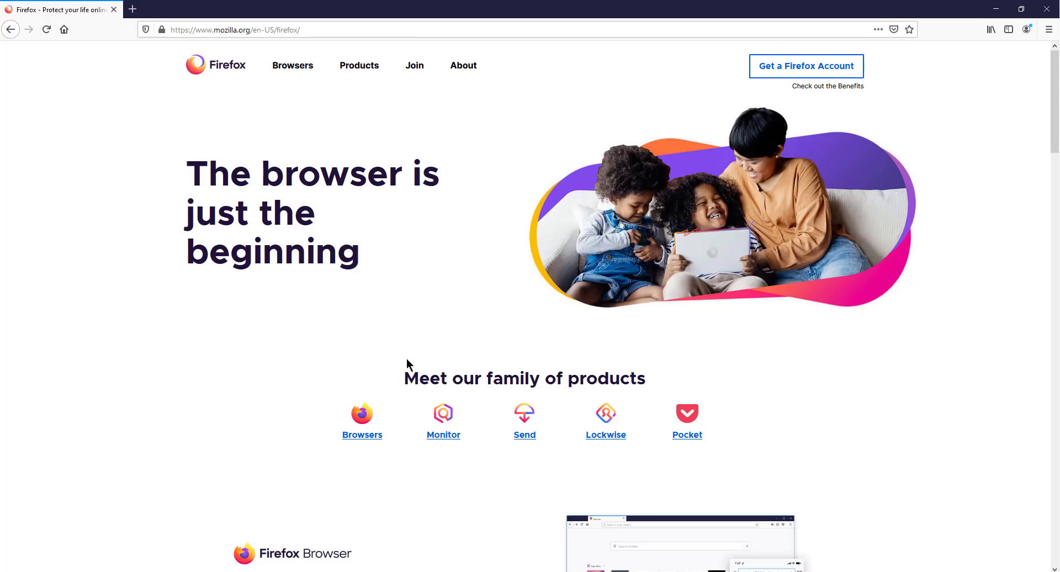
Step: Open the developer tools for the Mozilla page in the Firefox browser and enlarge both the tools area and its text
right_click(332, 327)
key("Escape")
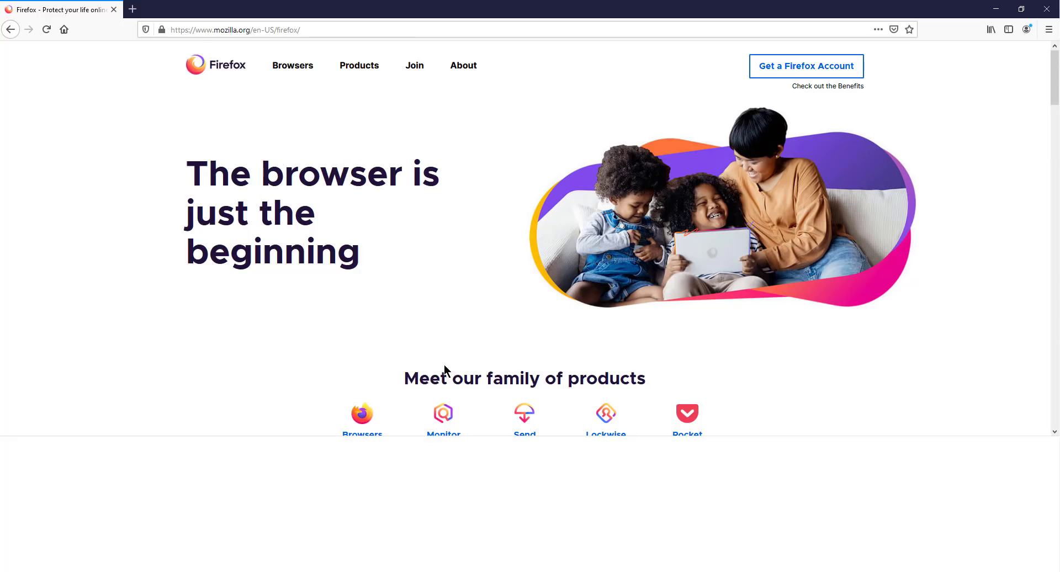
key("ctrl+shift+i")
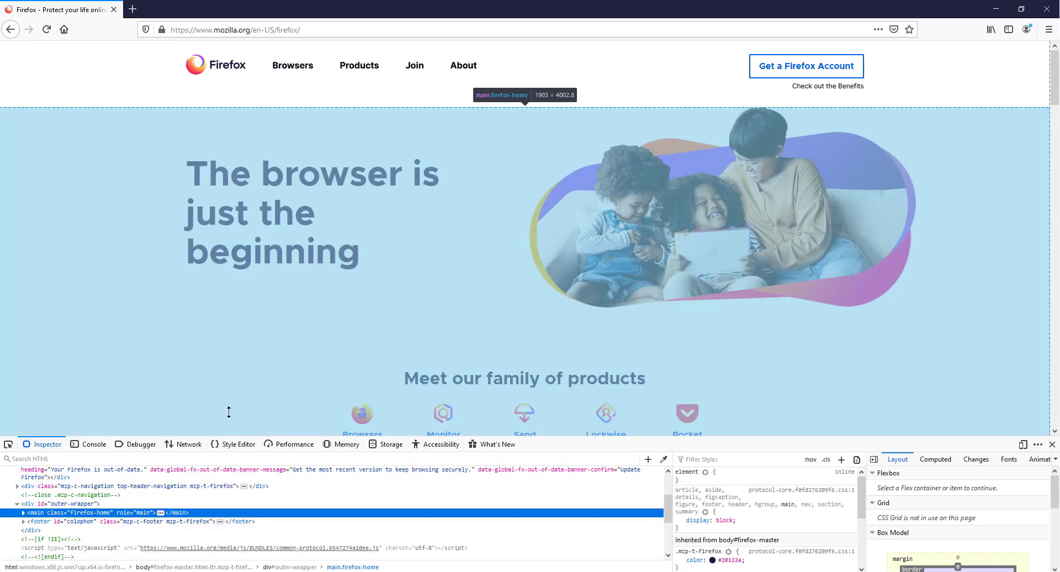
left_click_drag(226, 437, 226, 309)
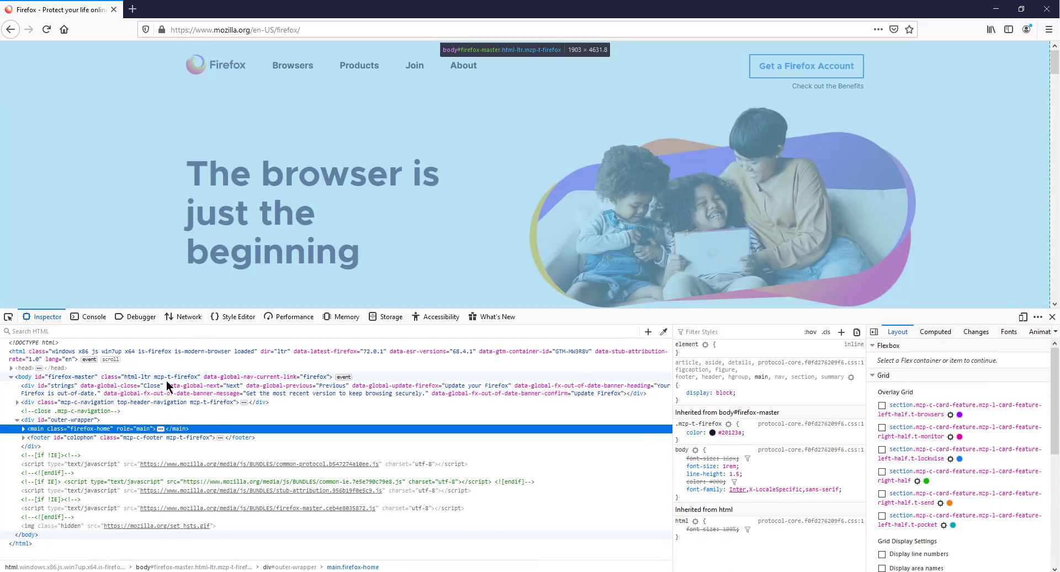
key("ctrl+plus")
key("ctrl+plus")
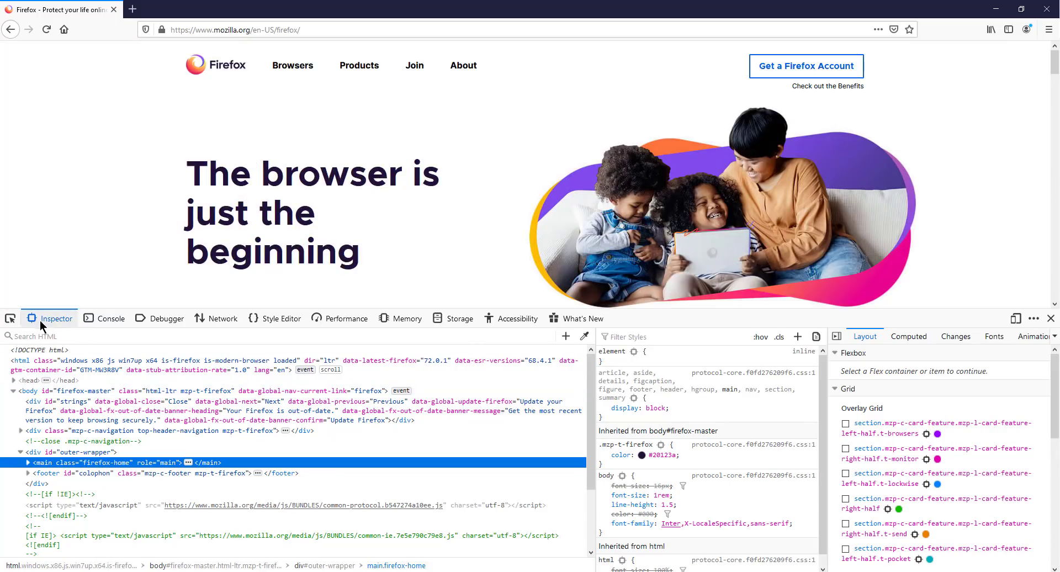
Step: Run alert('hello world') in the Console and dismiss the resulting alert
left_click(112, 320)
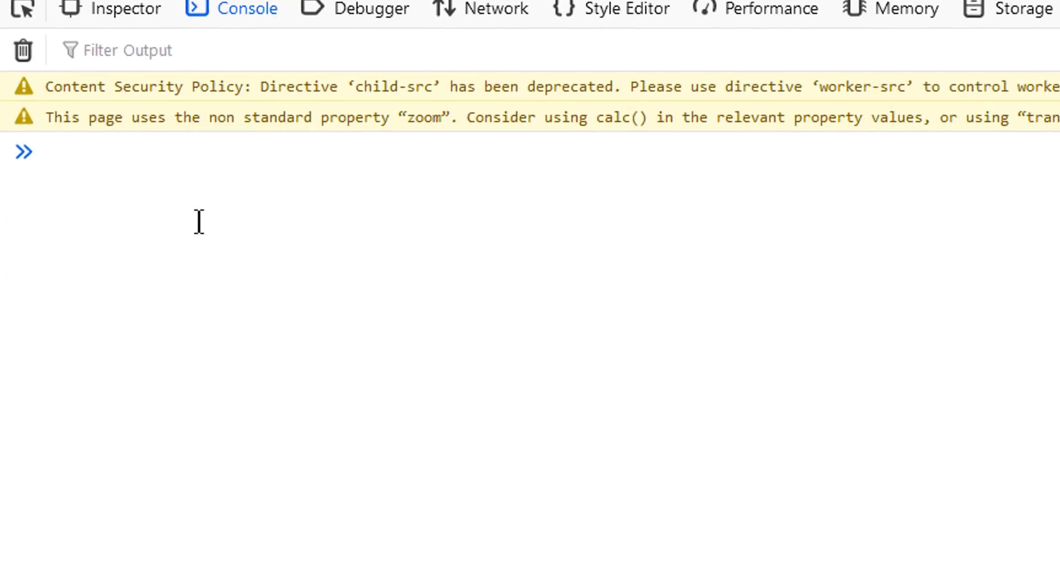
type("alert('hello world')")
key("Return")
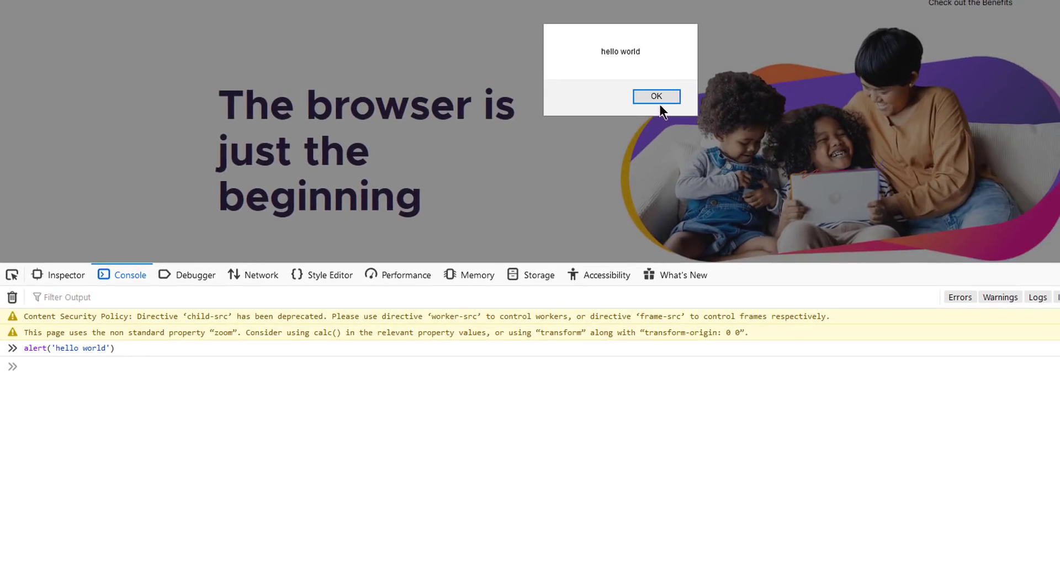
left_click(659, 101)
Step: Look over the Debugger's sources and the page's stylesheets in the Style Editor
left_click(192, 274)
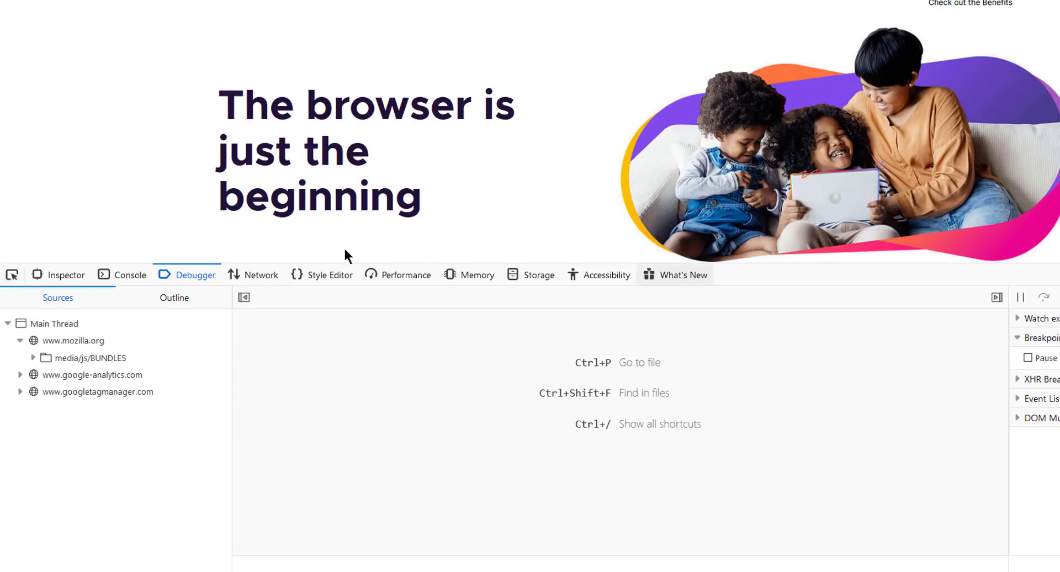
left_click(347, 280)
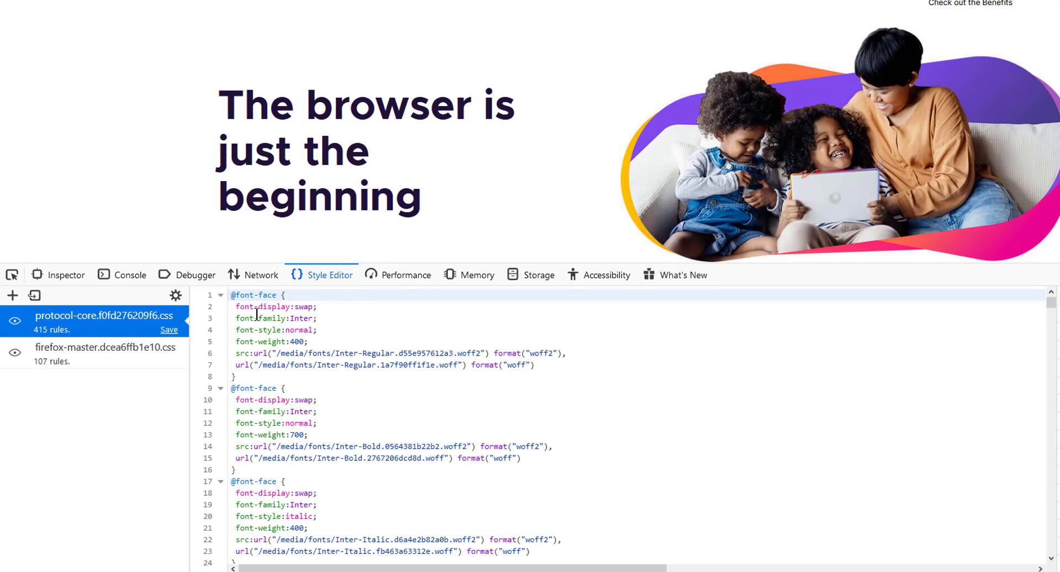
left_click(208, 276)
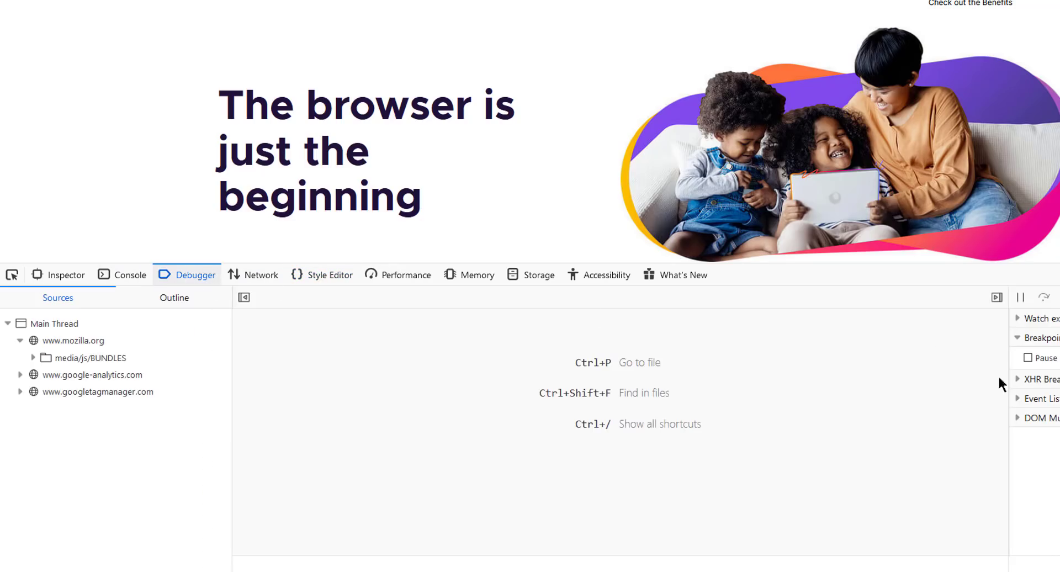
Step: Select the outer-wrapper div in the Inspector and toggle the inherited body font-size: 1rem rule off and on
left_click(64, 272)
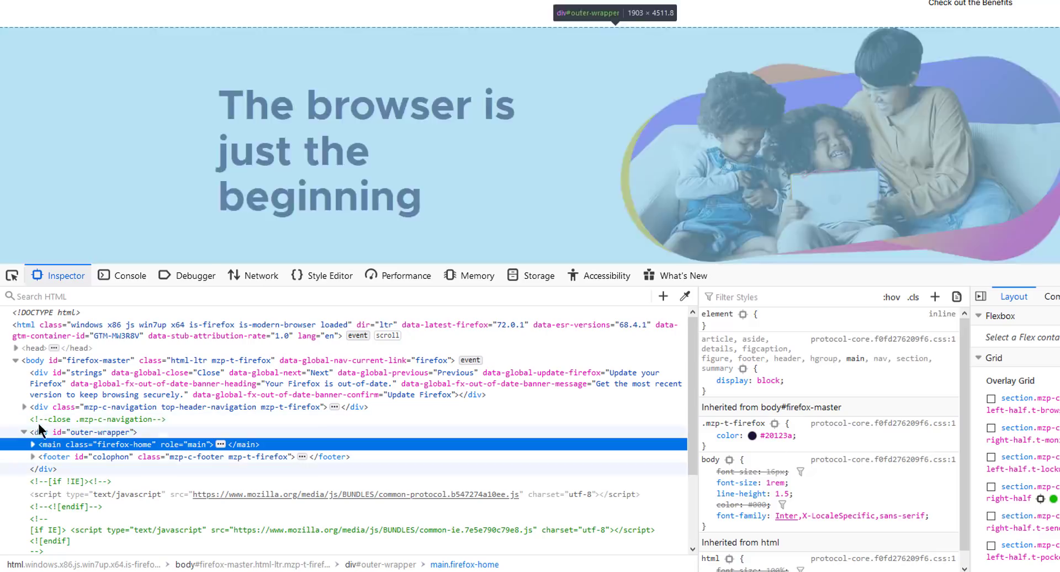
left_click(60, 432)
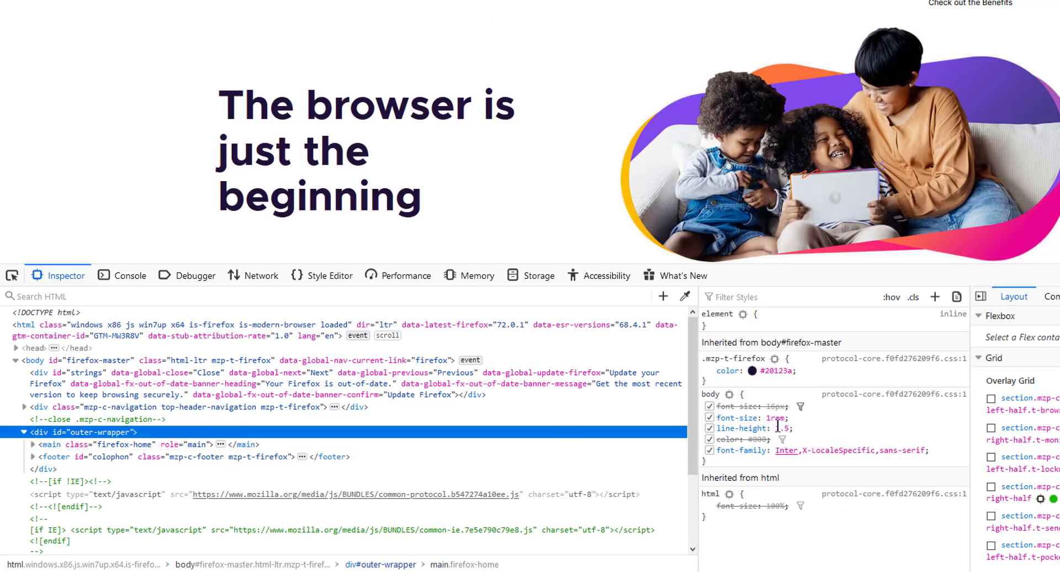
left_click(710, 418)
left_click(709, 417)
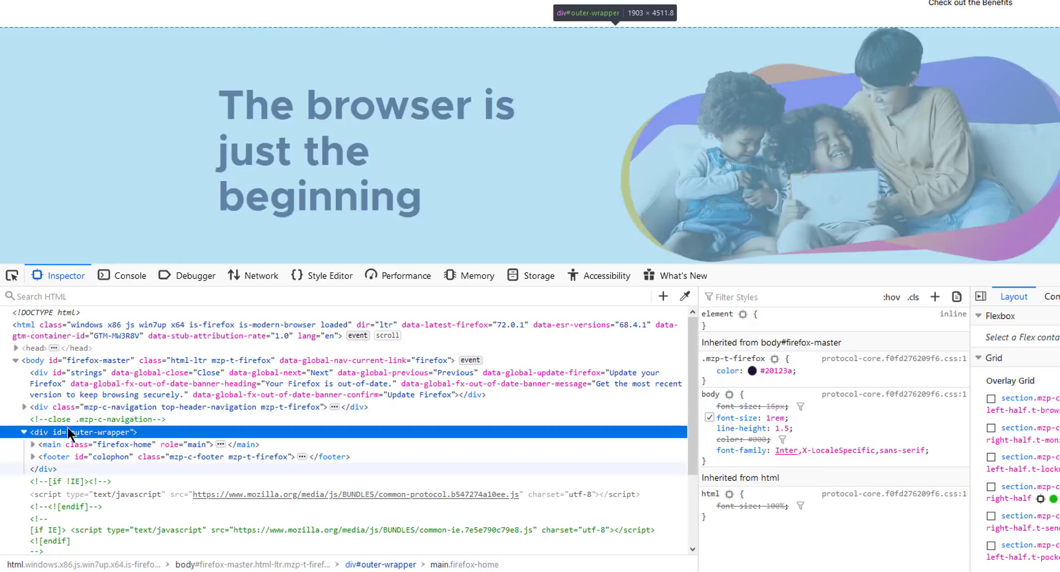
Step: Edit the outer-wrapper div as HTML, adding <h1>hello world</h1> just before the main element
right_click(65, 436)
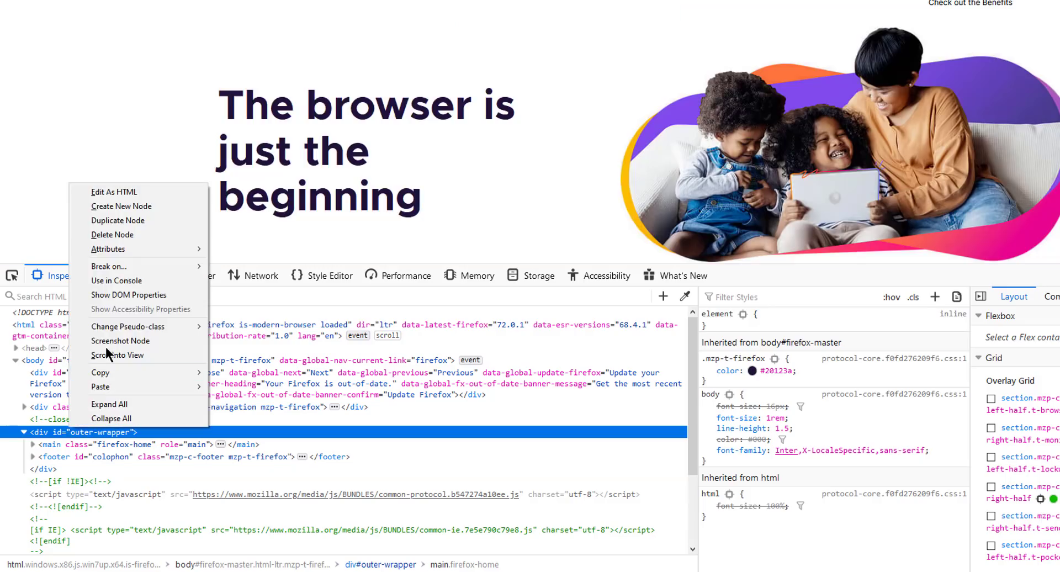
left_click(130, 192)
left_click(152, 442)
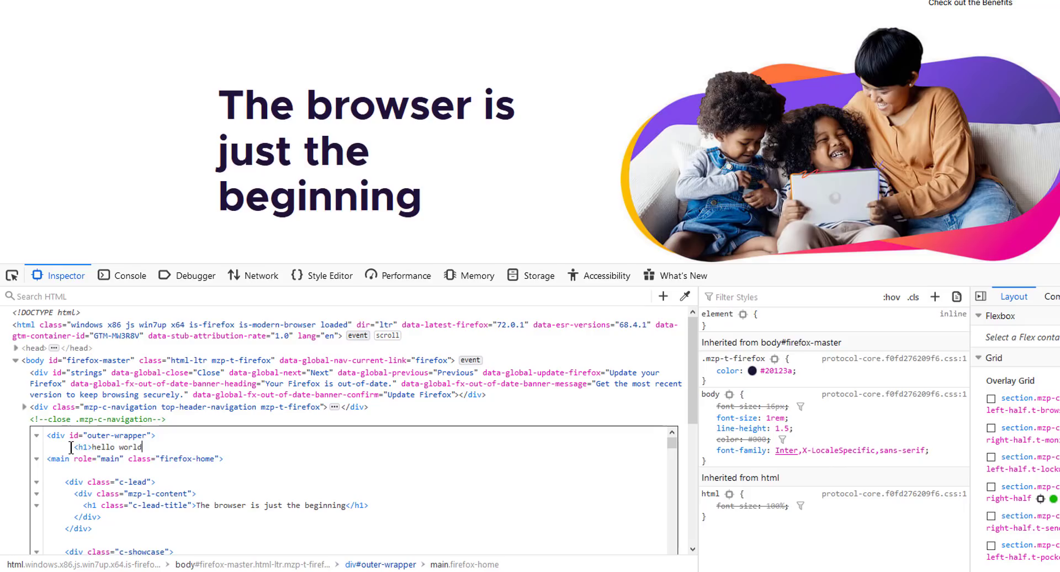
type("1>")
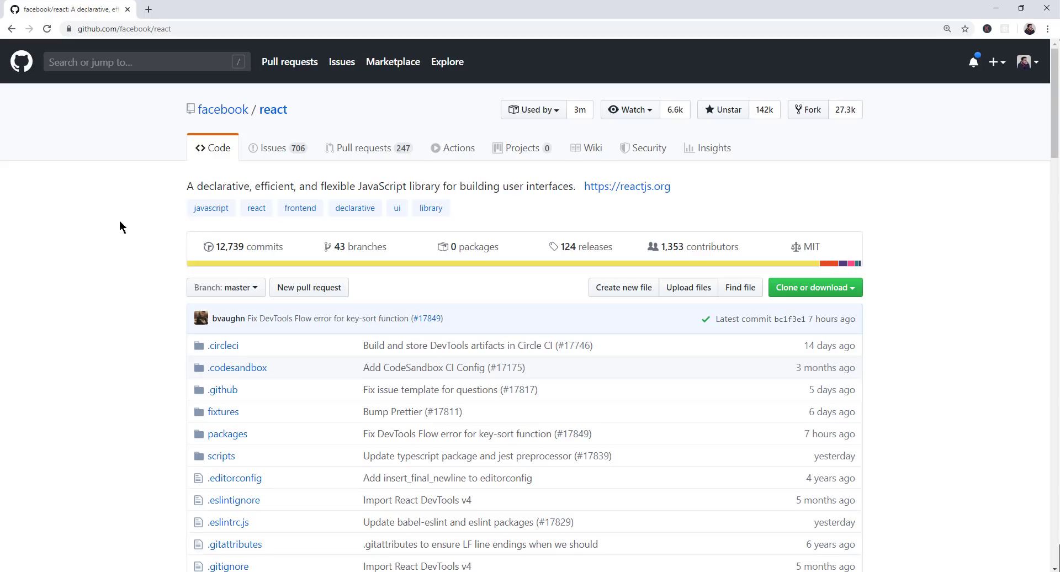
Step: Switch to Chrome and look through the facebook/react repository's commit history on the master branch
left_click(275, 251)
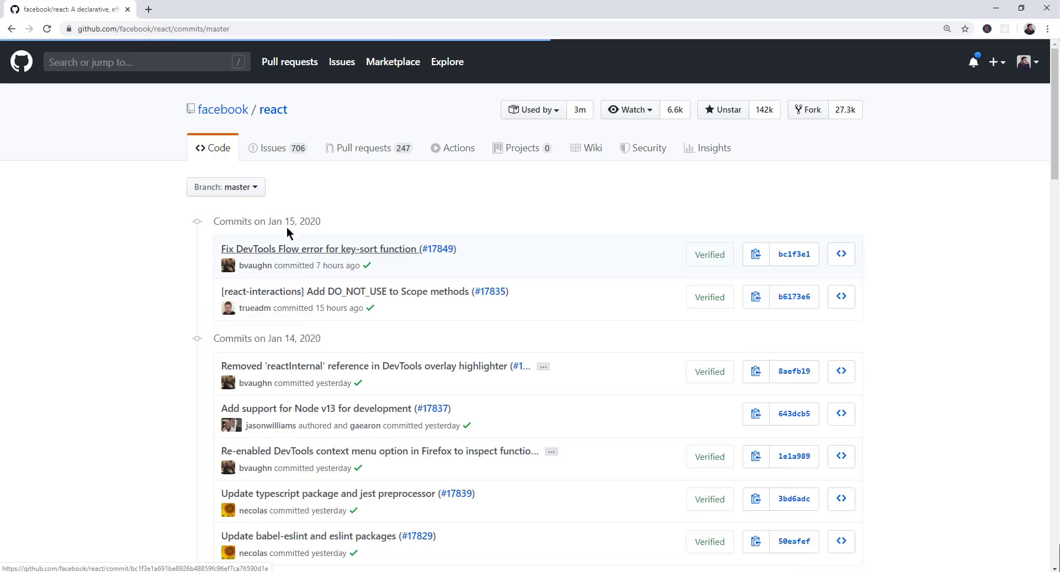
scroll(381, 227, "down", 15)
scroll(449, 208, "down", 8)
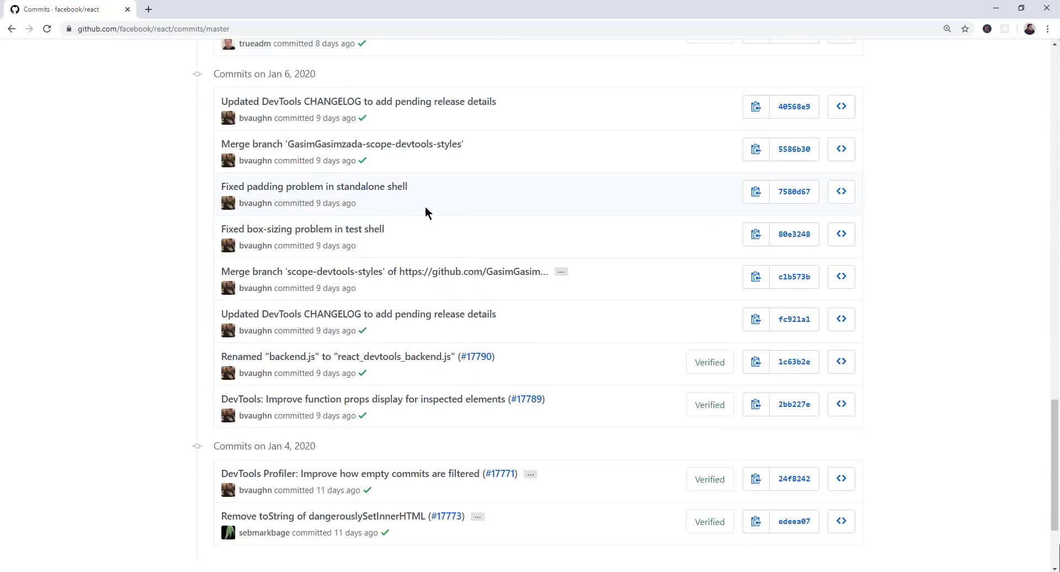
scroll(497, 230, "up", 3)
scroll(480, 265, "up", 3)
scroll(539, 265, "down", 6)
scroll(294, 243, "up", 10)
scroll(350, 241, "down", 12)
scroll(256, 270, "up", 20)
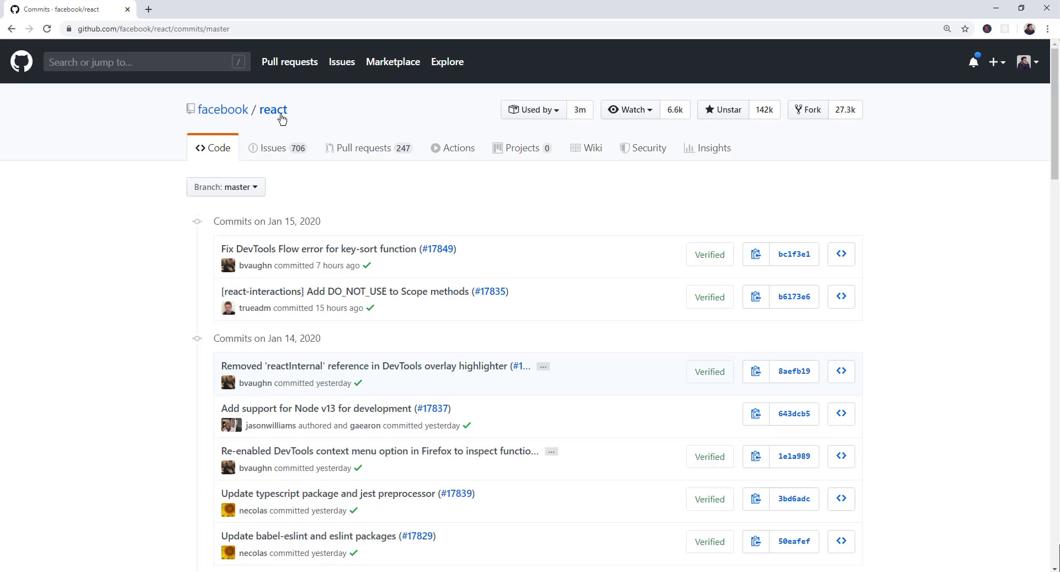
Step: Return to the react repository's main page and open its developer tools on Sources
left_click(276, 111)
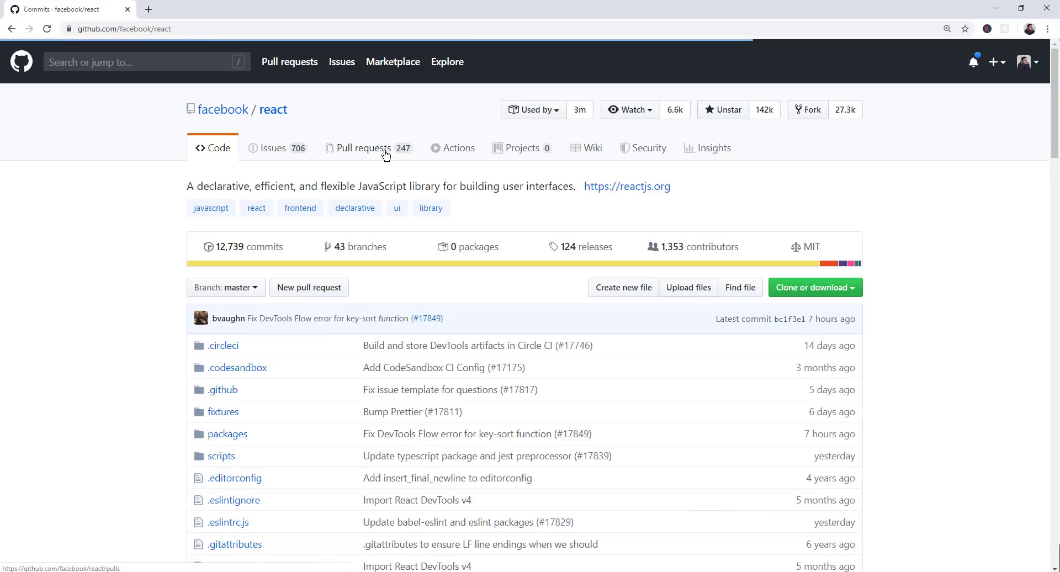
right_click(123, 251)
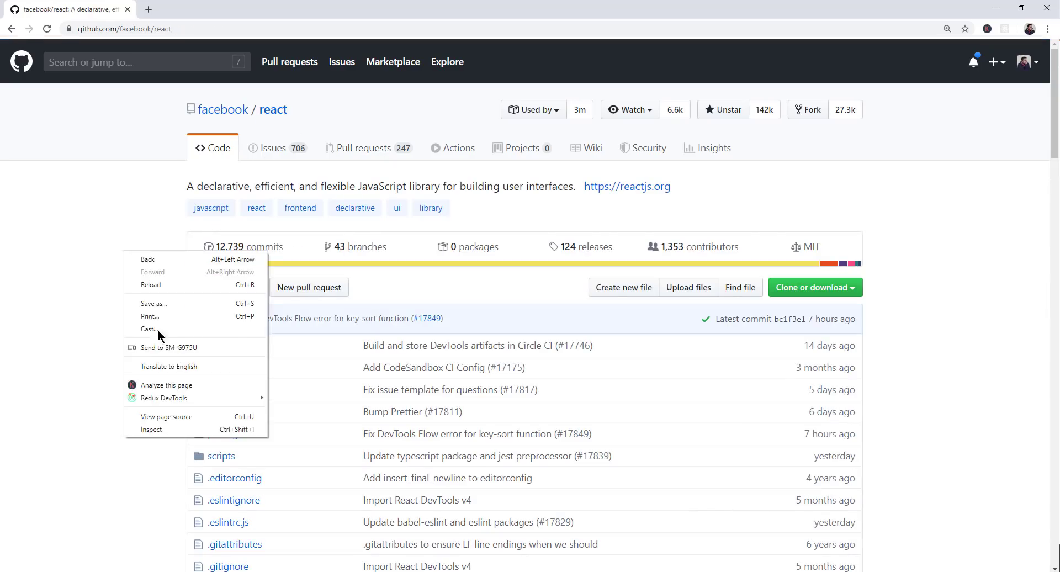
left_click(165, 429)
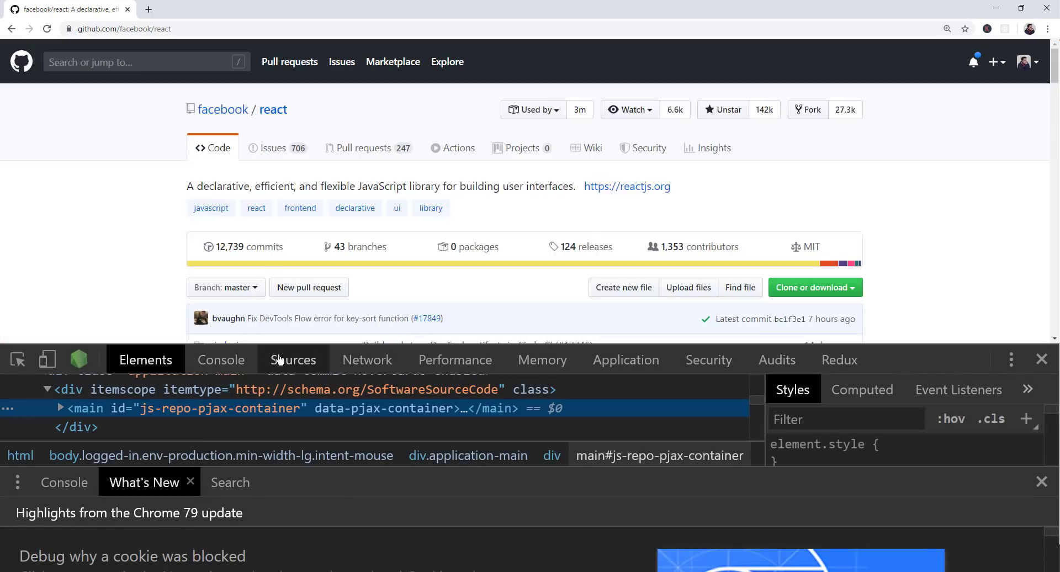
key("Escape")
left_click(295, 363)
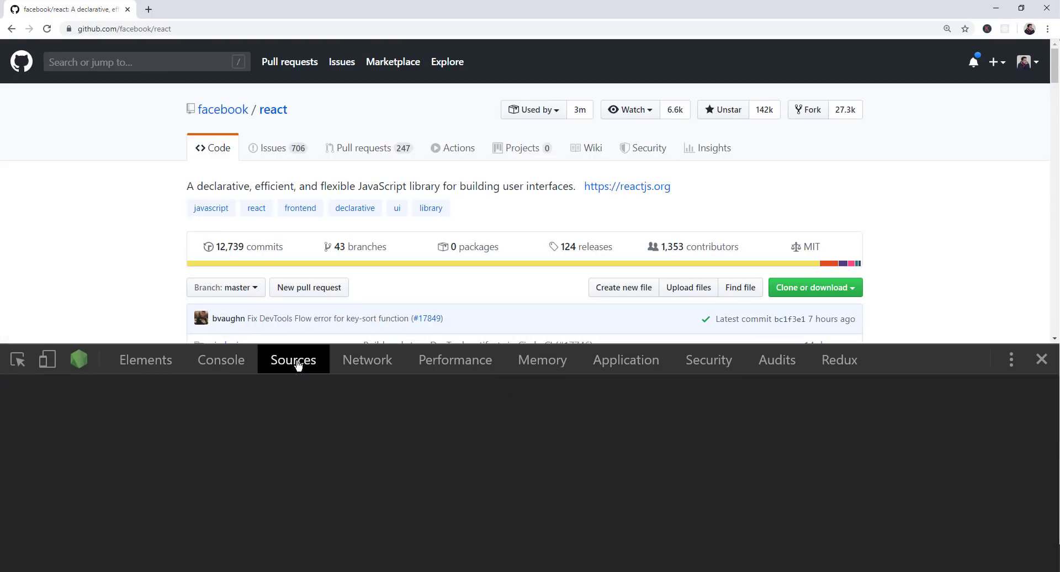
Step: Look over the Filesystem and Page views and the additional categories available in Sources
left_click(217, 389)
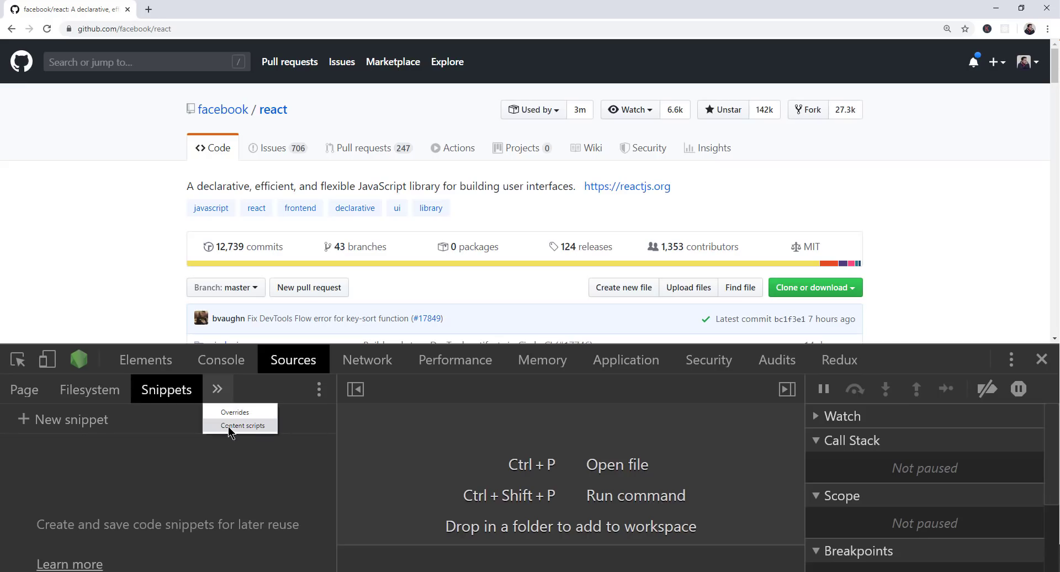
left_click(186, 402)
left_click(88, 390)
left_click(43, 395)
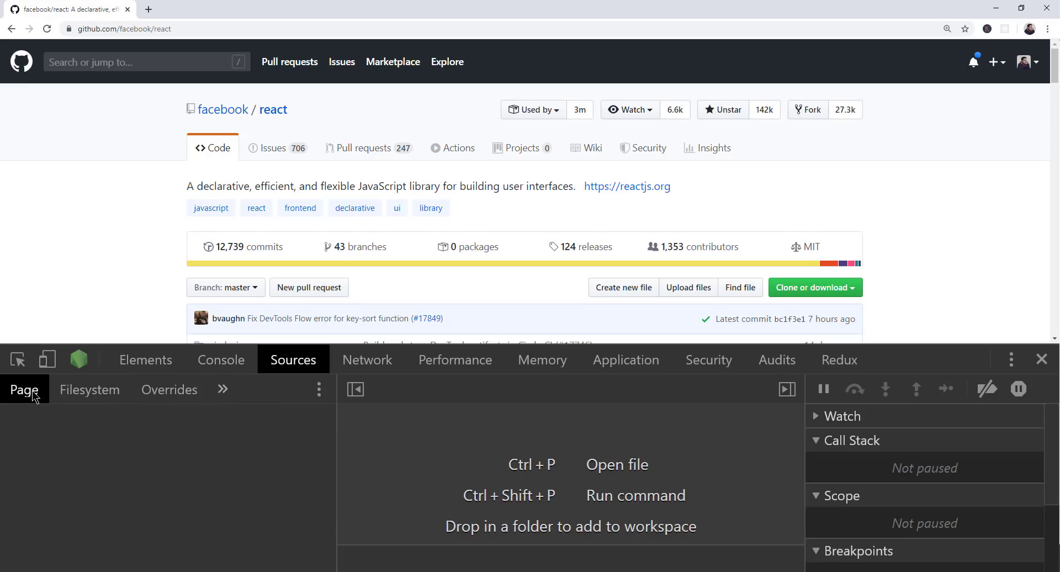
left_click(222, 390)
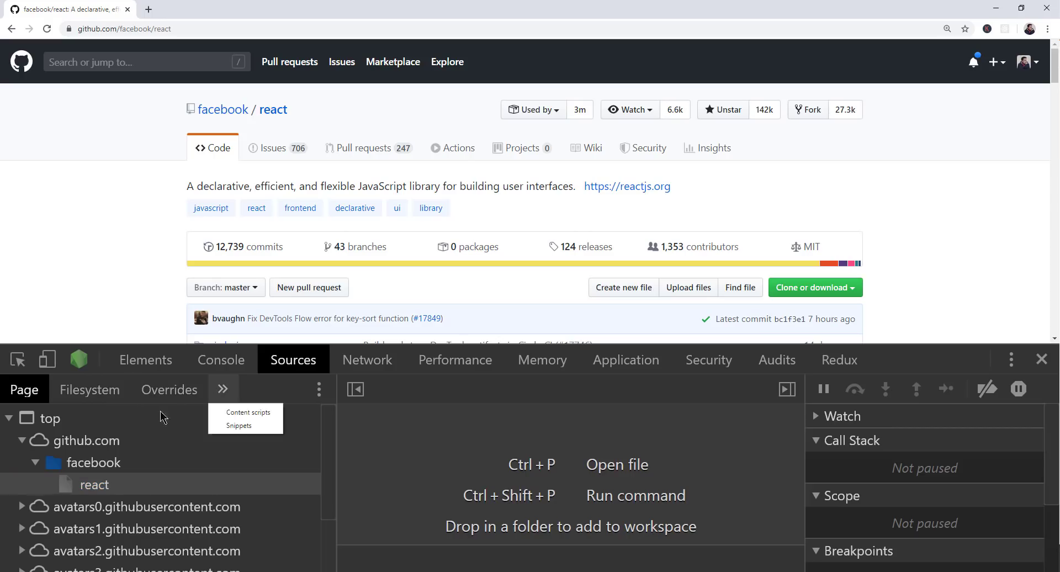
Step: Create a new code snippet, paste in the copied githubFirstCommitsPage script, and save it
left_click(241, 426)
left_click(61, 420)
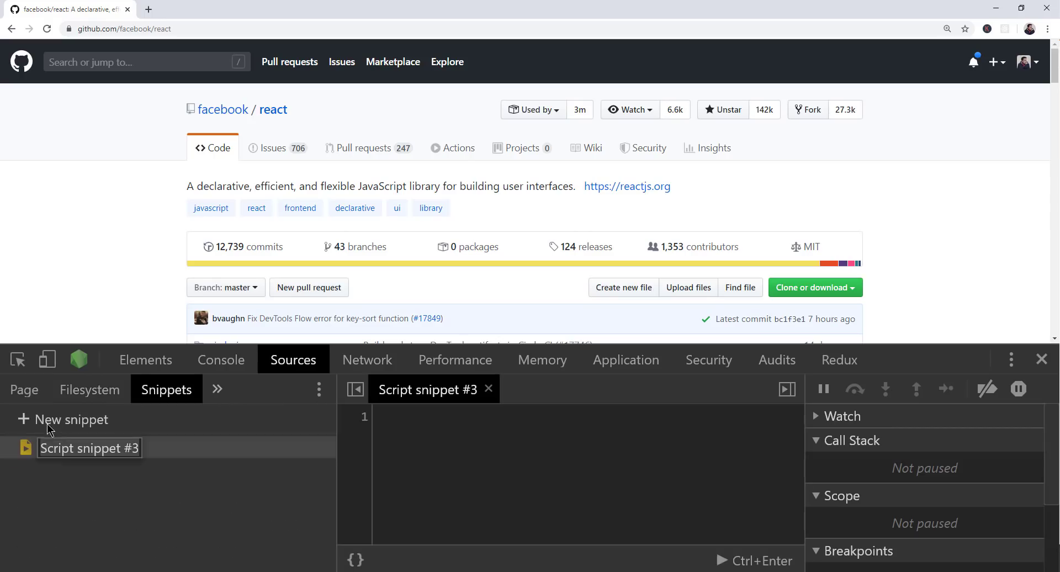
left_click(459, 447)
key("ctrl+v")
scroll(458, 447, "up", 3)
scroll(453, 447, "down", 5)
scroll(464, 458, "up", 3)
scroll(474, 471, "down", 2)
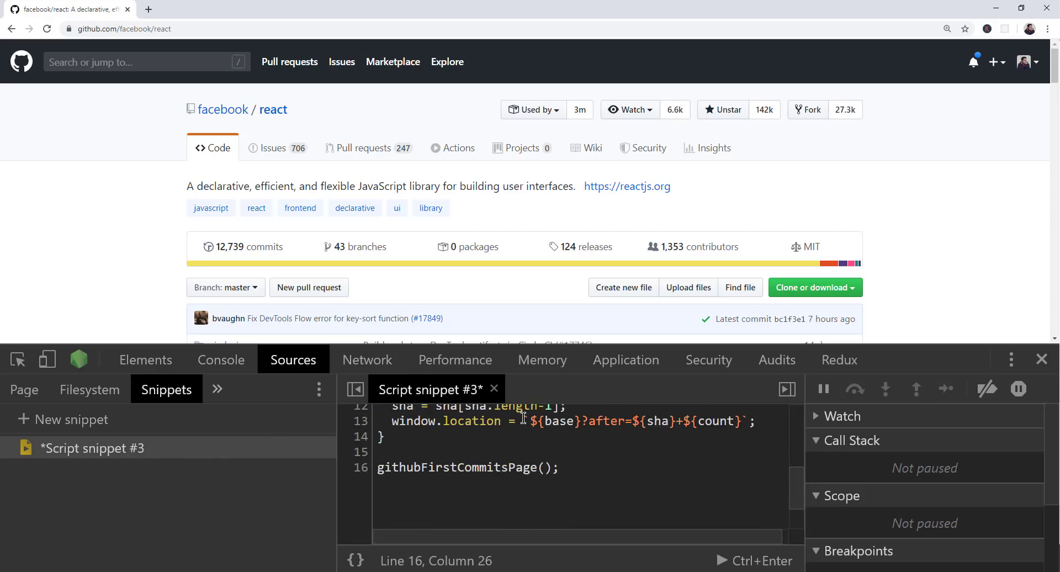
key("ctrl+s")
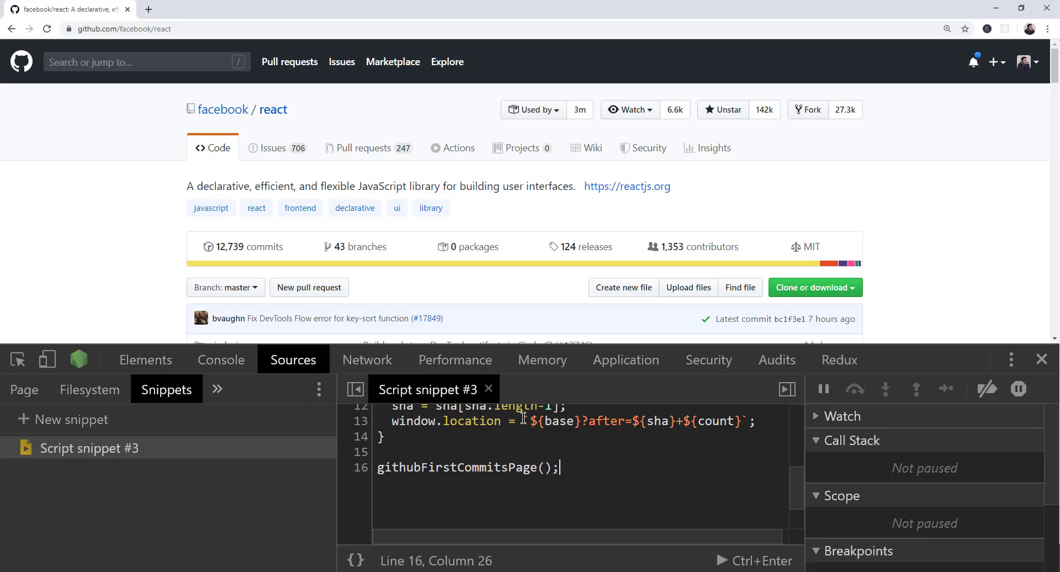
Step: Run the githubFirstCommitsPage snippet, look over the commits page it loads, and close the developer tools
right_click(109, 455)
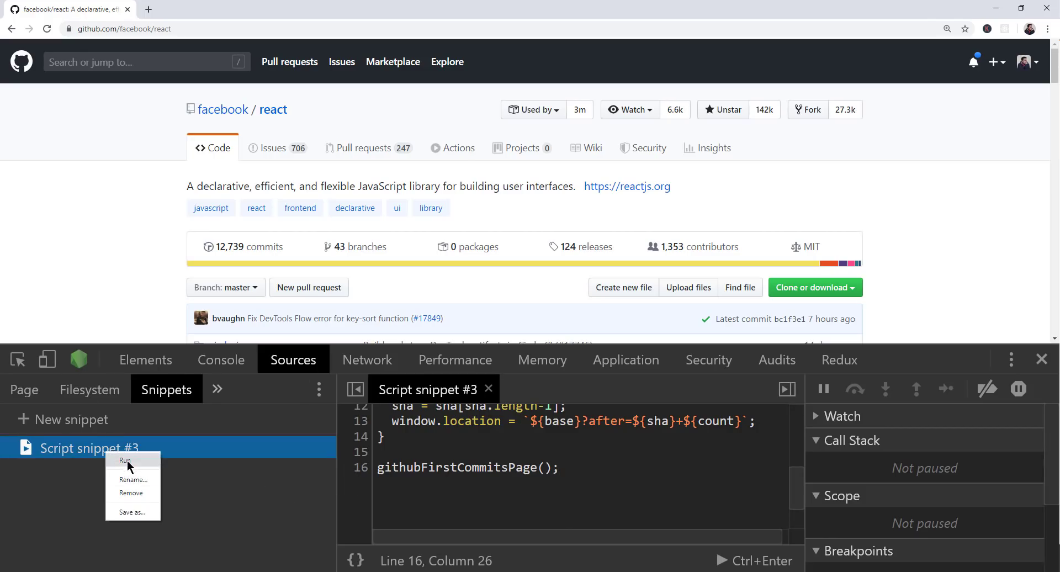
left_click(124, 459)
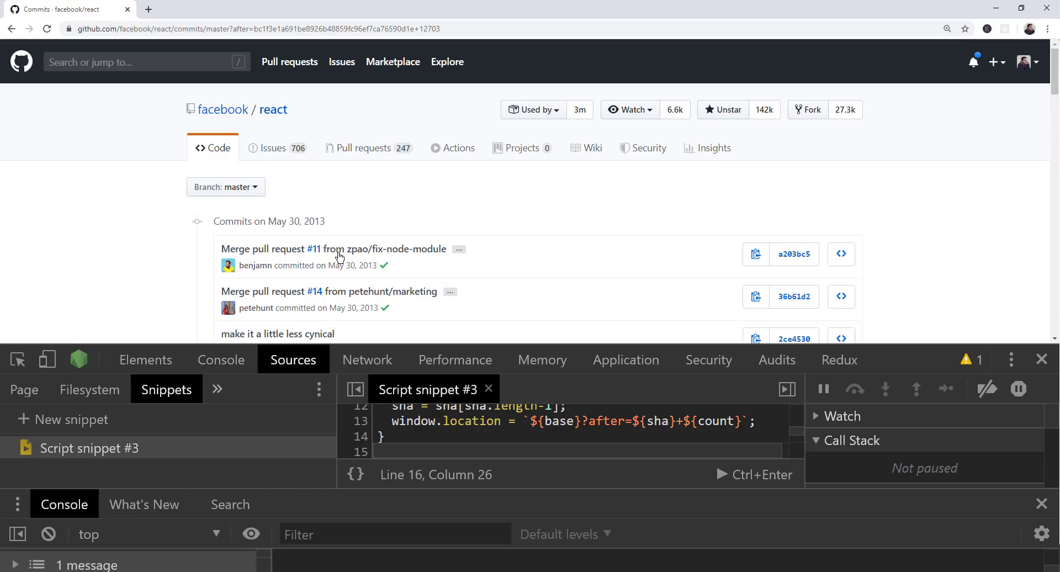
scroll(353, 231, "down", 4)
scroll(356, 198, "up", 2)
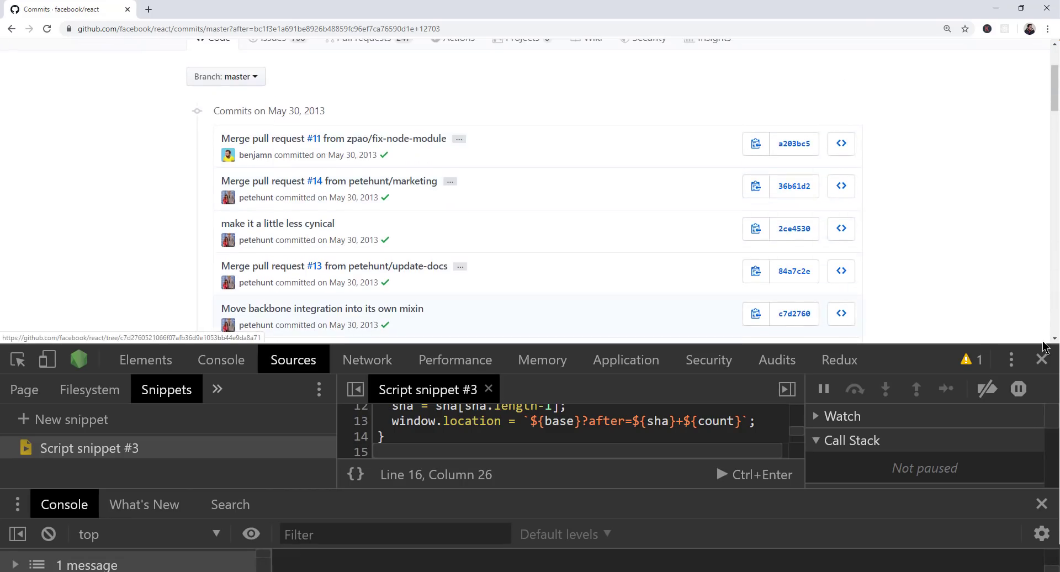
key("F12")
scroll(353, 239, "up", 3)
scroll(354, 240, "down", 1)
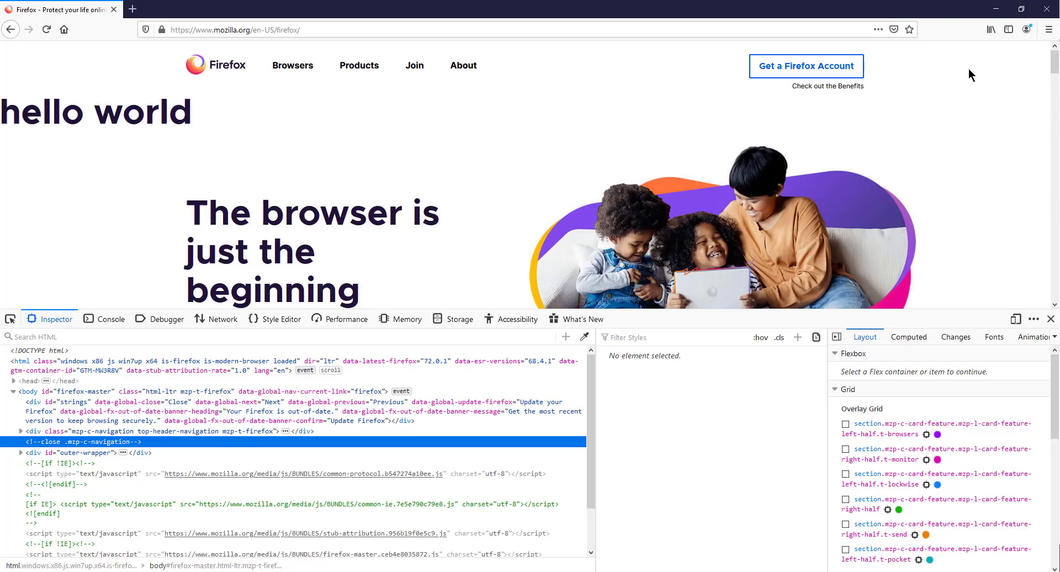
Step: Switch to Firefox, show the Console, and enlarge the developer tools' text by three zoom levels
left_click(1048, 29)
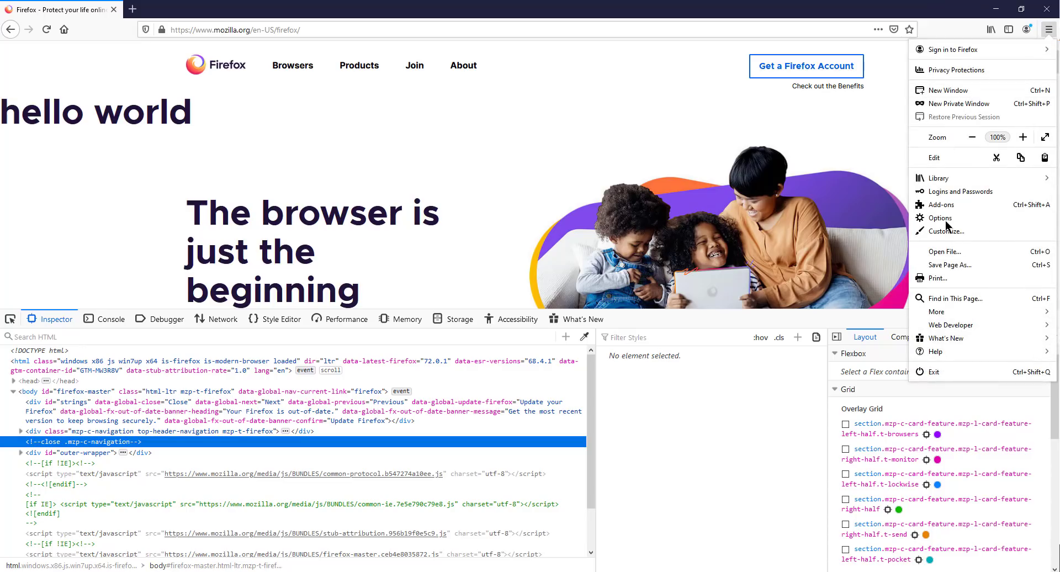
left_click(893, 141)
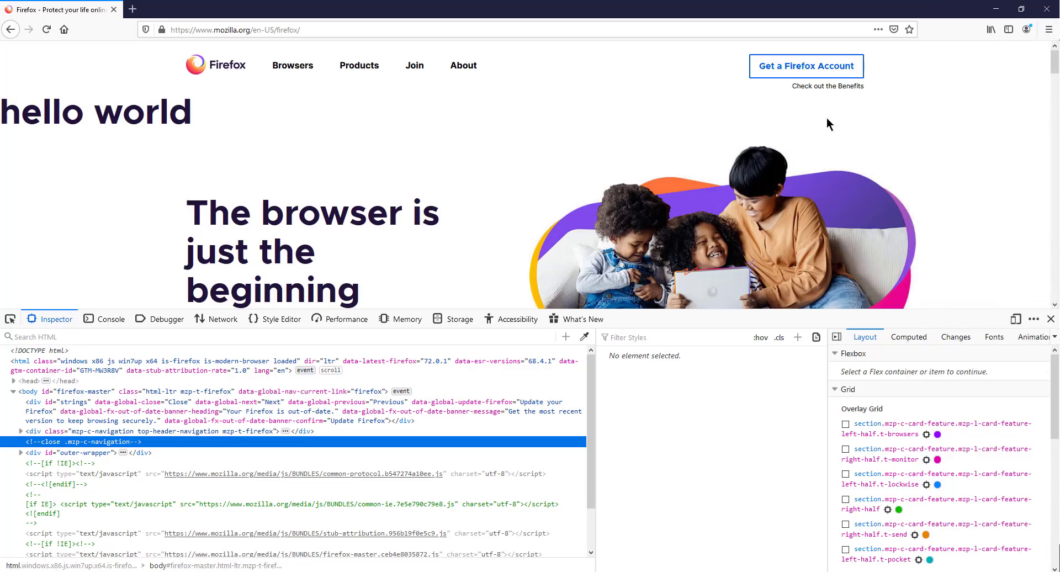
left_click(106, 319)
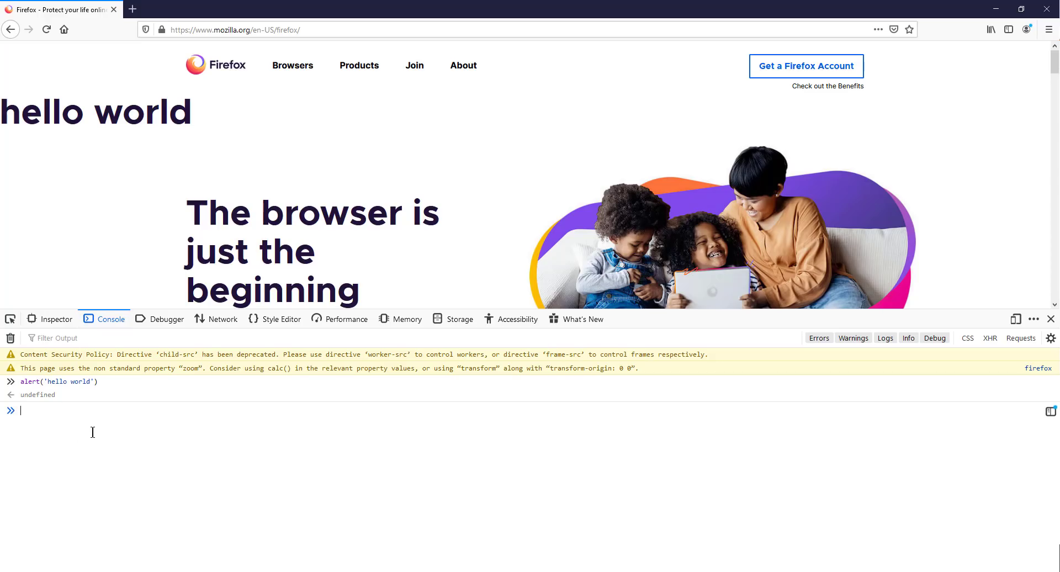
key("ctrl+plus")
key("ctrl+plus")
key("ctrl+plus")
left_click_drag(138, 395, 26, 407)
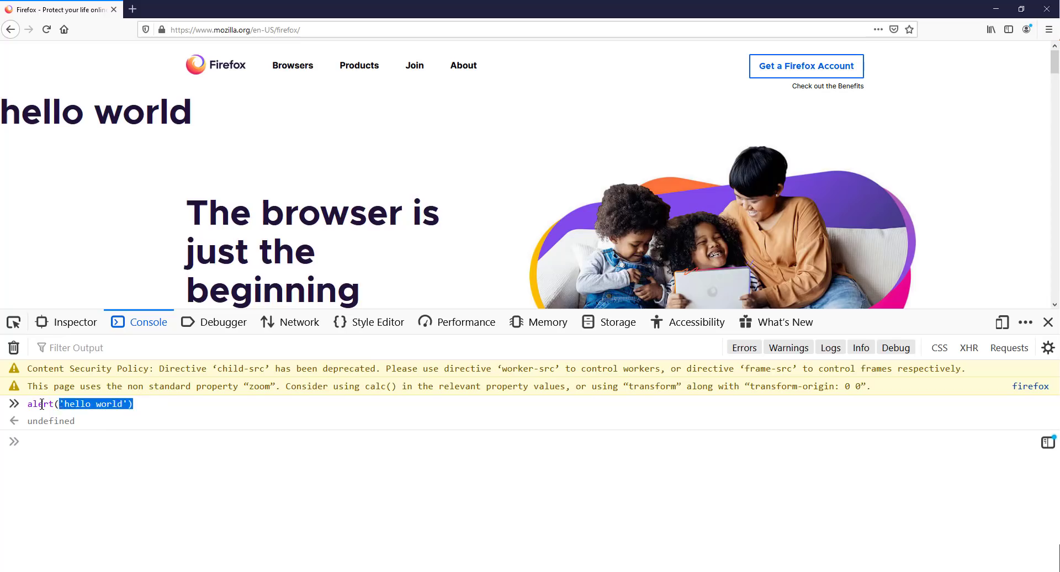
left_click(109, 463)
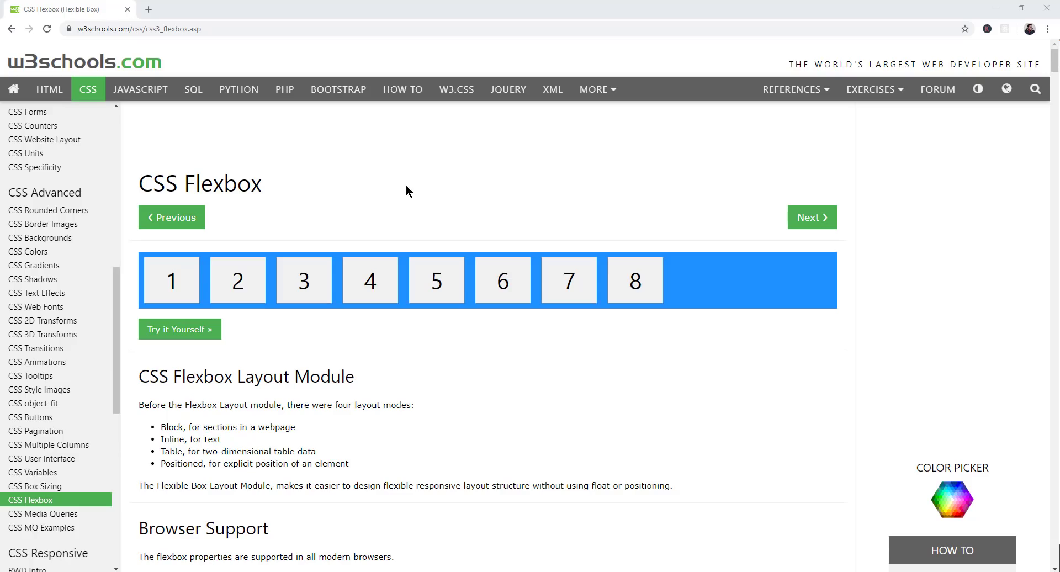
Step: Switch to Chrome and inspect the blue flex-container2 div on the w3schools CSS Flexbox page, examining its inline flex-wrap style
right_click(467, 217)
left_click(523, 396)
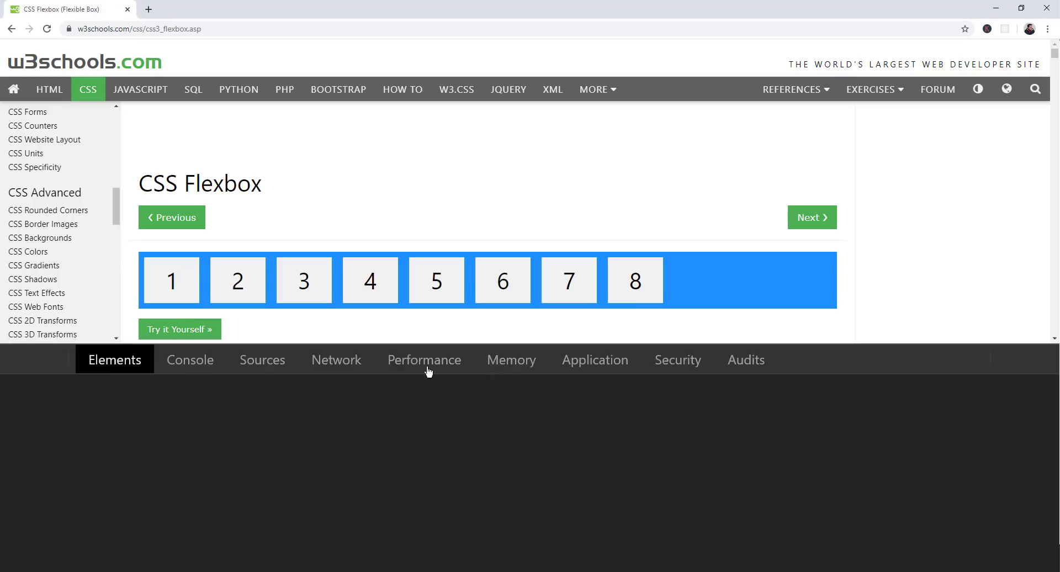
left_click(243, 370)
left_click(293, 359)
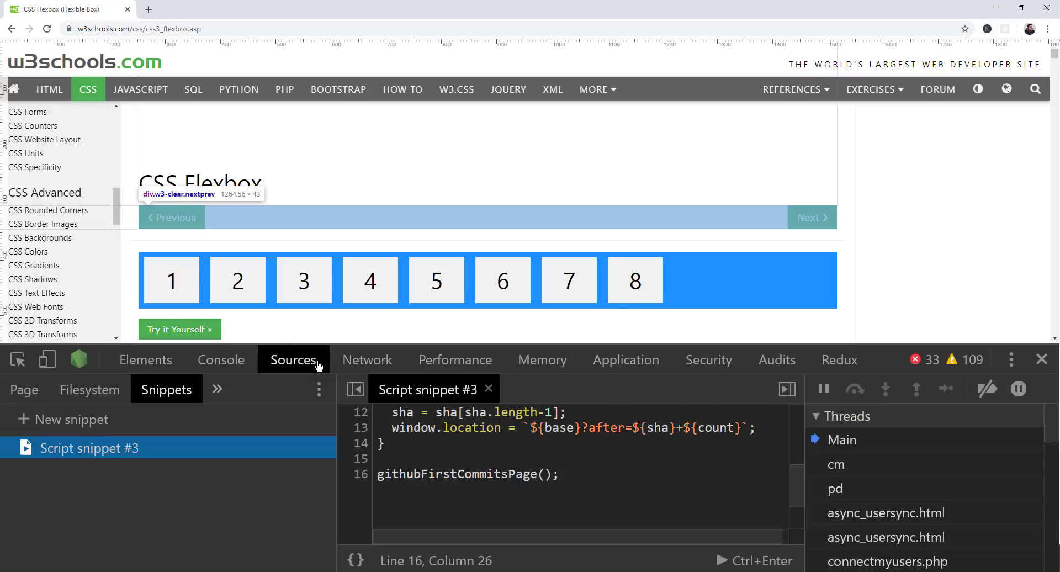
left_click(145, 359)
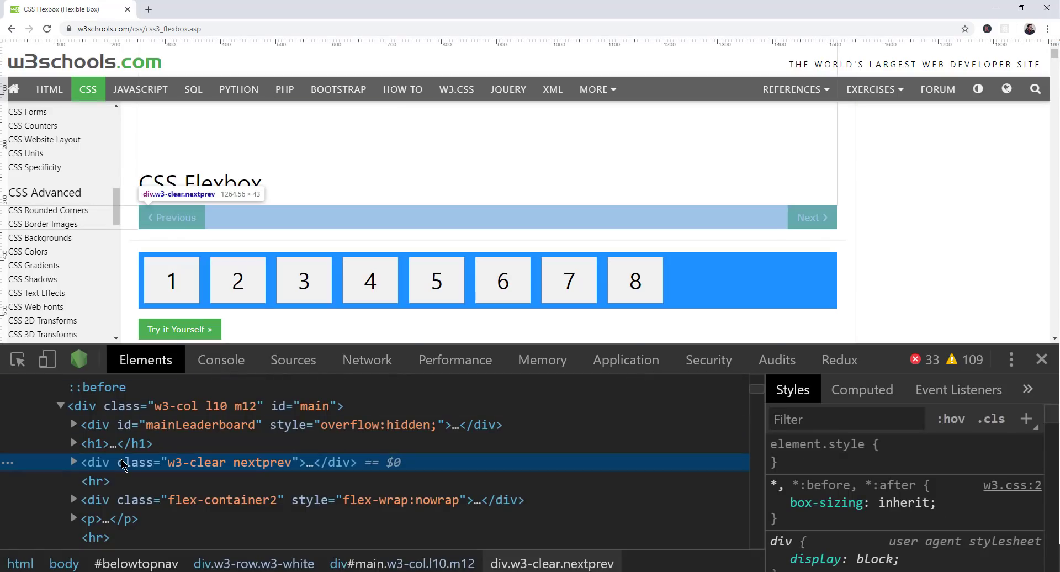
right_click(274, 262)
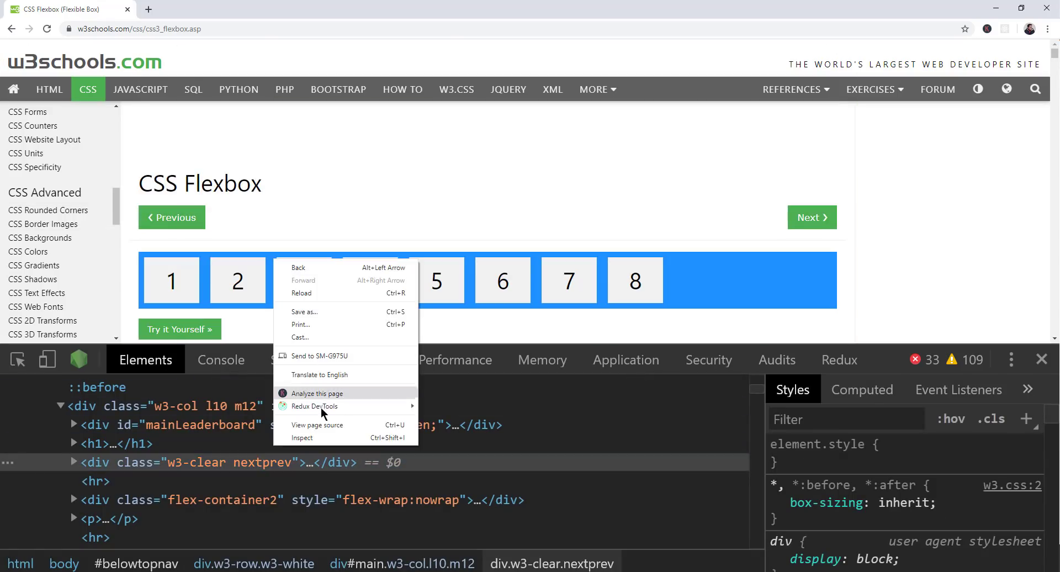
left_click(326, 438)
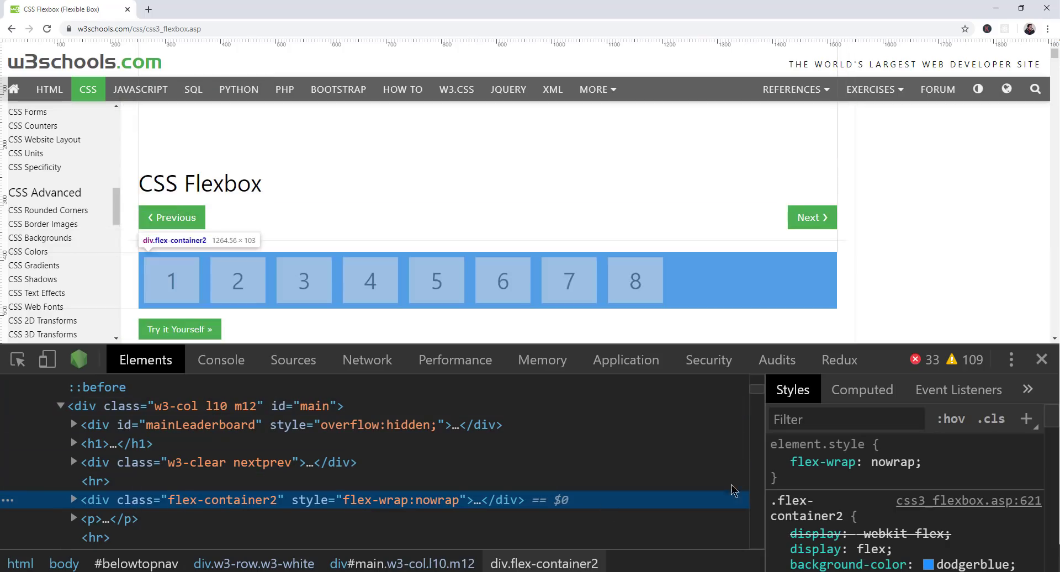
left_click_drag(790, 462, 904, 461)
scroll(42, 443, "down", 1)
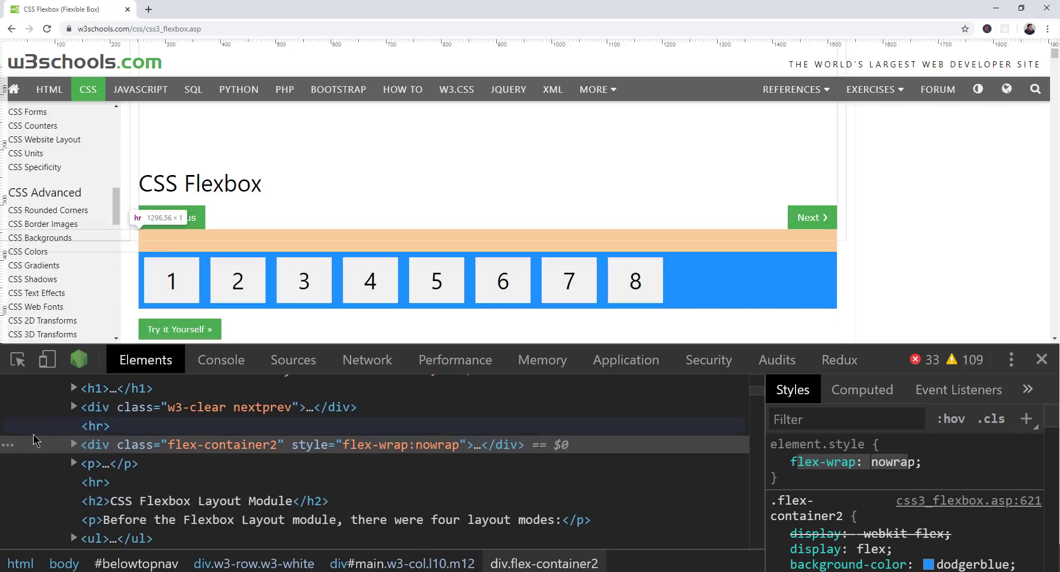
Step: Expand the flex-container2 div to inspect a flex-item2 child, and reselect the container
double_click(42, 443)
right_click(232, 263)
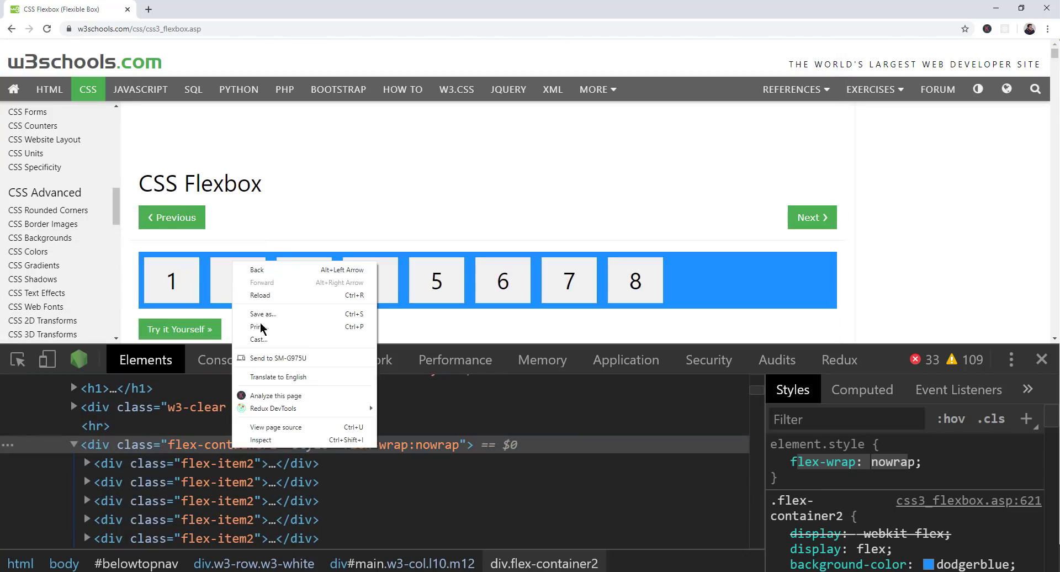
left_click(260, 440)
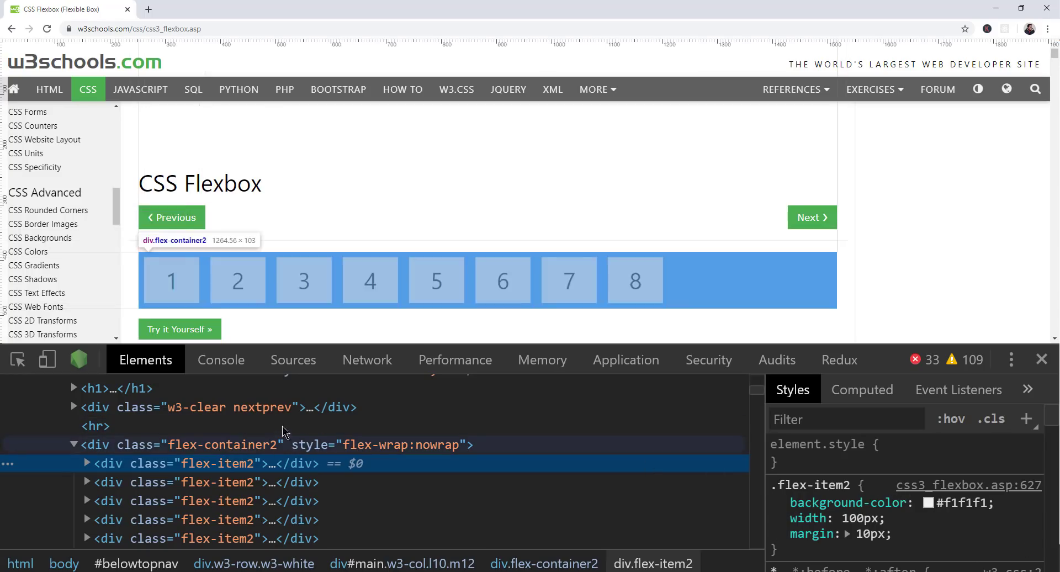
left_click(242, 445)
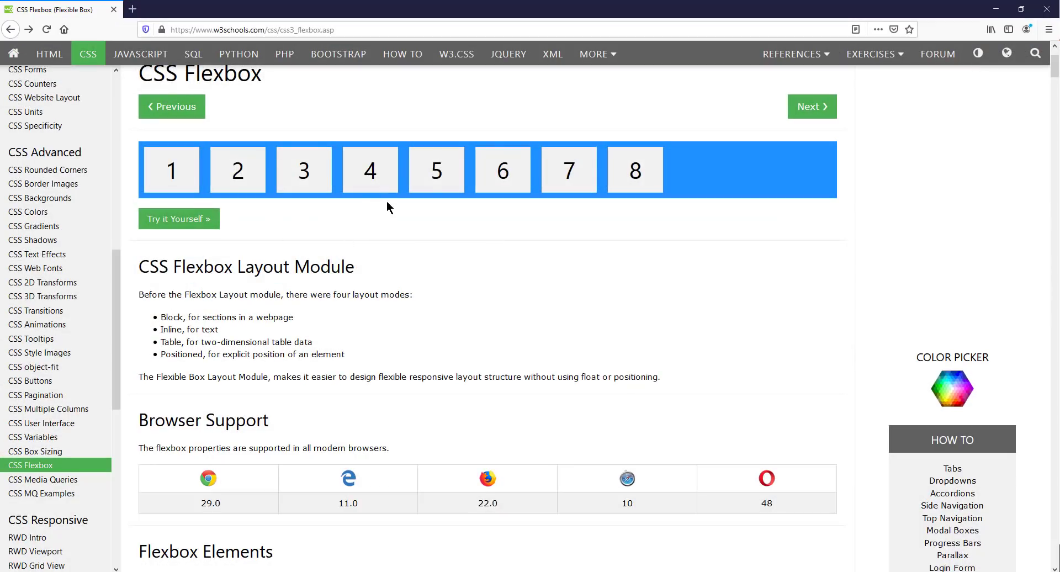
Step: Switch to Firefox and inspect the h1 heading inside the flex item numbered 3 on the CSS Flexbox page
scroll(386, 207, "up", 3)
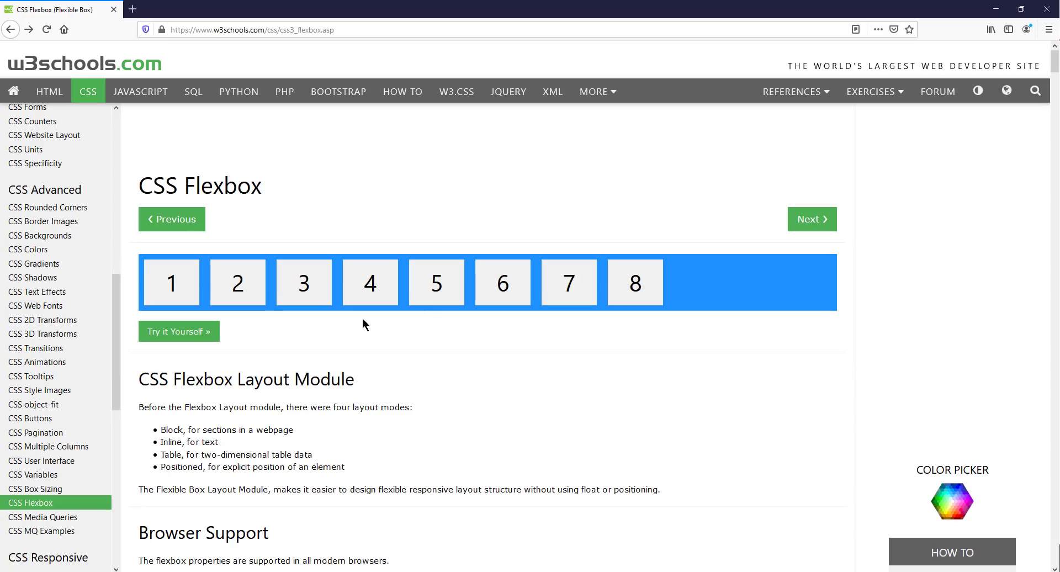
right_click(362, 320)
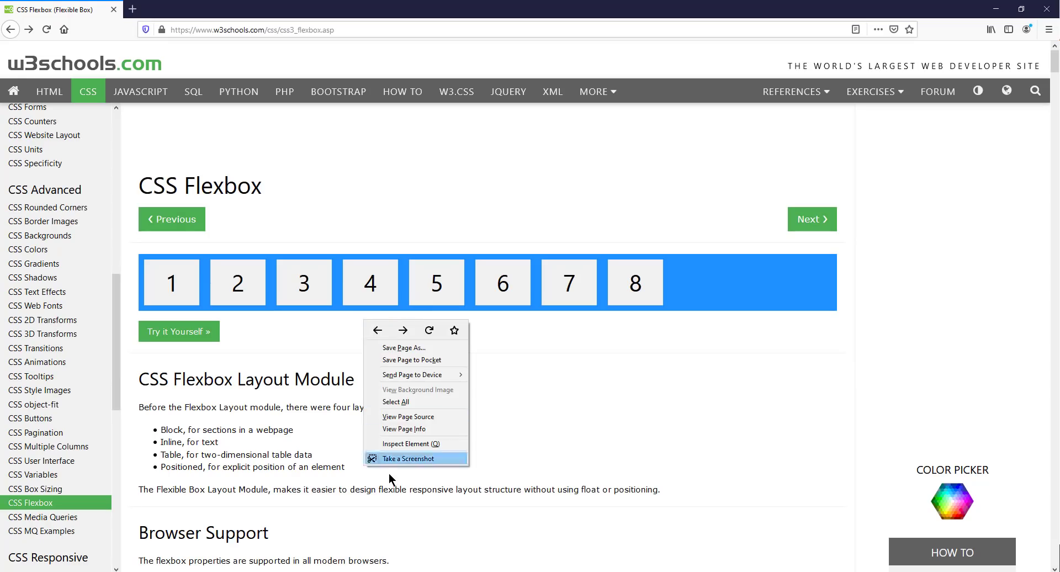
left_click(400, 444)
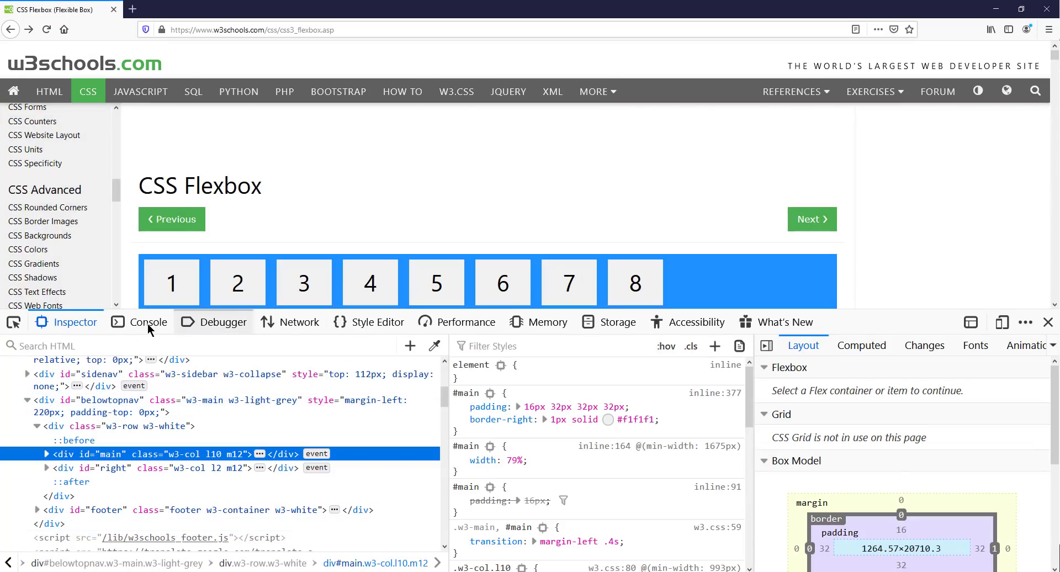
right_click(298, 282)
left_click(338, 406)
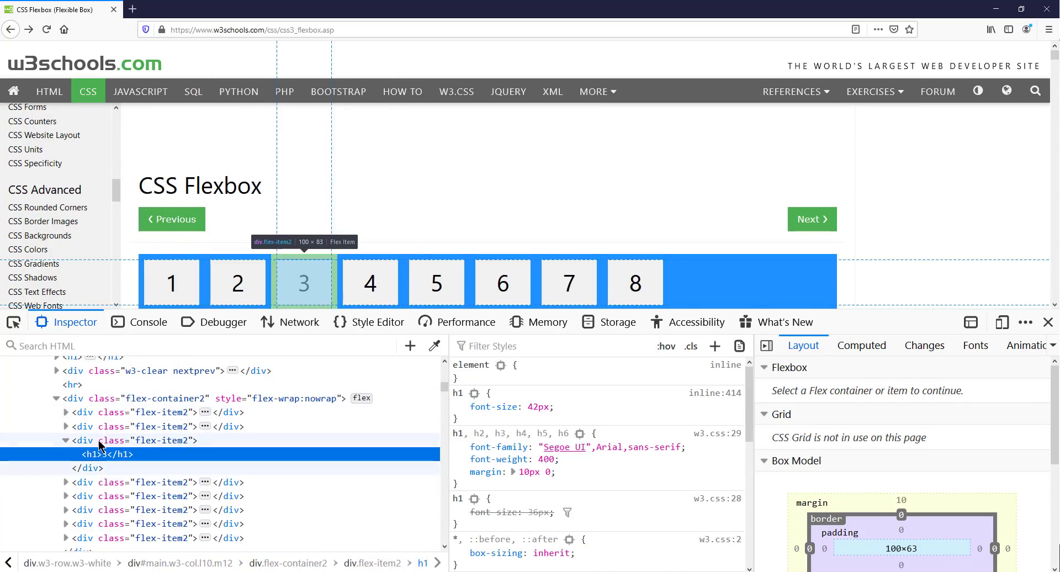
Step: Select the flex-container2 div, turn on its flexbox overlay, and expand its first flex-item2 child
left_click(152, 399)
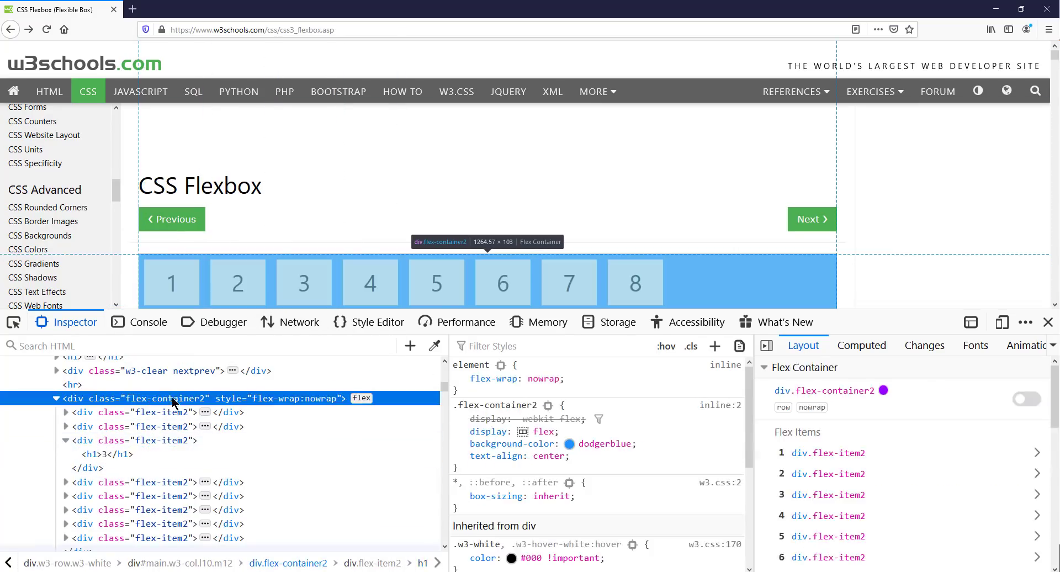
left_click(362, 398)
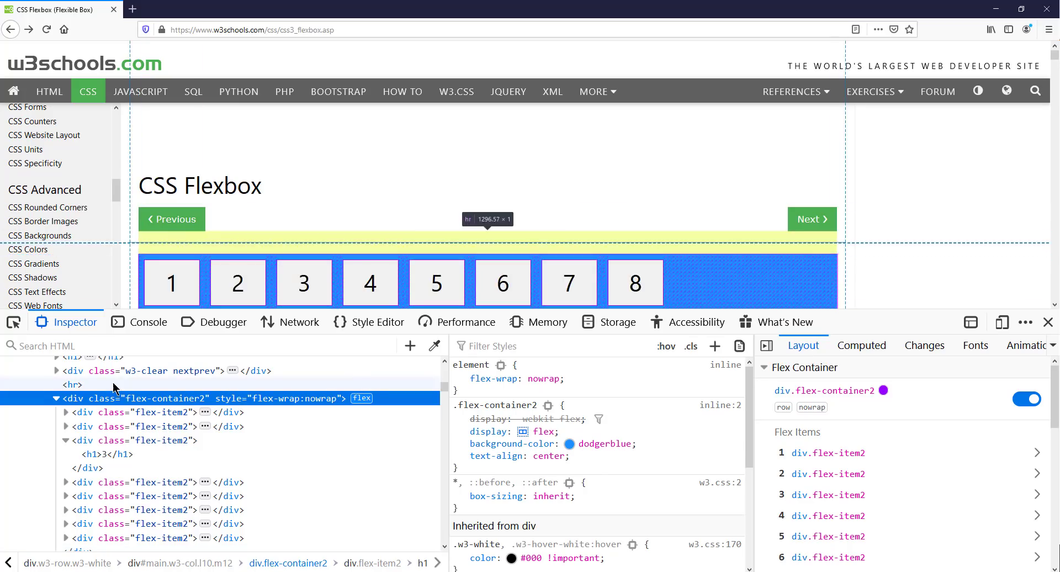
scroll(138, 381, "down", 3)
scroll(138, 381, "up", 3)
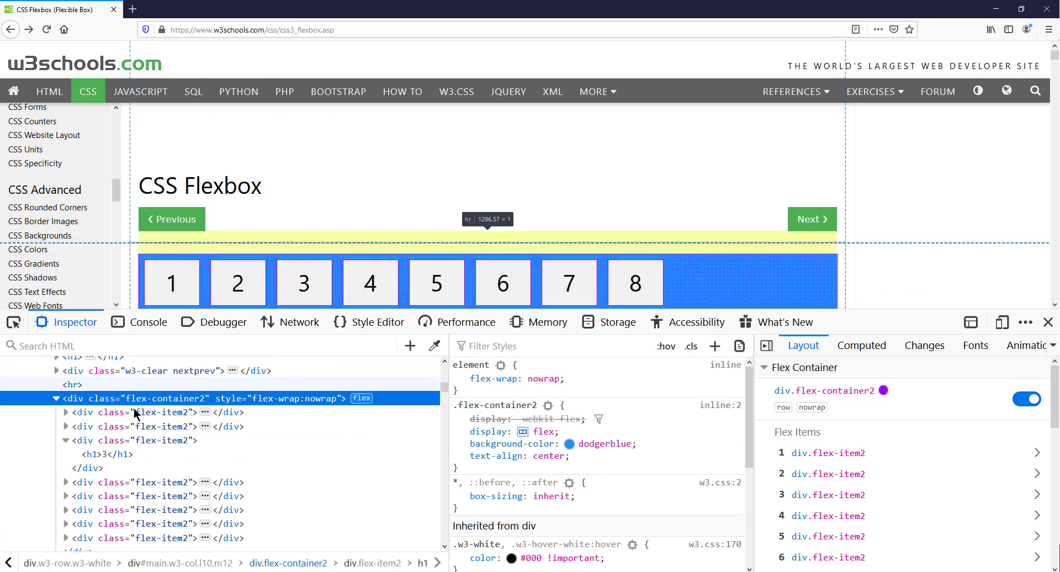
left_click(69, 413)
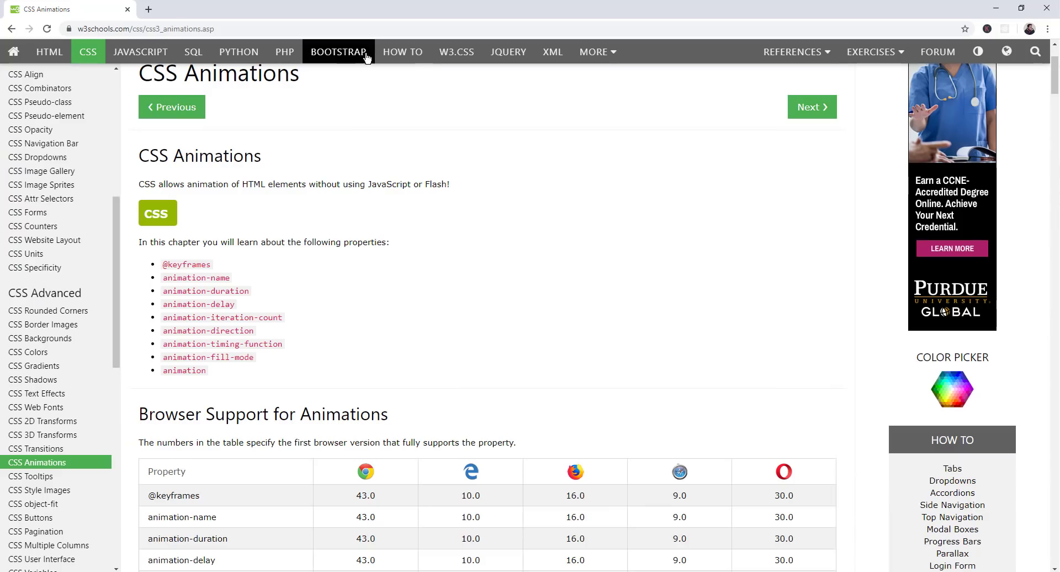
Step: Switch to Chrome, reload the w3schools CSS Animations page to replay its logo animation, and inspect the main content div
left_click(47, 28)
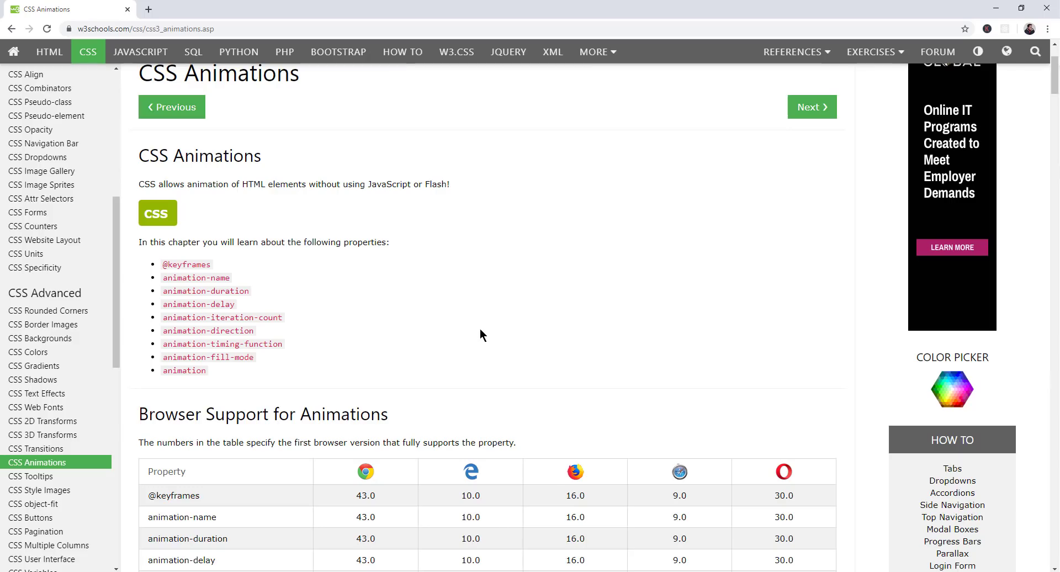
left_click(47, 28)
right_click(248, 213)
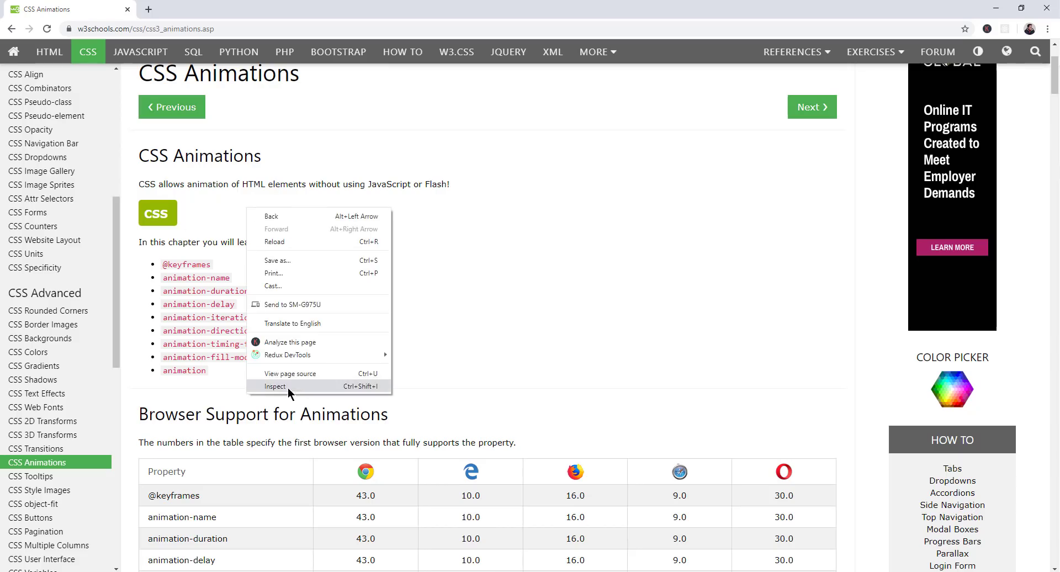
left_click(287, 385)
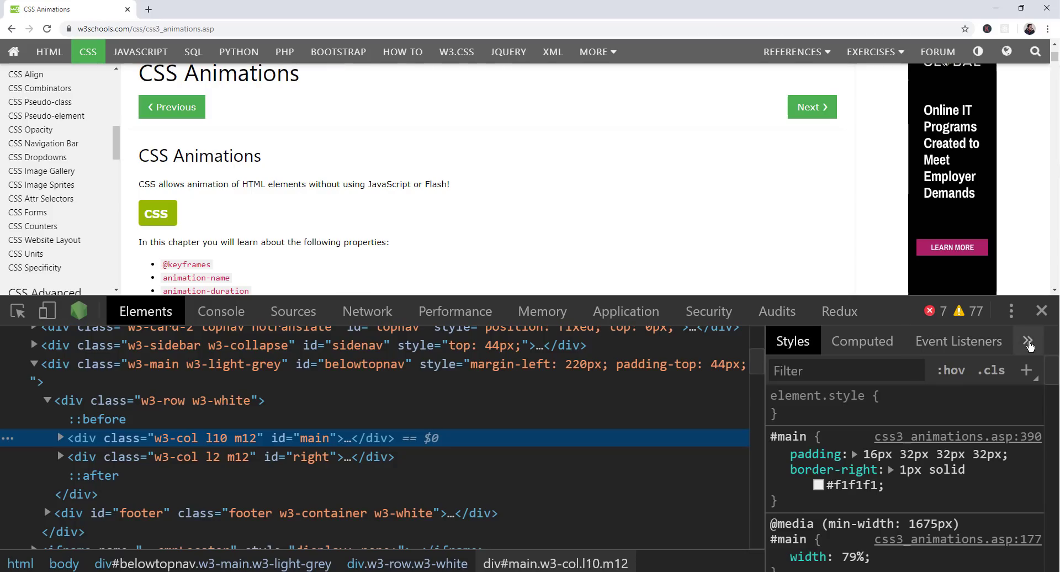
Step: Open the Animations tool in Chrome's developer tools and make the developer tools area taller
left_click(1012, 311)
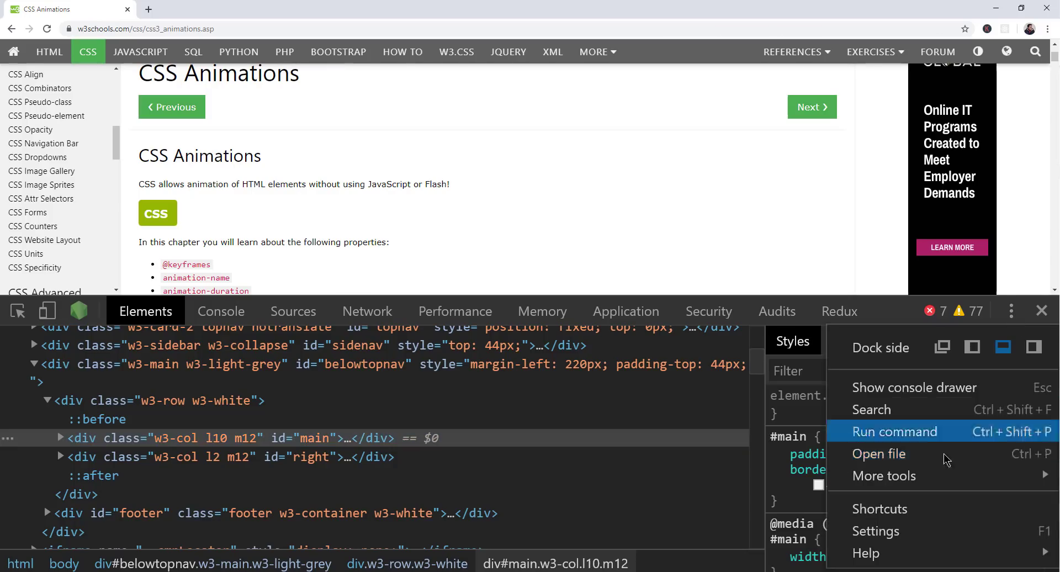
mouse_move(910, 476)
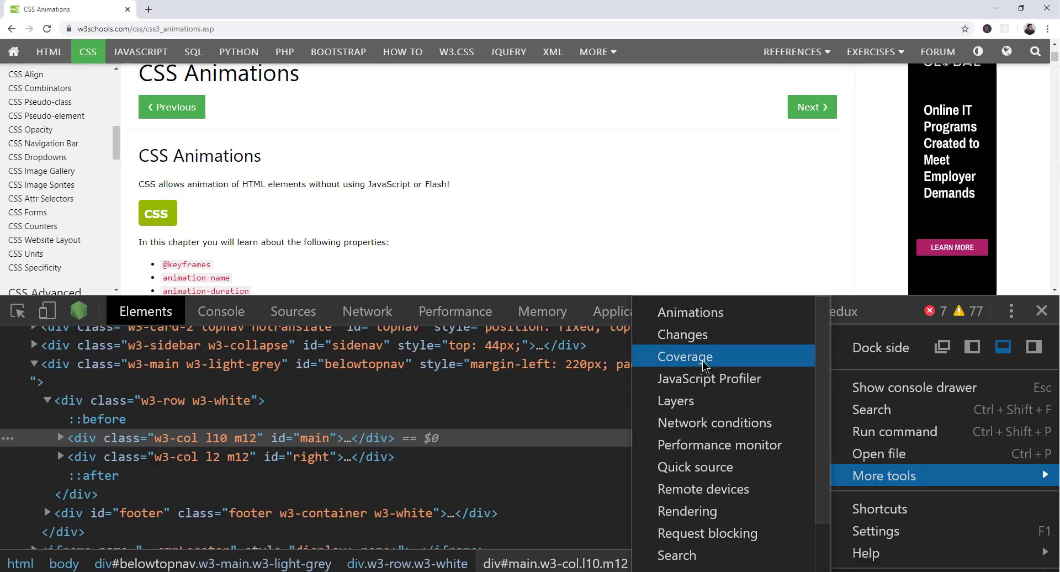
scroll(706, 424, "down", 1)
scroll(701, 423, "up", 1)
left_click(691, 314)
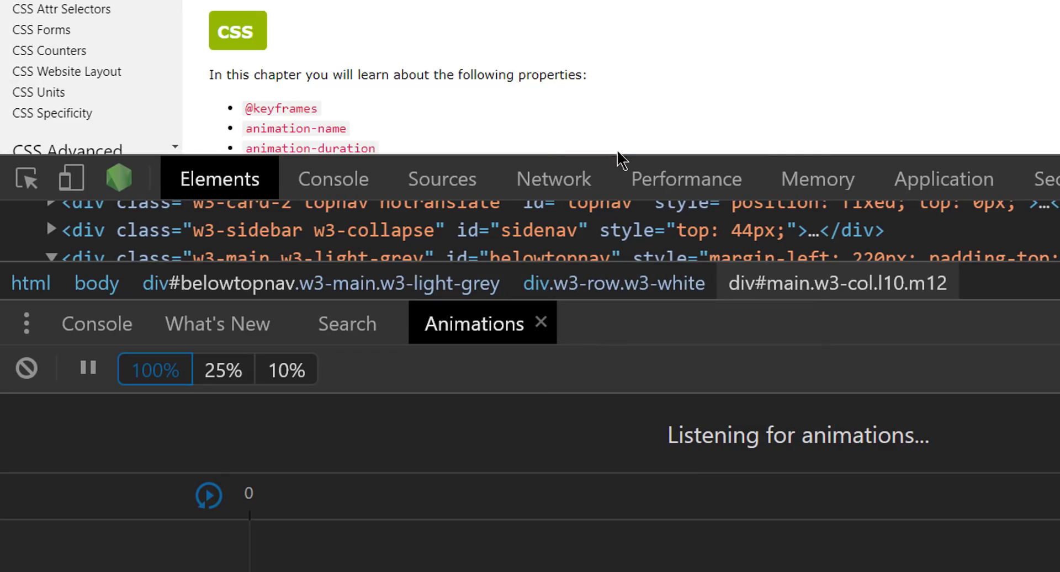
left_click_drag(622, 155, 622, 115)
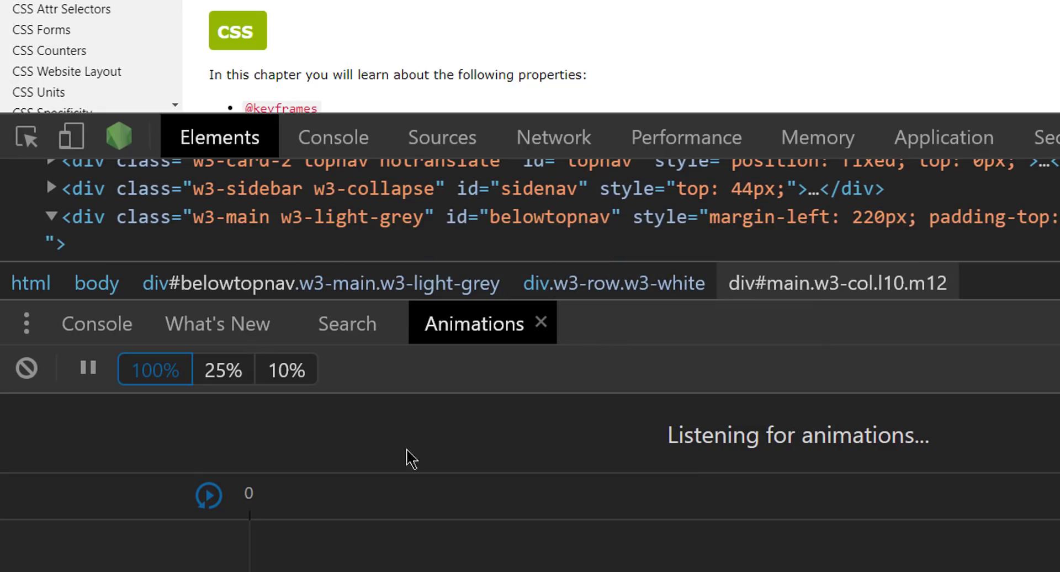
Step: Reload the page to run the logo animation, and try the 25%, 10% and 100% playback speeds
key("F5")
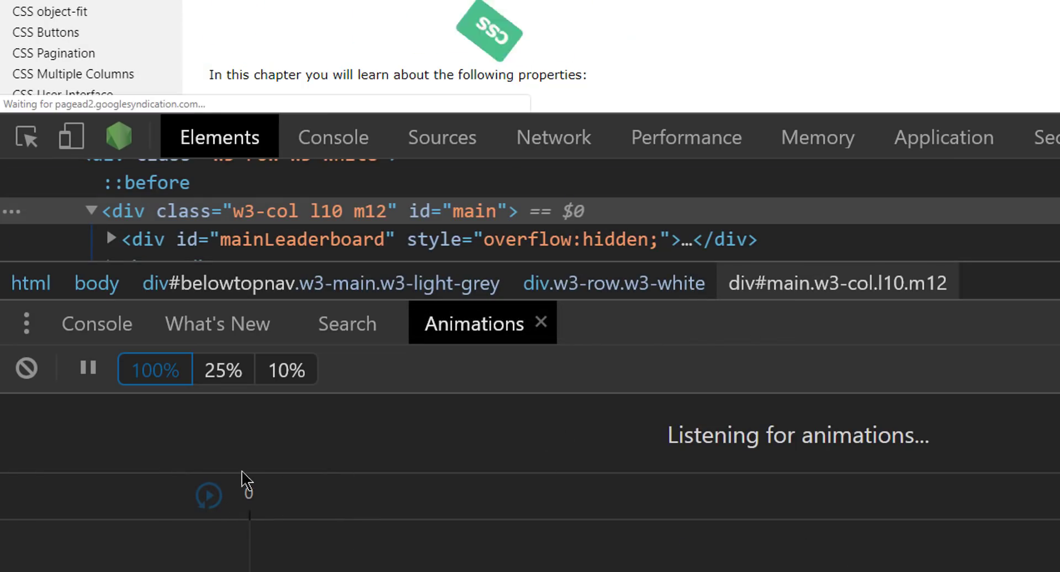
left_click(227, 373)
left_click(291, 382)
left_click(160, 382)
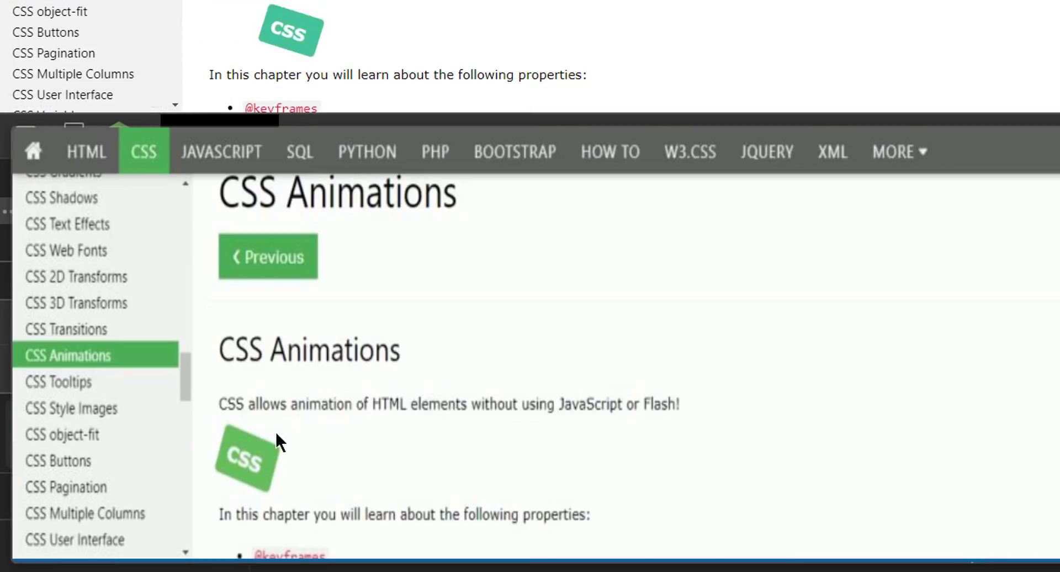
Step: Switch to Firefox and reload the CSS Animations page, bringing the animated CSS logo into view
key("F5")
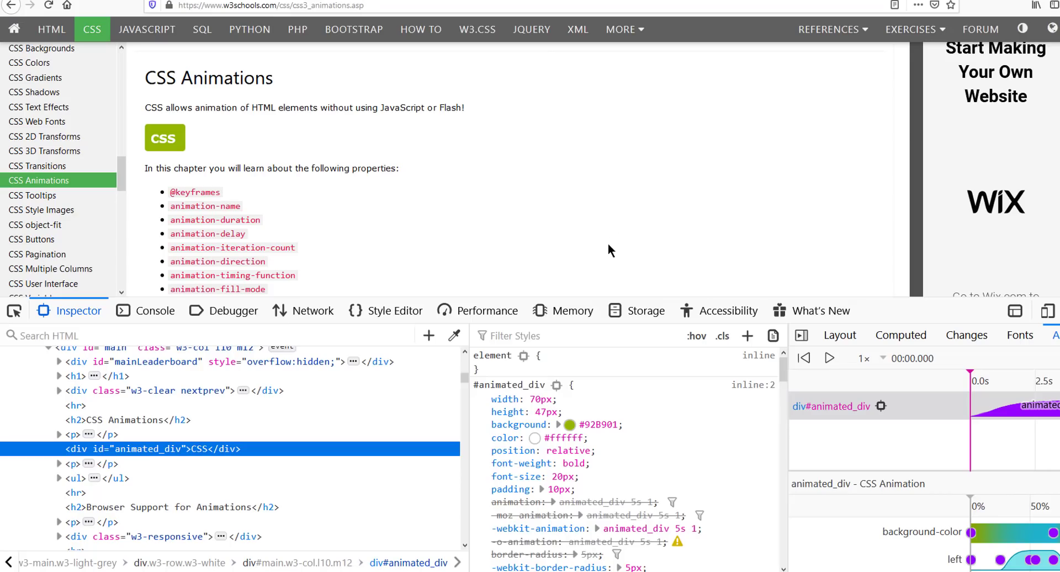
scroll(608, 250, "up", 5)
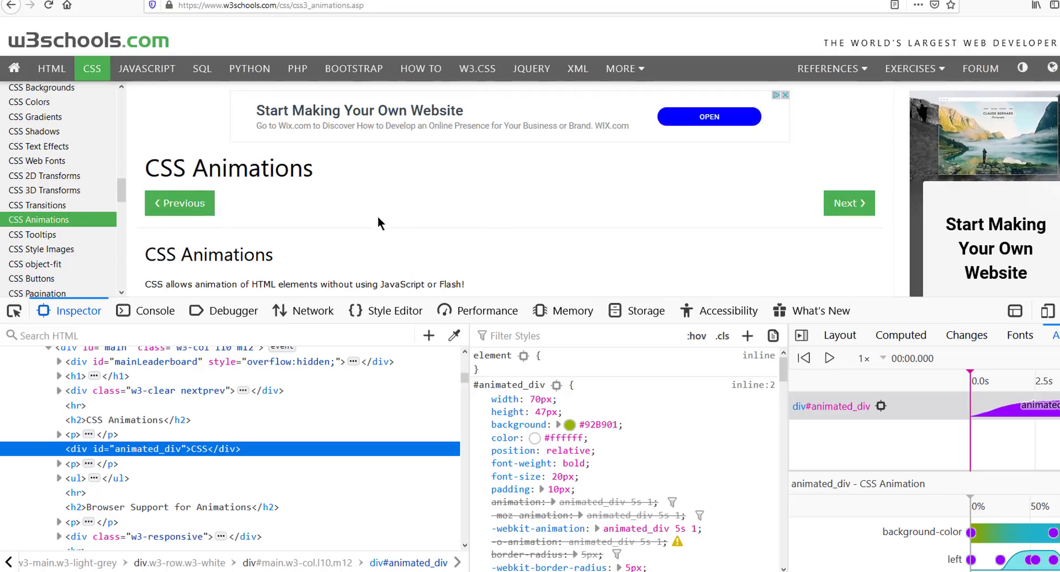
scroll(130, 69, "down", 1)
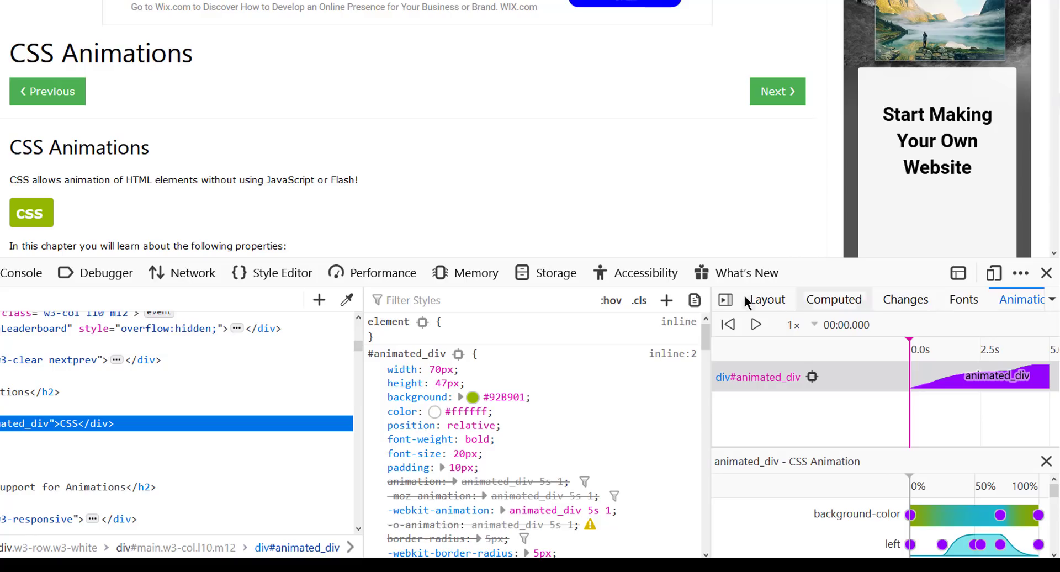
Step: Examine the Layout and Fonts information for the animated_div element, and return to its Animations view
left_click(759, 300)
scroll(757, 386, "up", 2)
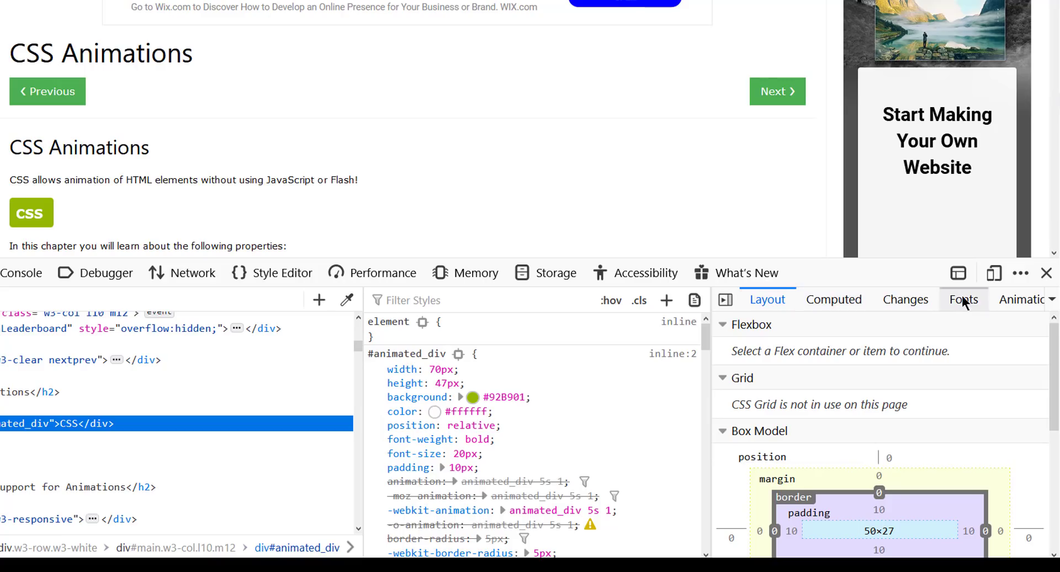
left_click(981, 298)
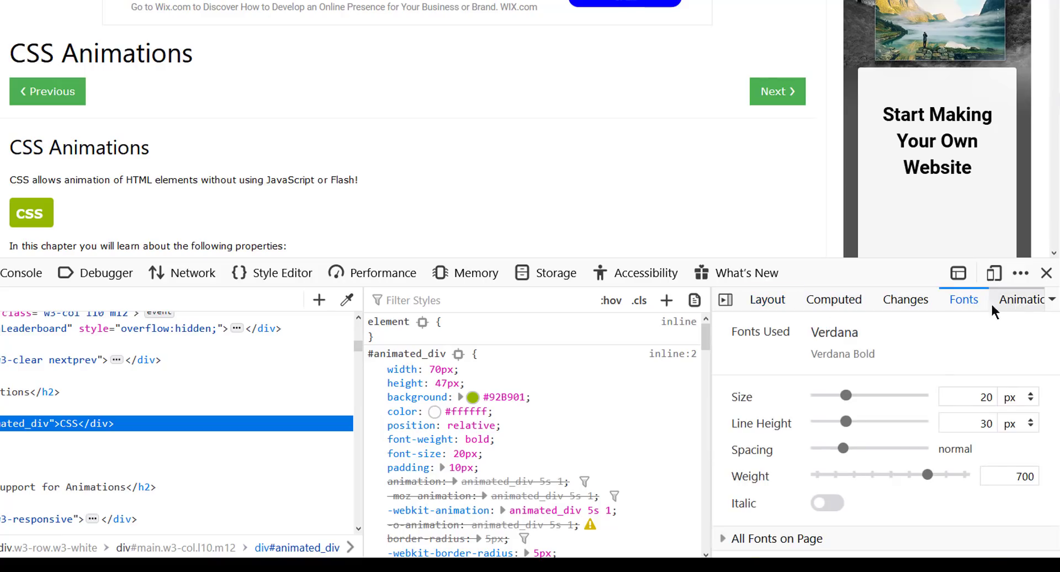
left_click(1020, 299)
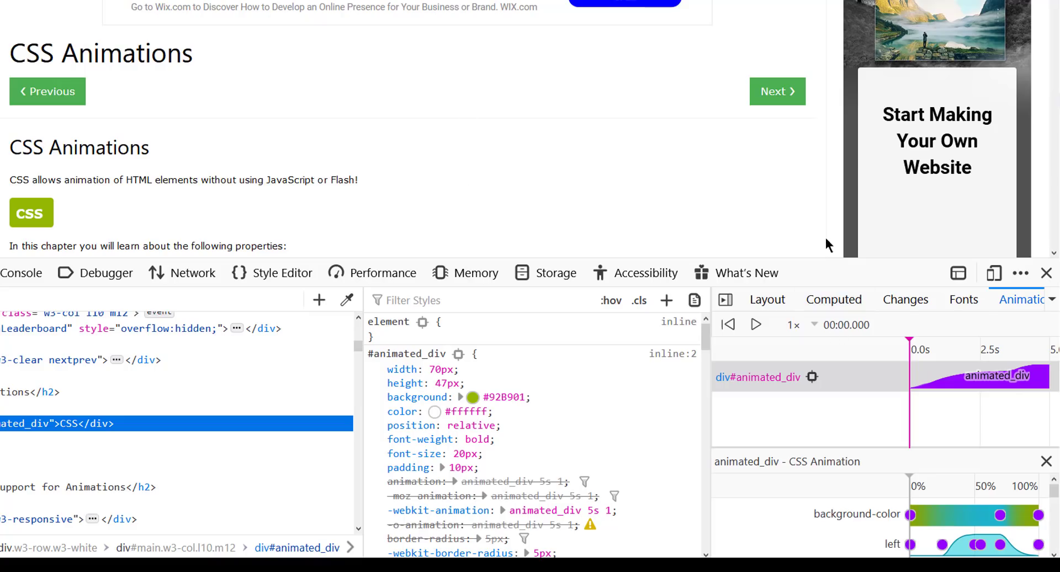
Step: Widen the animation timeline and, after reloading the page, scrub the animated_div animation to about 1.957 s
left_click_drag(710, 347, 501, 348)
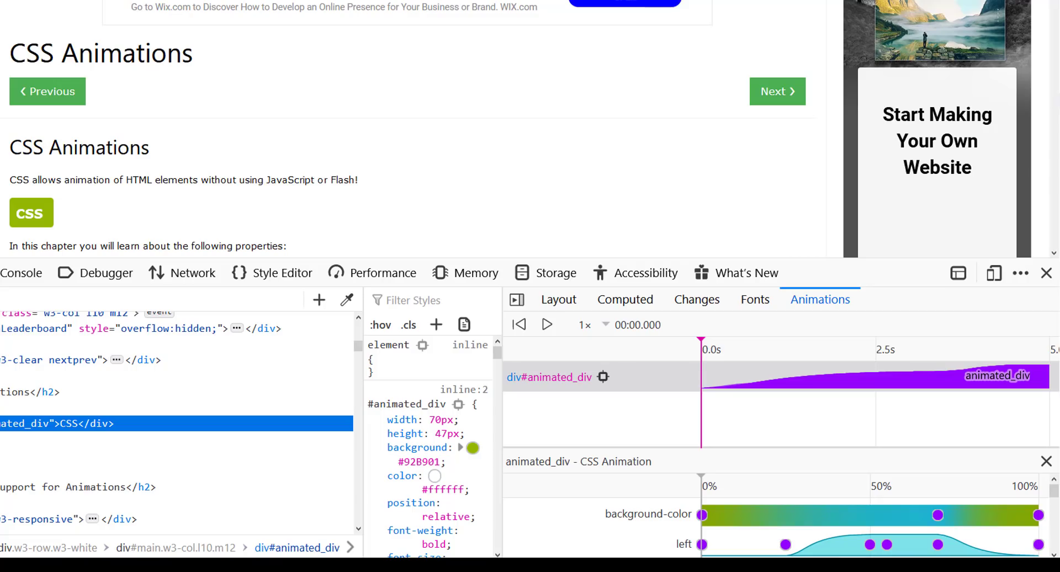
key("F5")
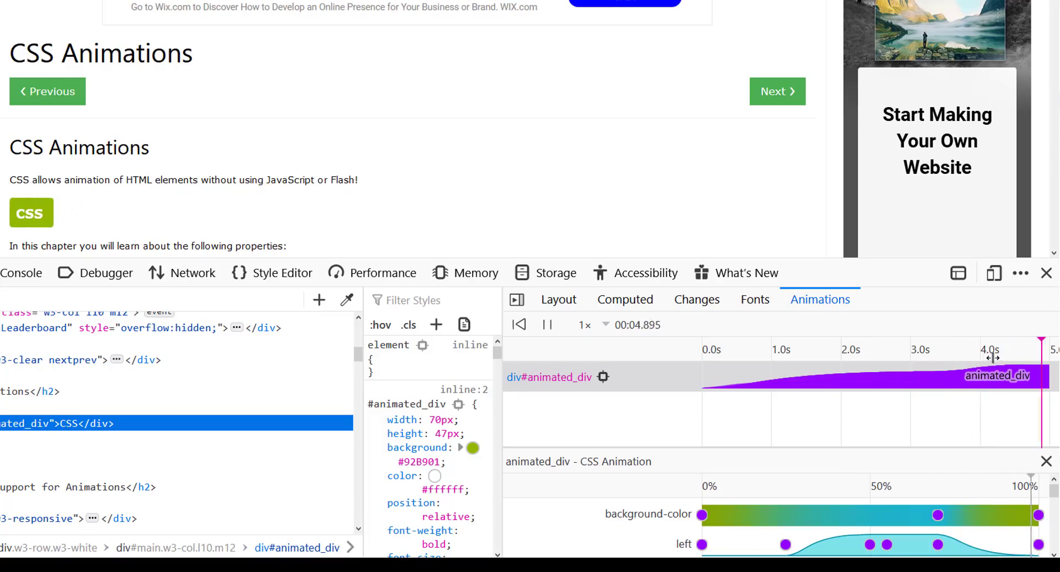
left_click_drag(1016, 351, 837, 372)
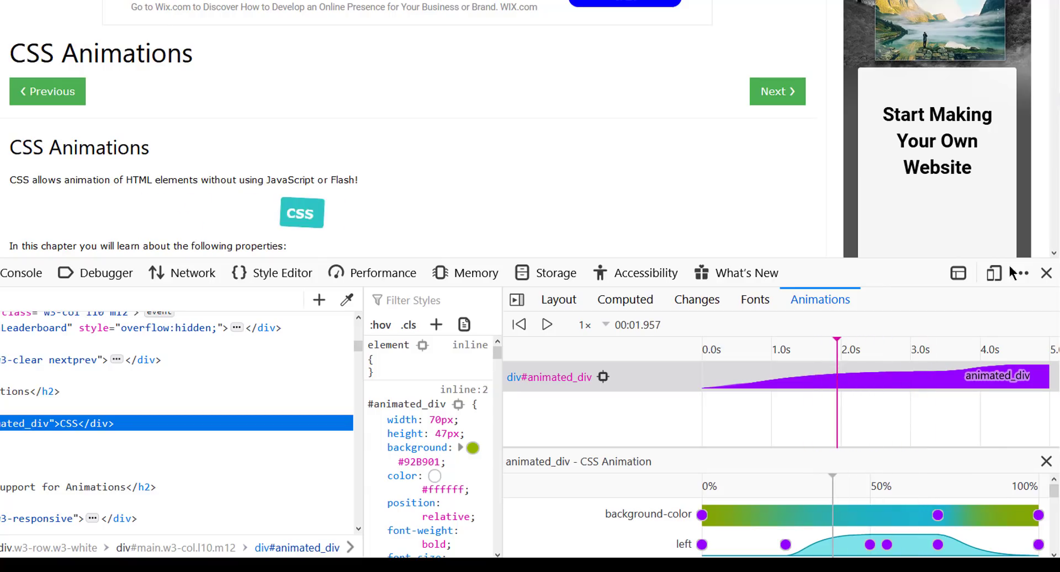
key("ctrl+shift+Escape")
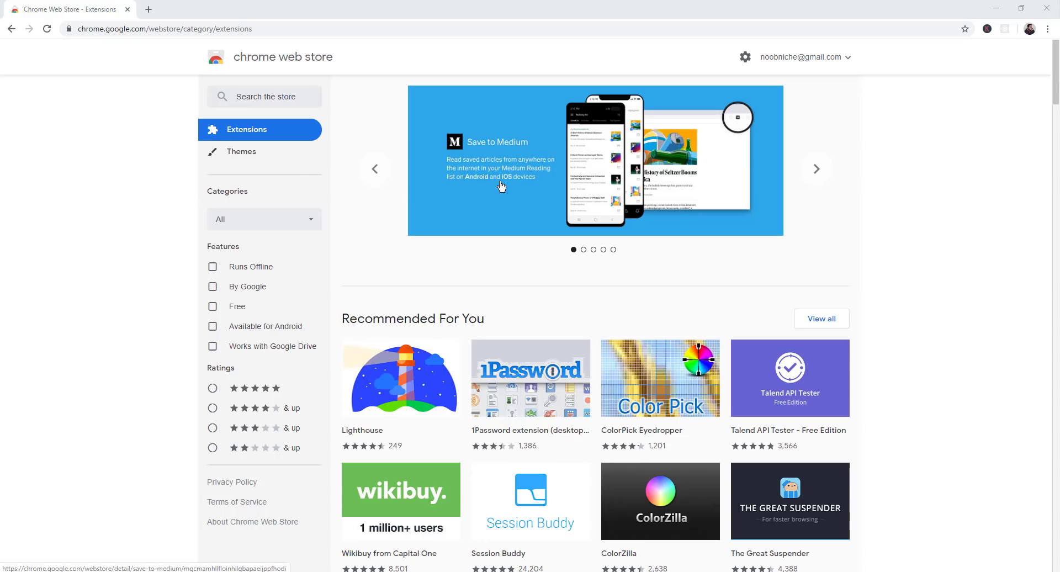
mouse_move(550, 178)
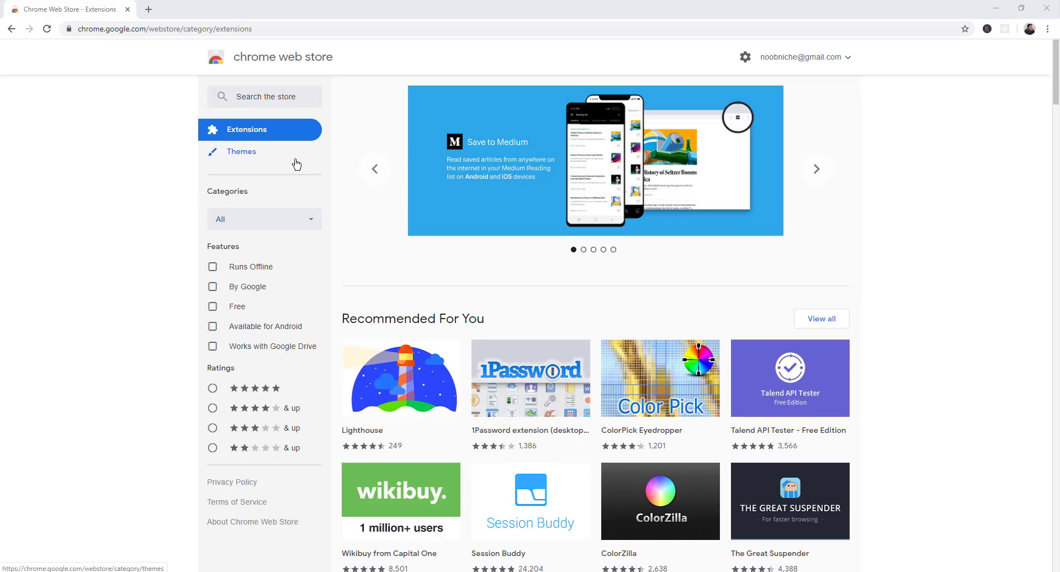
scroll(347, 179, "down", 2)
scroll(347, 179, "up", 2)
Step: Search the Chrome Web Store for react, correcting the misspelled search term
left_click(274, 96)
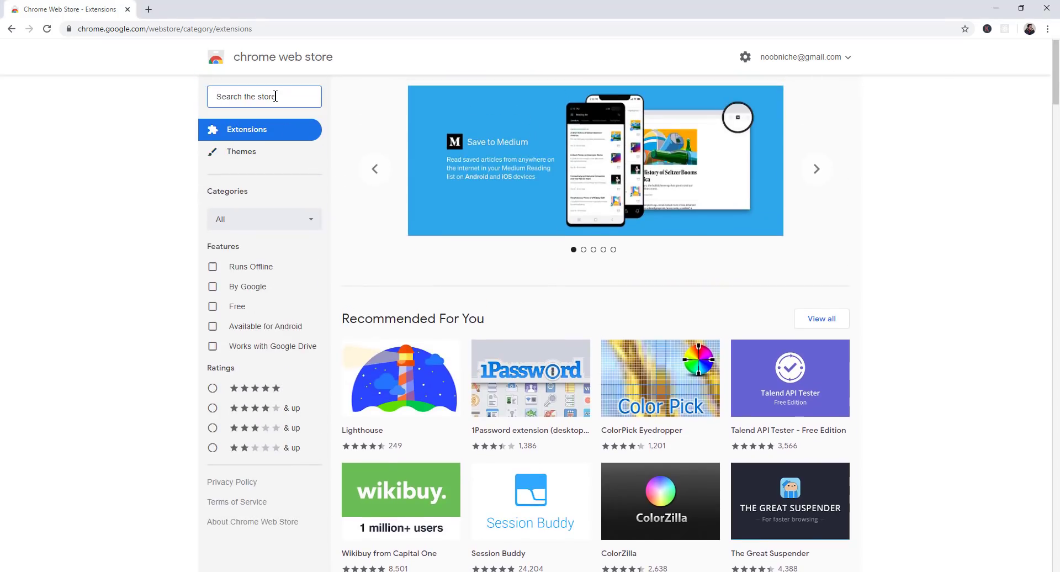
type("reacft")
key("Return")
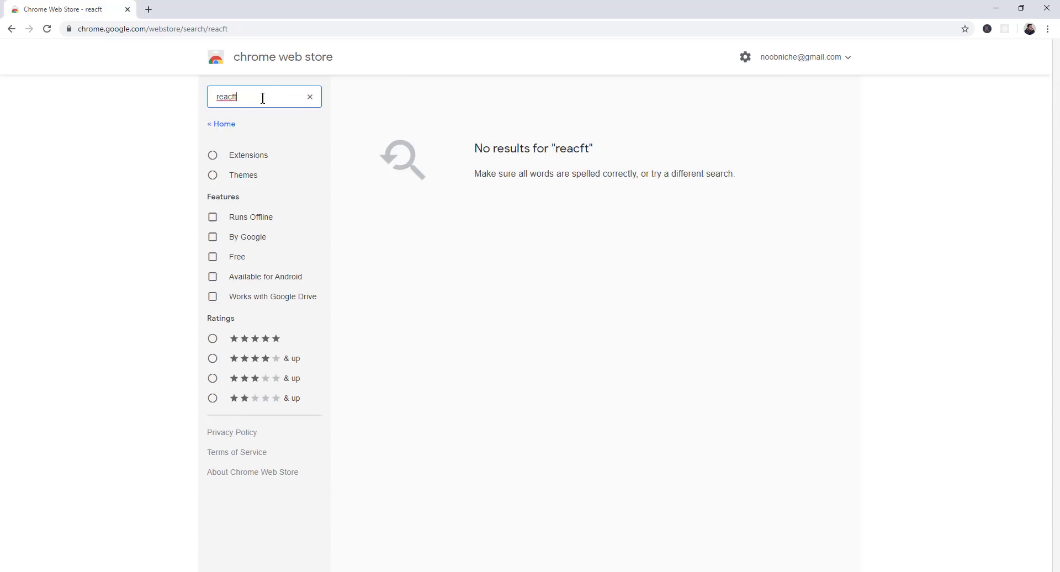
key("Return")
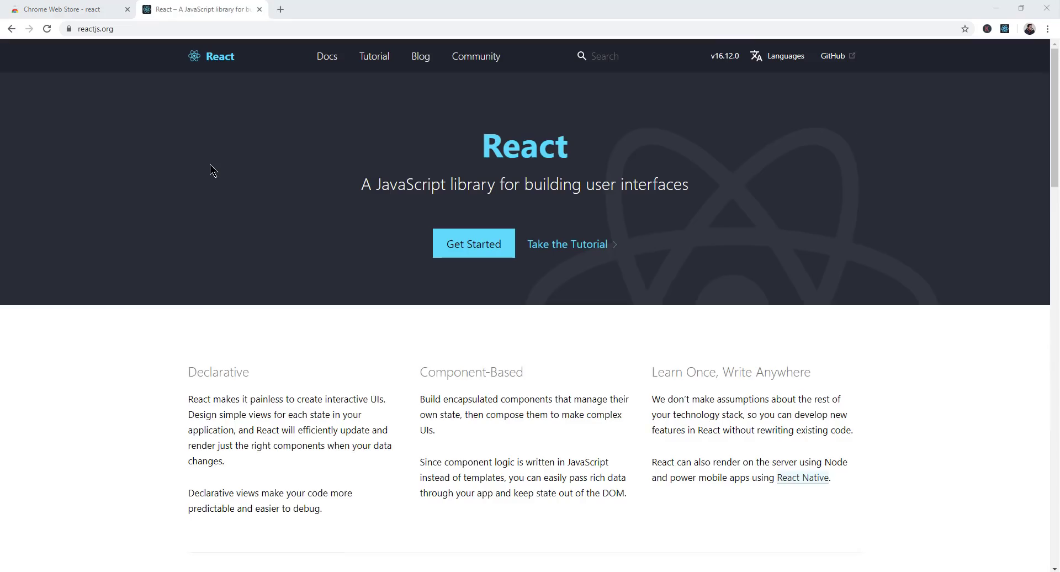
Step: Inspect the "A Simple Component" heading on reactjs.org and show the React Components view in the developer tools
scroll(212, 171, "down", 7)
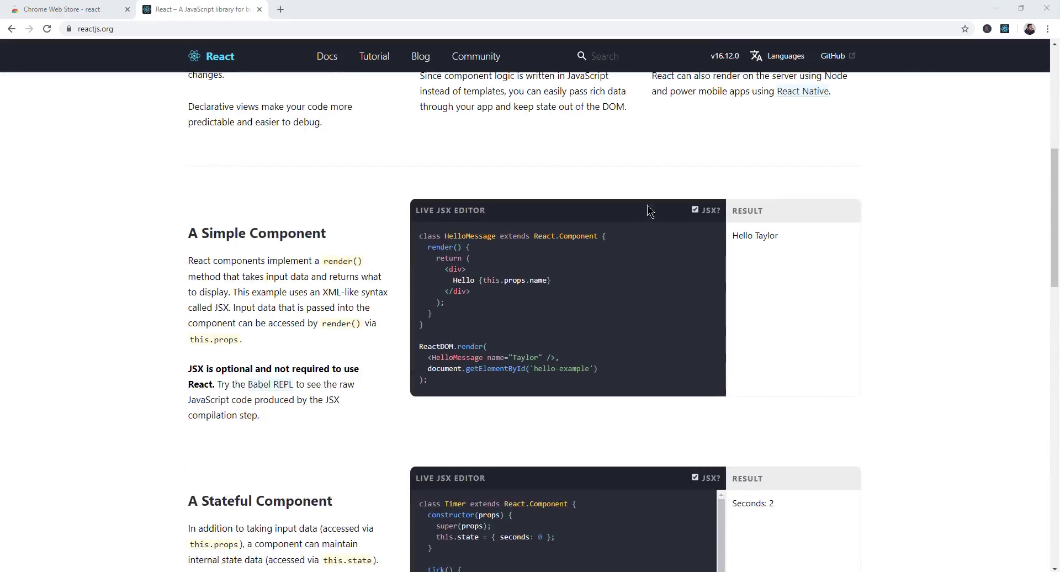
right_click(339, 218)
left_click(369, 398)
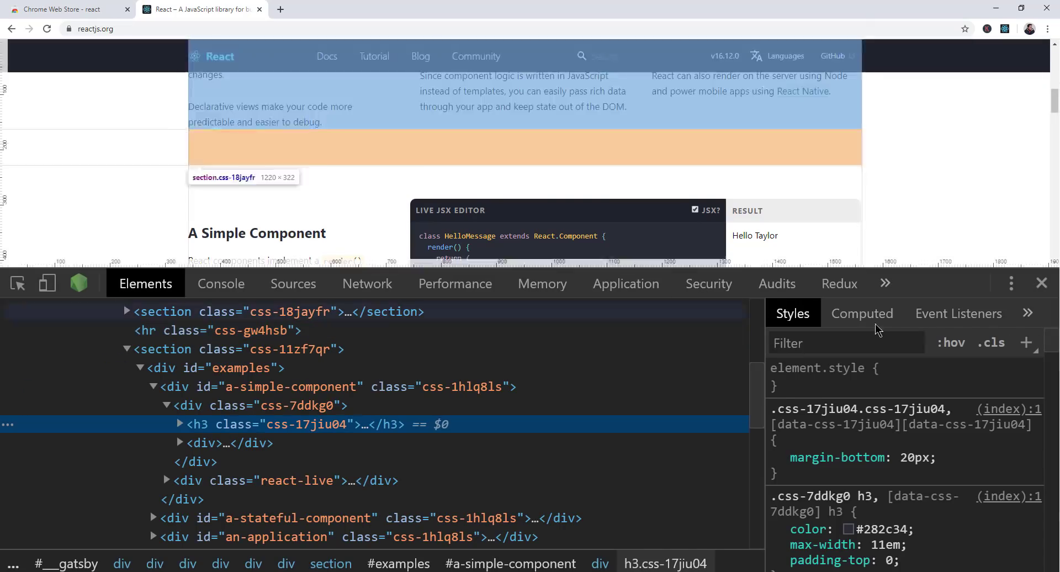
left_click(883, 284)
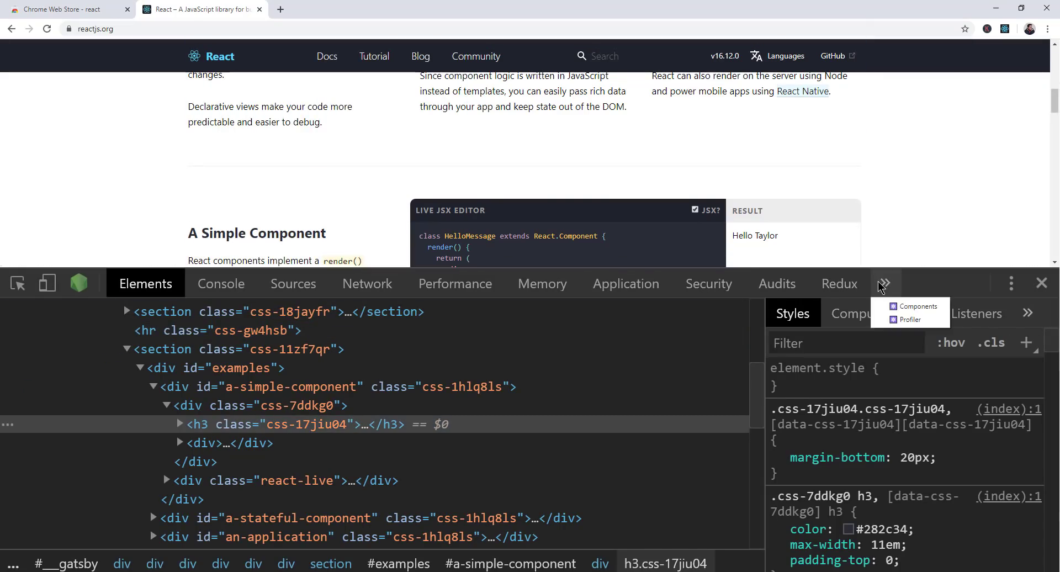
left_click(918, 306)
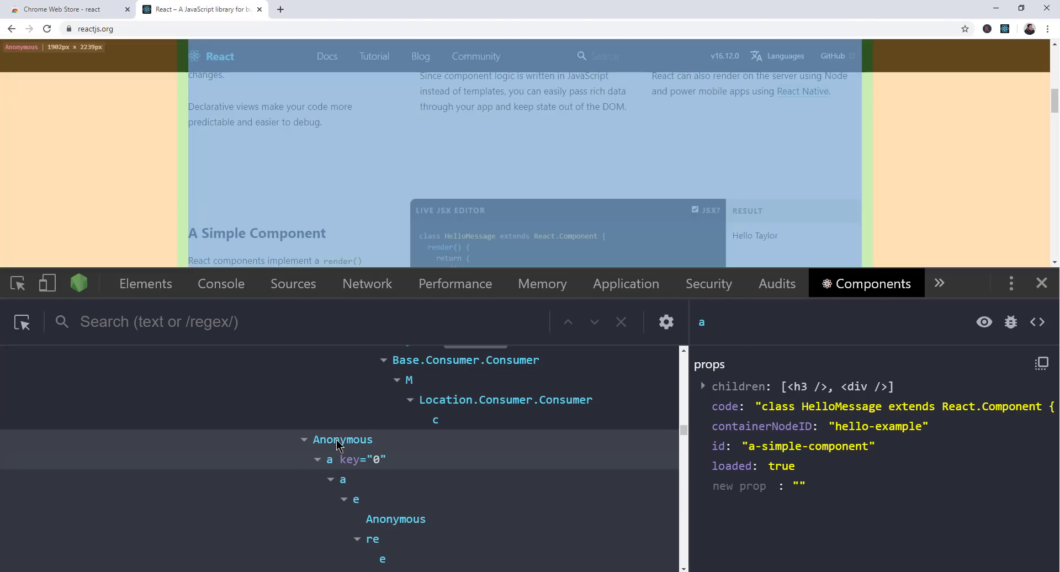
Step: Examine the props of the Anonymous components for the example, the Live JSX Editor header and the Result header
left_click(367, 439)
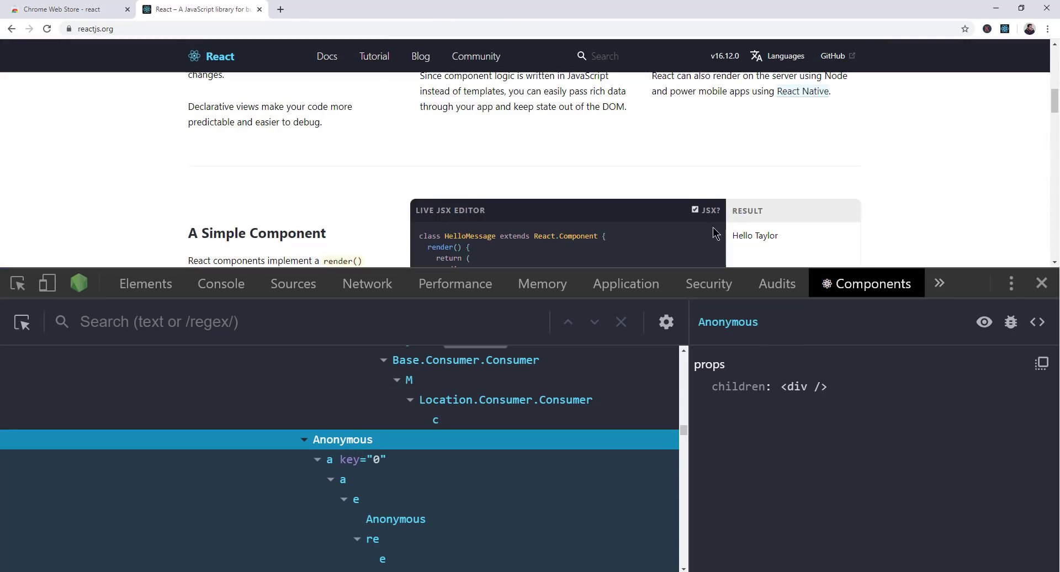
scroll(713, 233, "down", 1)
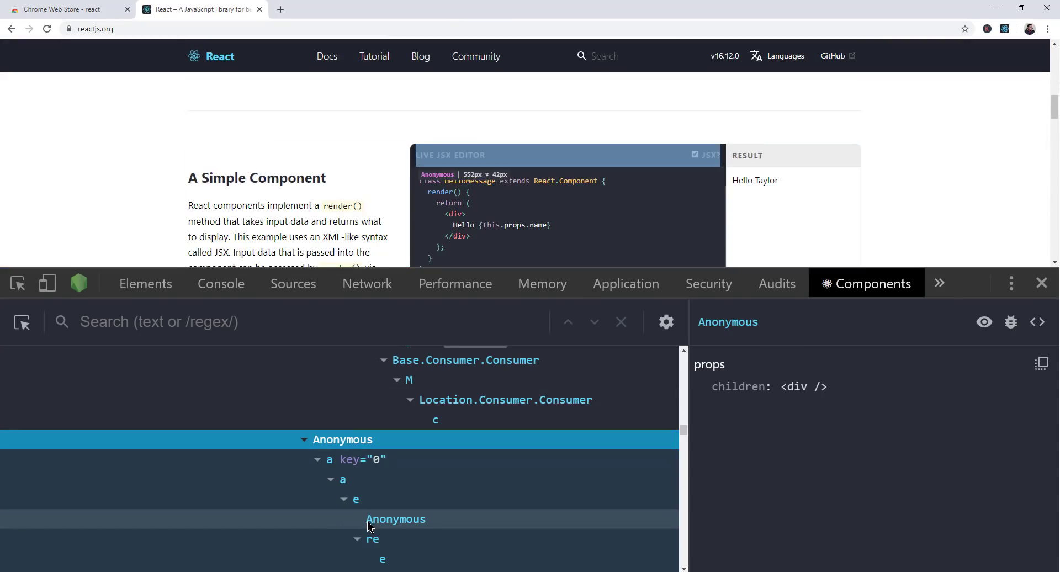
left_click(369, 522)
scroll(379, 411, "down", 3)
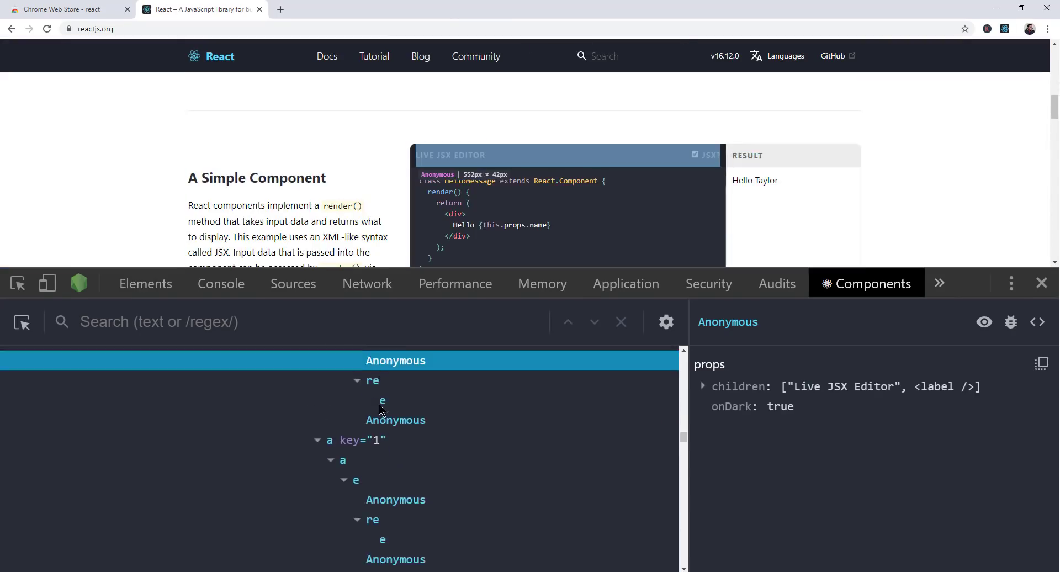
scroll(380, 412, "down", 2)
left_click(427, 444)
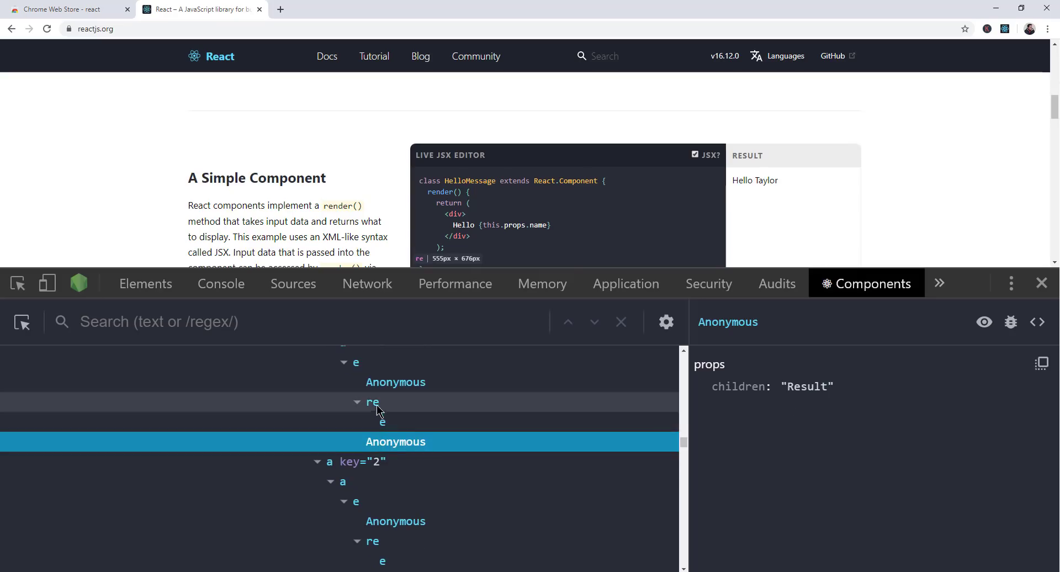
Step: Examine the props of the Anonymous components around the Live JSX Editor header and of their parent Anonymous component
left_click(381, 383)
scroll(449, 418, "up", 1)
left_click(703, 386)
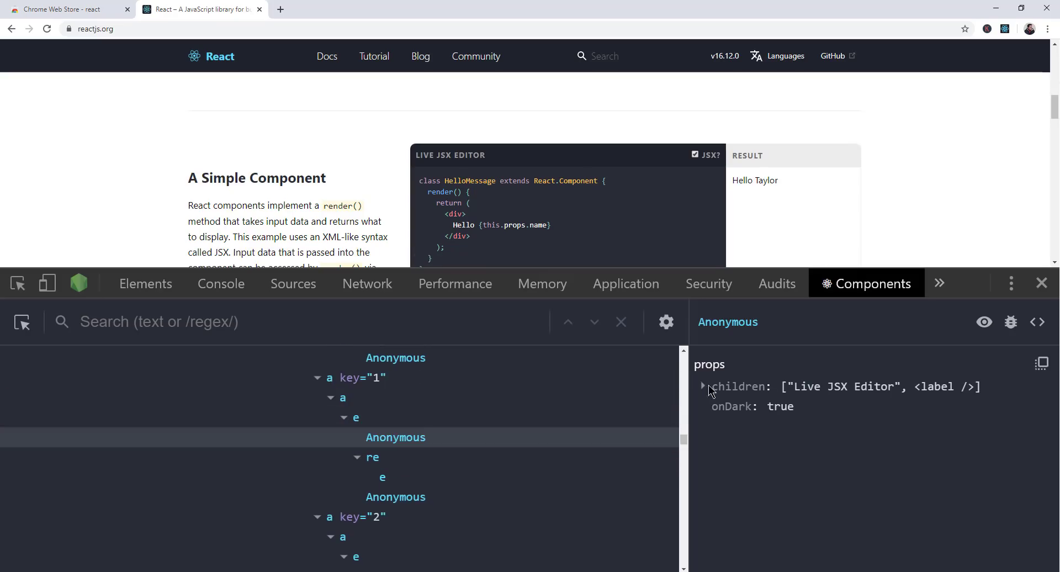
left_click(395, 358)
scroll(450, 419, "up", 3)
left_click(381, 459)
left_click(356, 386)
scroll(510, 403, "up", 4)
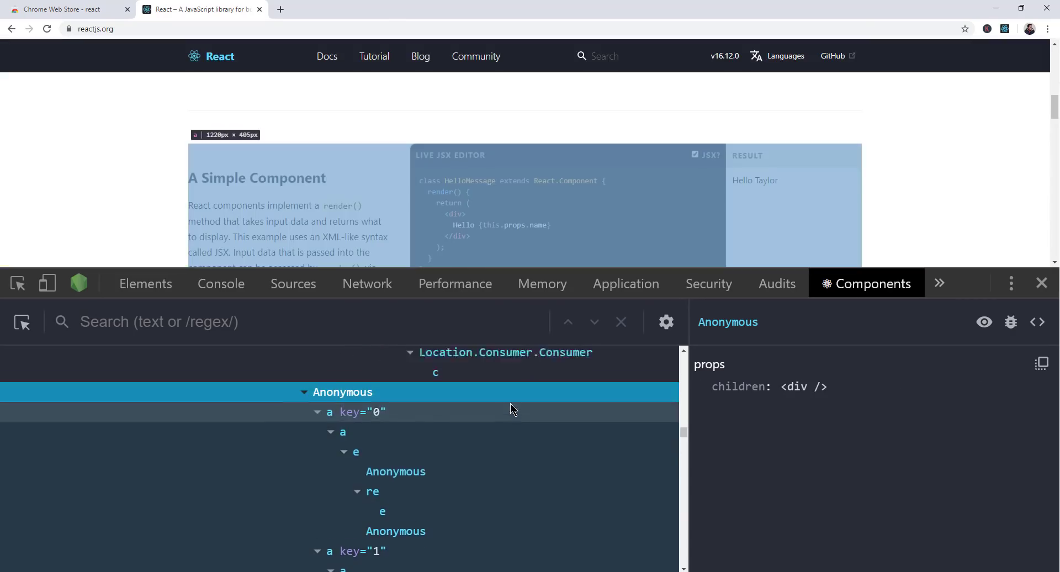
Step: Examine the context of Base.Consumer.Consumer and expand the location value in the context of Location.Consumer.Consumer
left_click(446, 530)
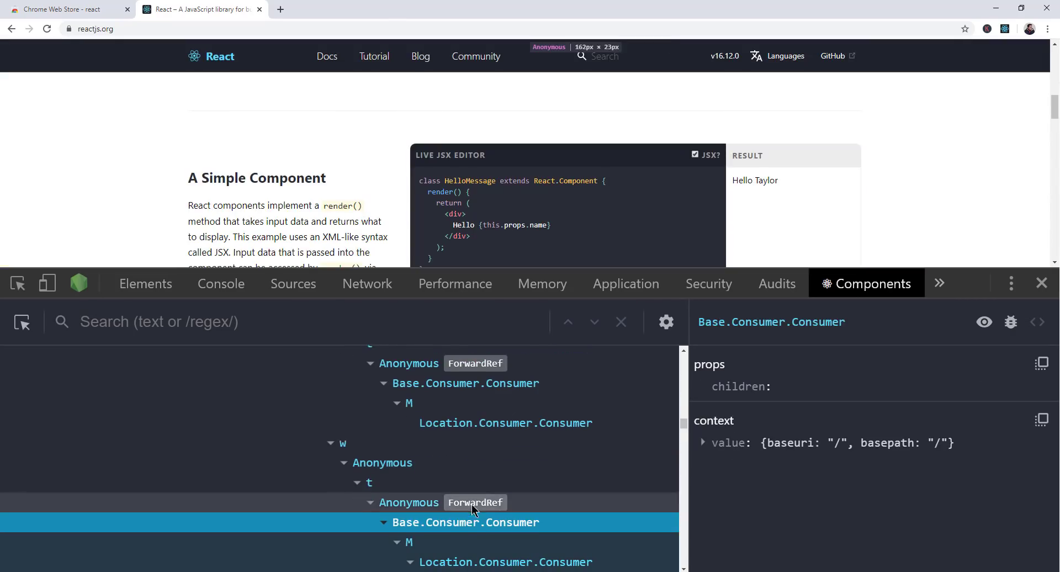
scroll(446, 457, "down", 2)
left_click(446, 456)
left_click(702, 443)
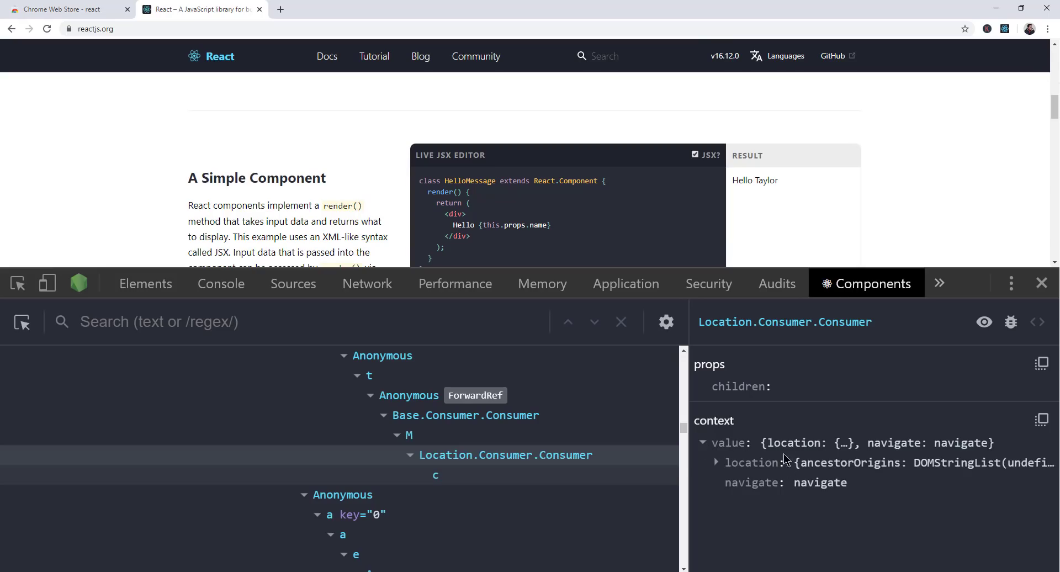
left_click(717, 462)
scroll(782, 450, "down", 4)
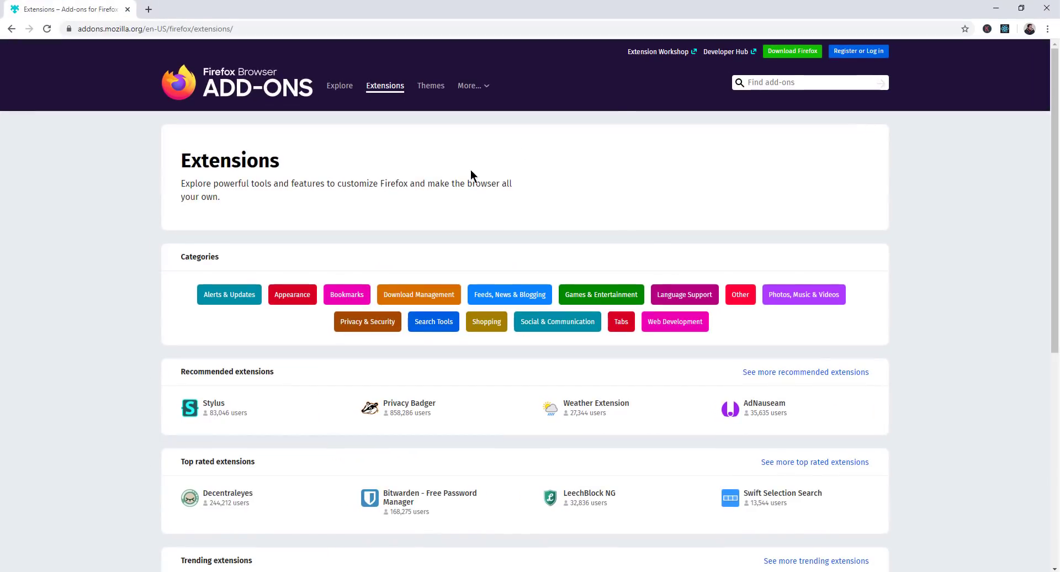
Step: Search the Firefox Add-ons site for react and minimize that browser window
left_click(775, 84)
type("react")
key("Return")
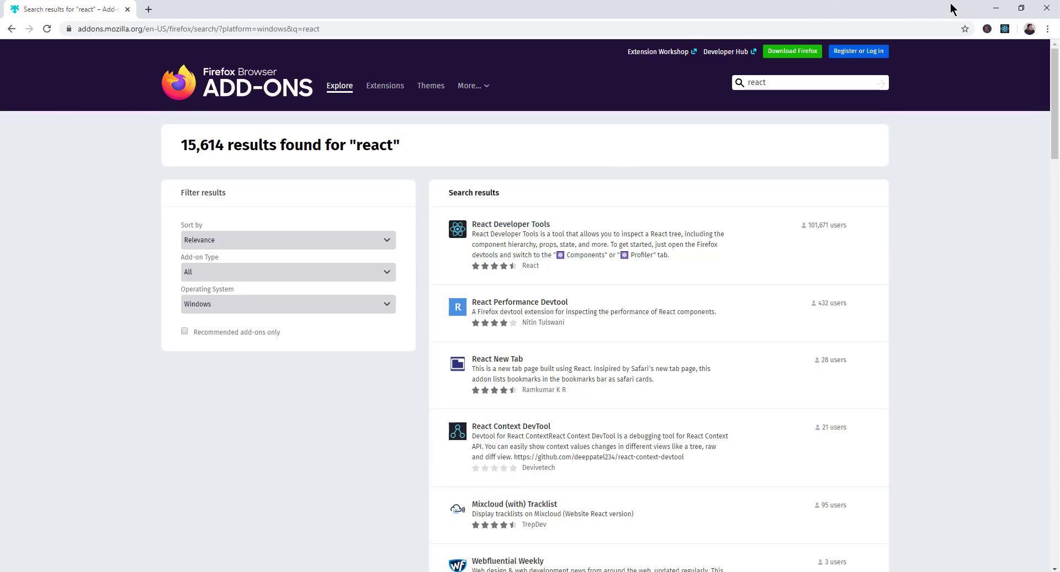
left_click(995, 8)
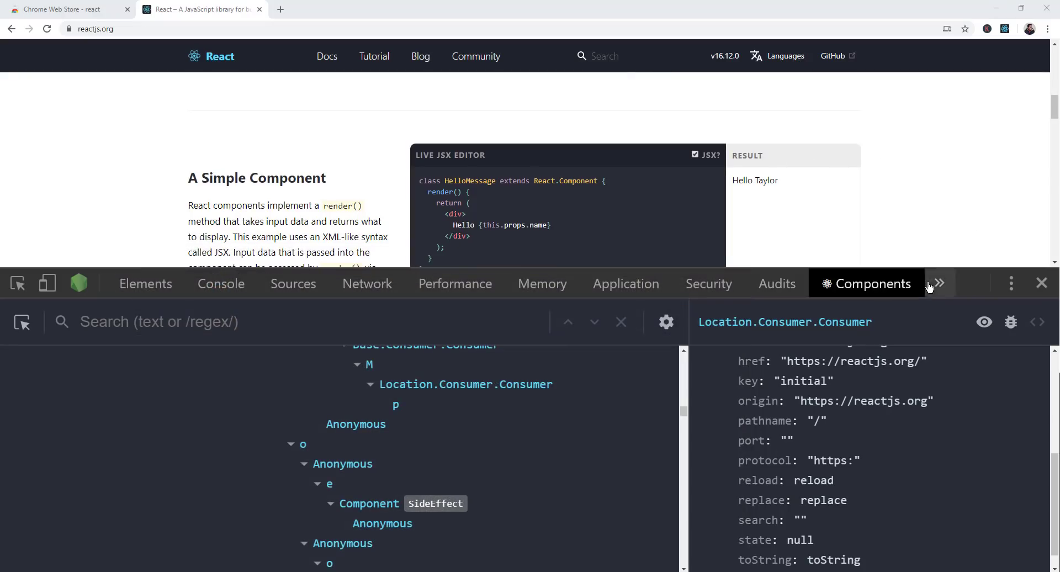
left_click(1012, 285)
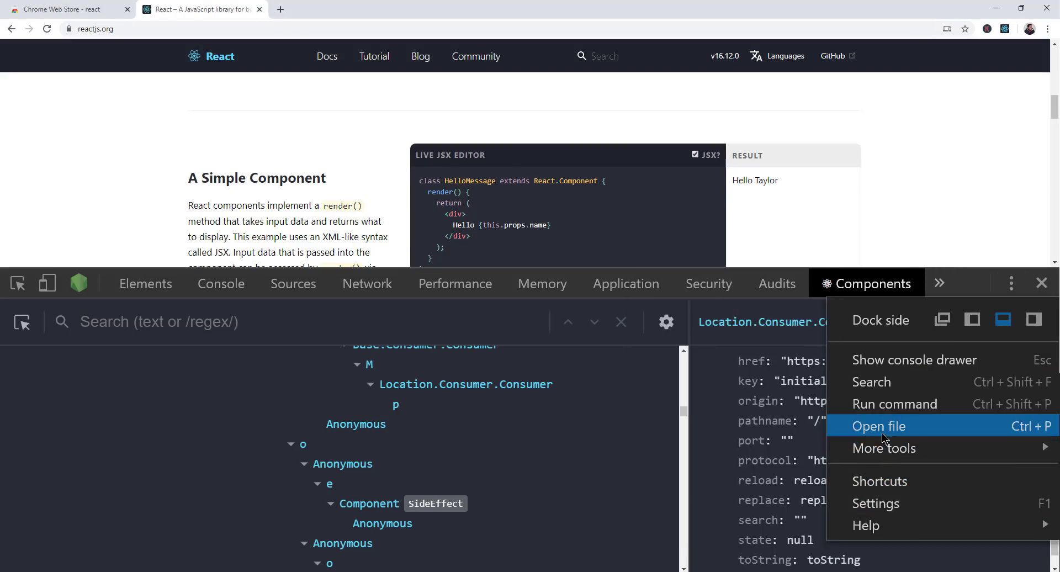
mouse_move(882, 448)
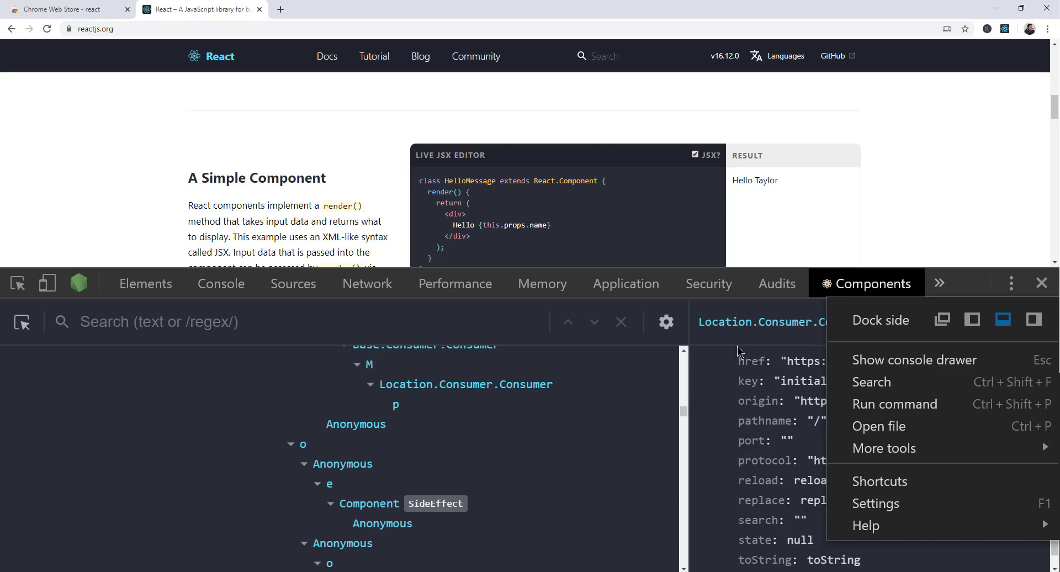
left_click(736, 345)
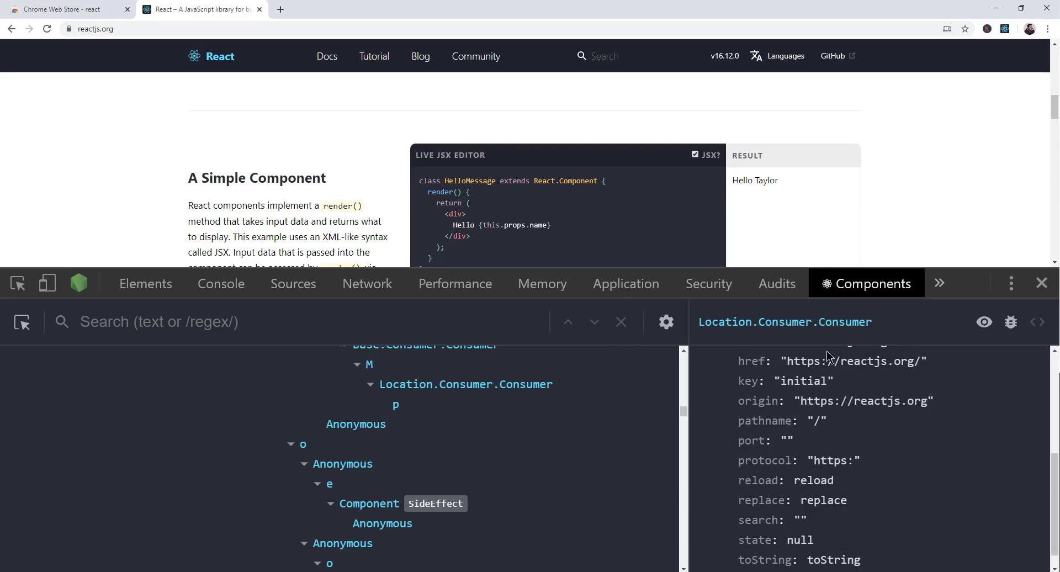
Step: Inspect the "A Simple Component" heading, check the additional sidebar views, and review the heading's style rules
right_click(246, 169)
right_click(233, 176)
left_click(265, 355)
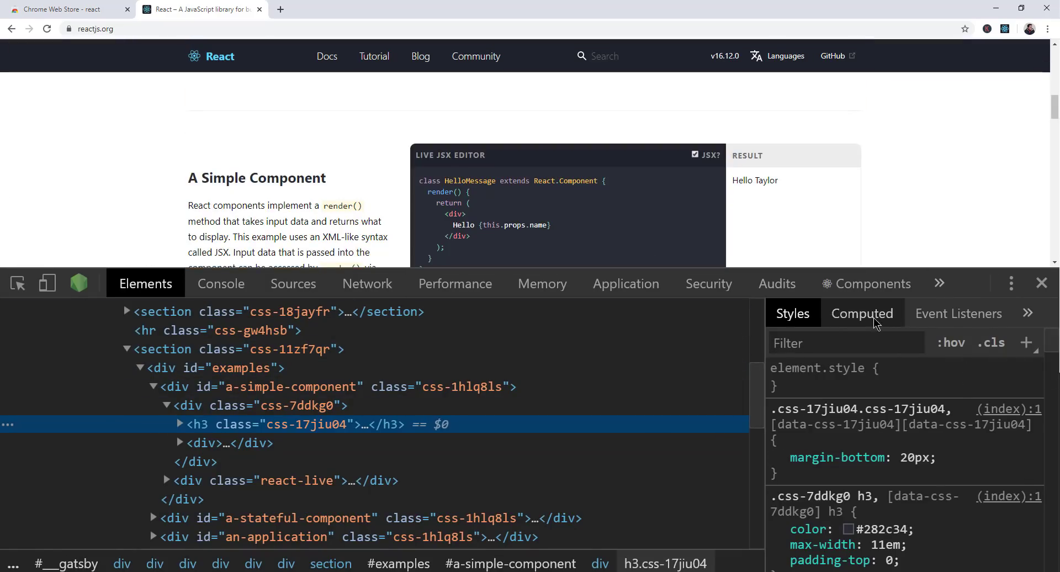
left_click(1026, 314)
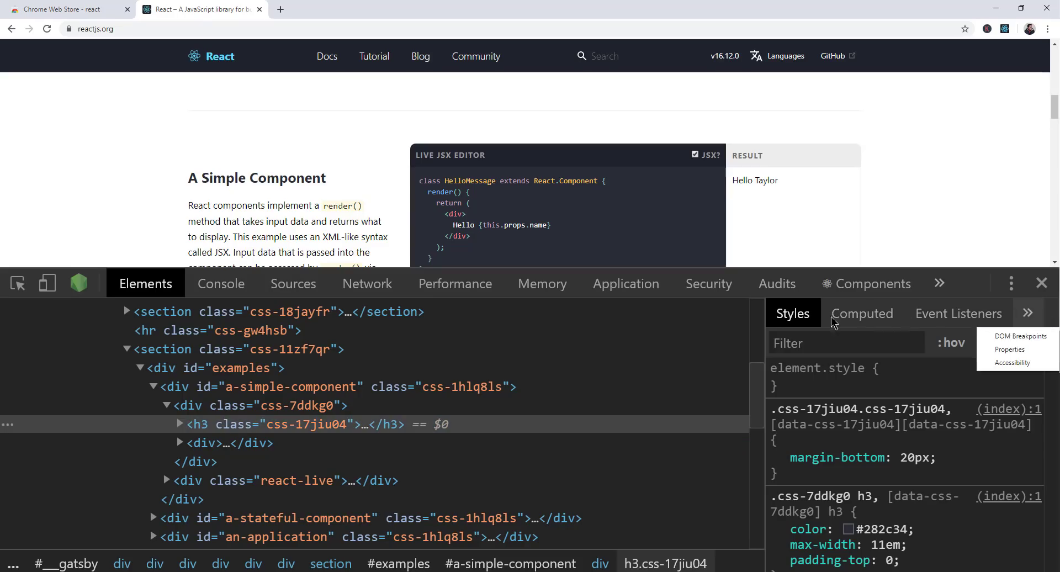
left_click(795, 315)
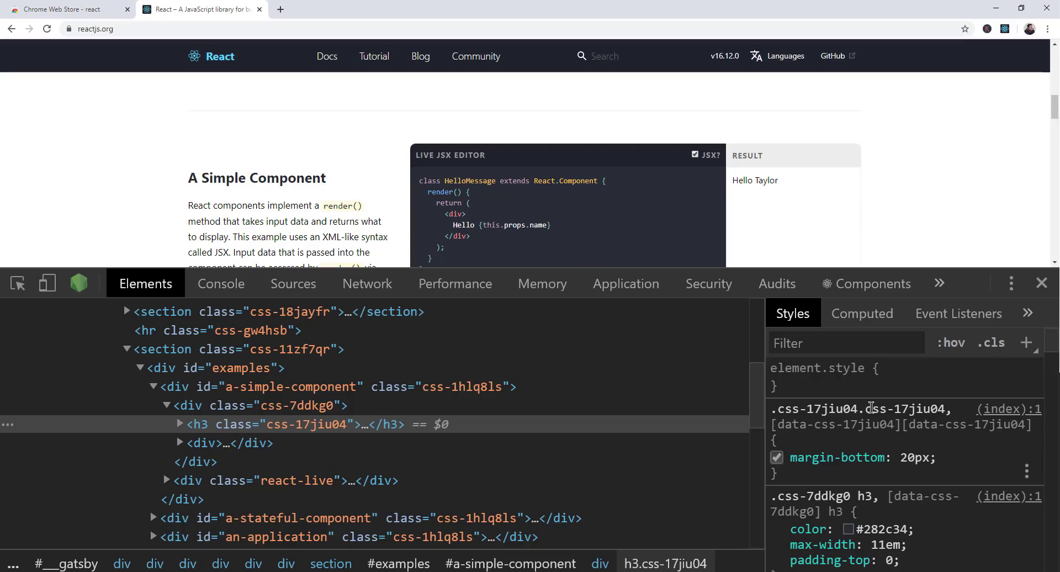
scroll(870, 407, "down", 1)
scroll(871, 407, "down", 2)
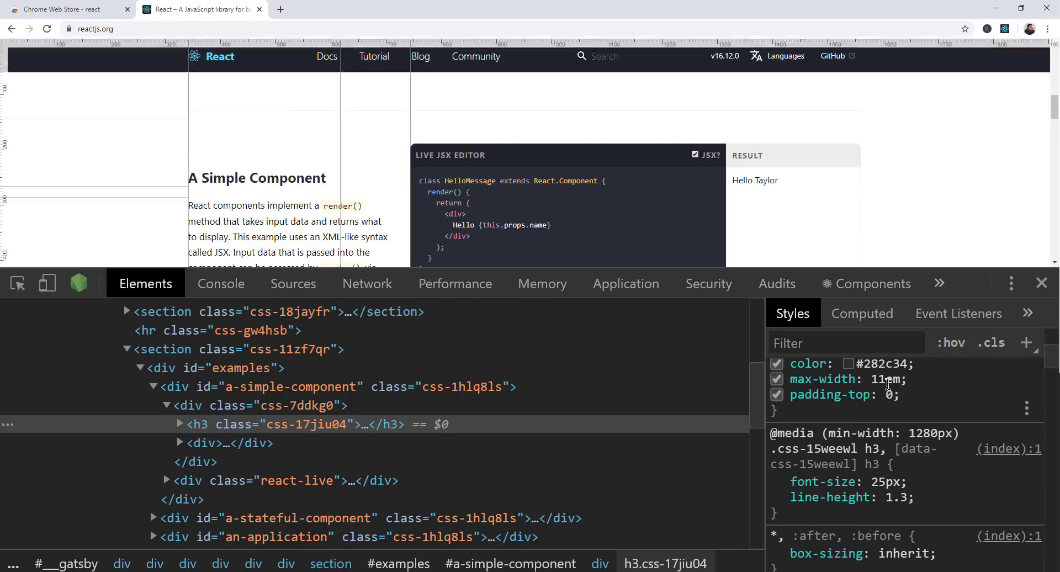
Step: Inspect the "A Simple Component" heading again and filter its styles by font-size
right_click(294, 181)
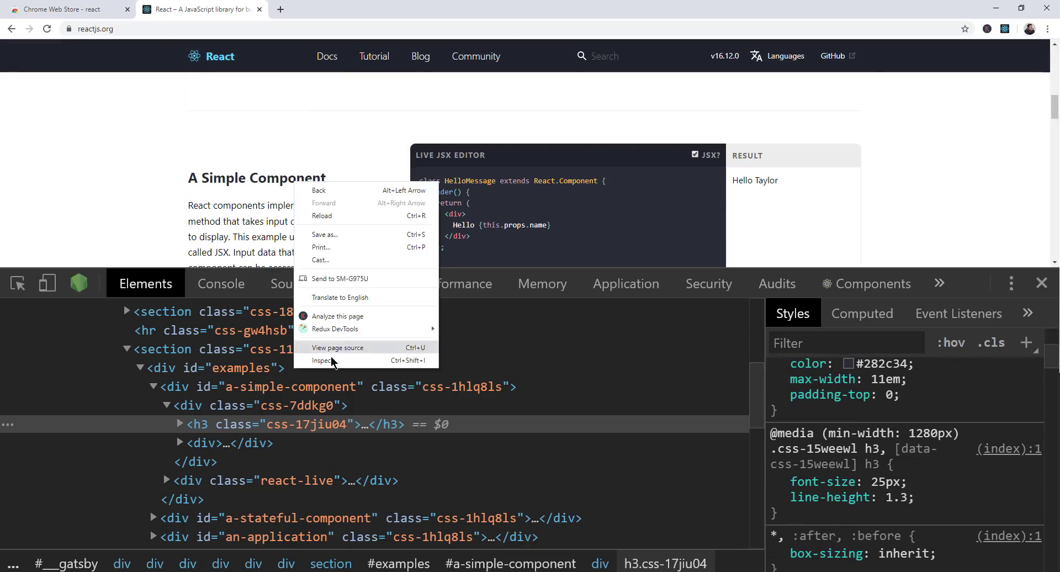
left_click(354, 362)
left_click(836, 342)
type("font")
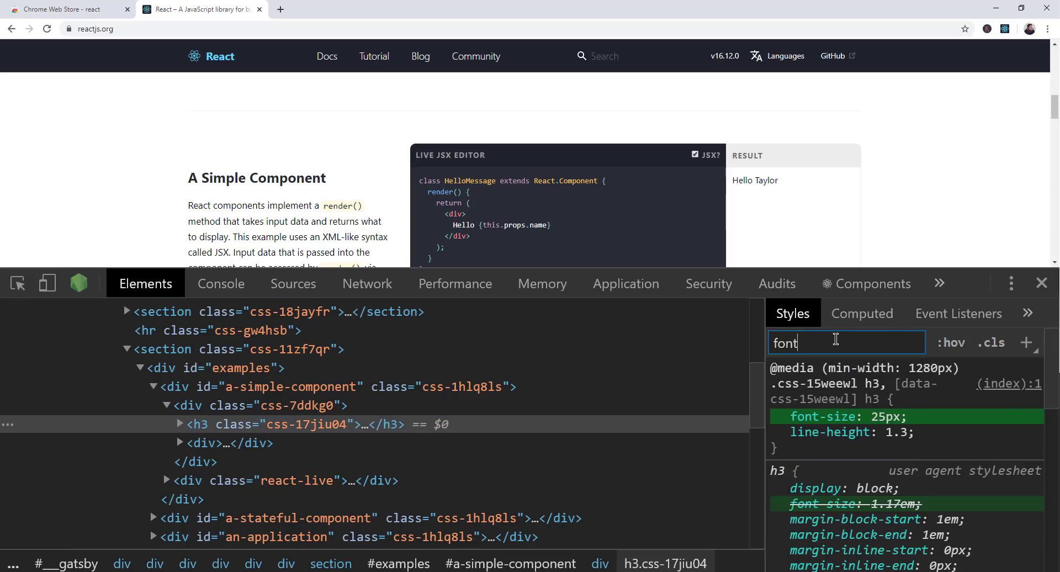
type("-size")
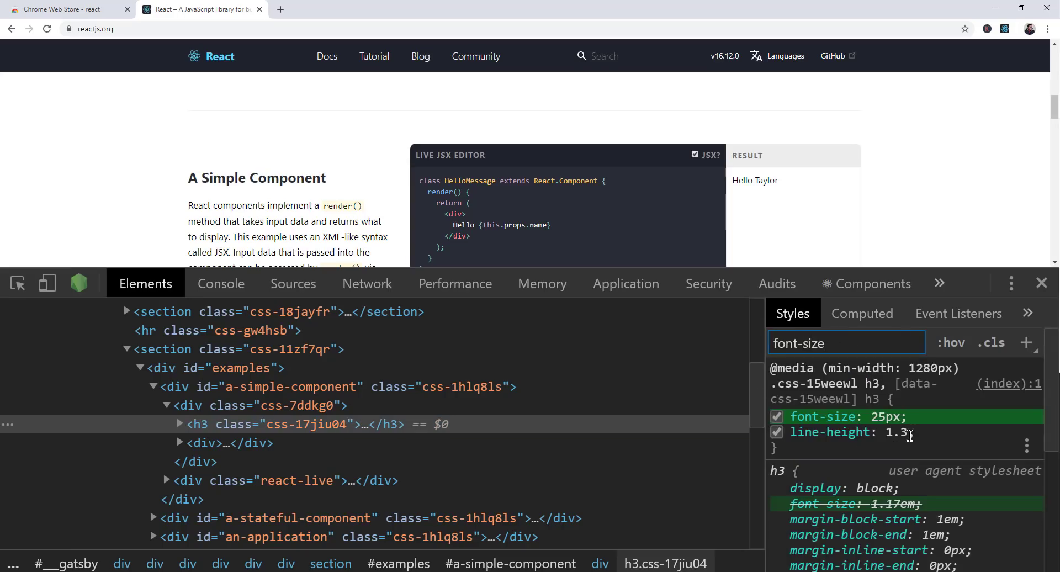
Step: Raise the h3 heading's font-size to about 64px and bring it down to 29px
left_click(890, 417)
key("Up")
key("Up")
key("Up")
key("Up")
key("Up")
key("Up")
key("Up")
key("Up")
key("Up")
key("Up")
key("Up")
key("Up")
key("Up")
key("Up")
key("Up")
key("Up")
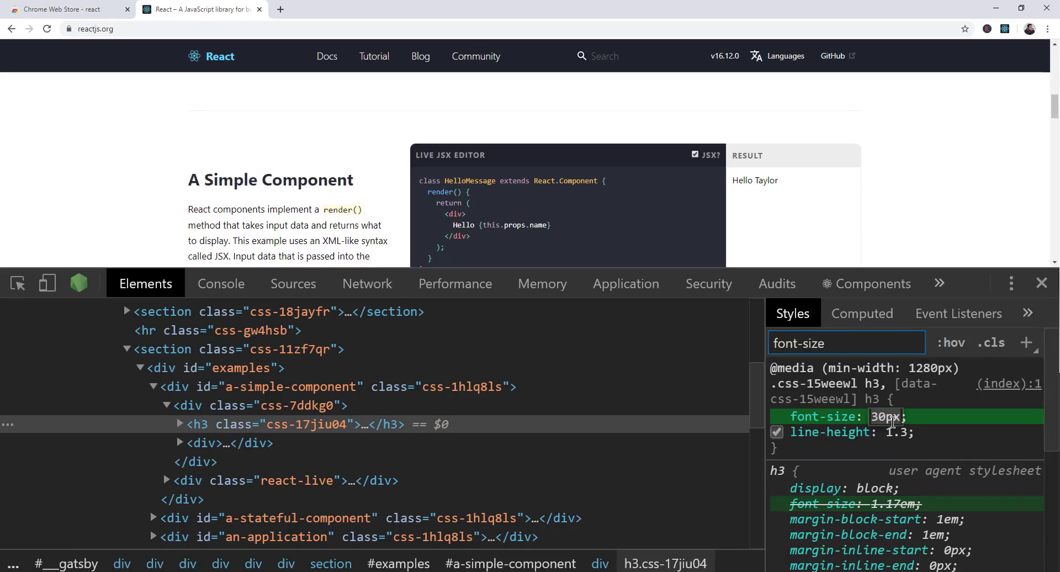
key("Up")
key("Up")
key("Up")
key("Up")
key("Up")
key("Up")
key("Up")
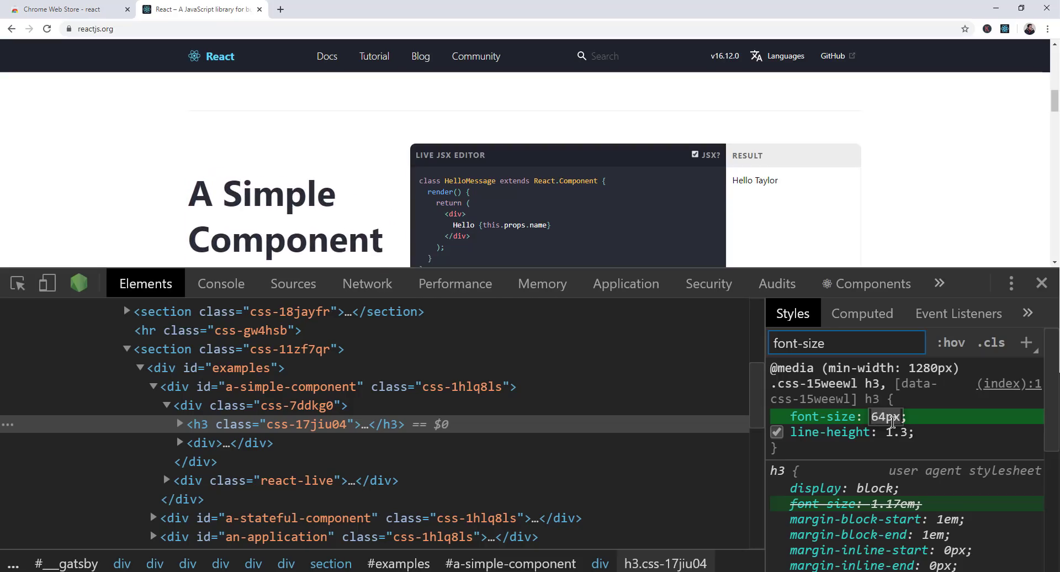
key("Down")
key("Down")
key("Down")
key("Down")
key("Down")
key("Down")
key("Down")
key("Down")
key("Down")
key("Down")
key("Down")
key("Down")
key("Down")
key("Down")
key("Down")
key("Down")
key("Down")
key("Down")
key("Down")
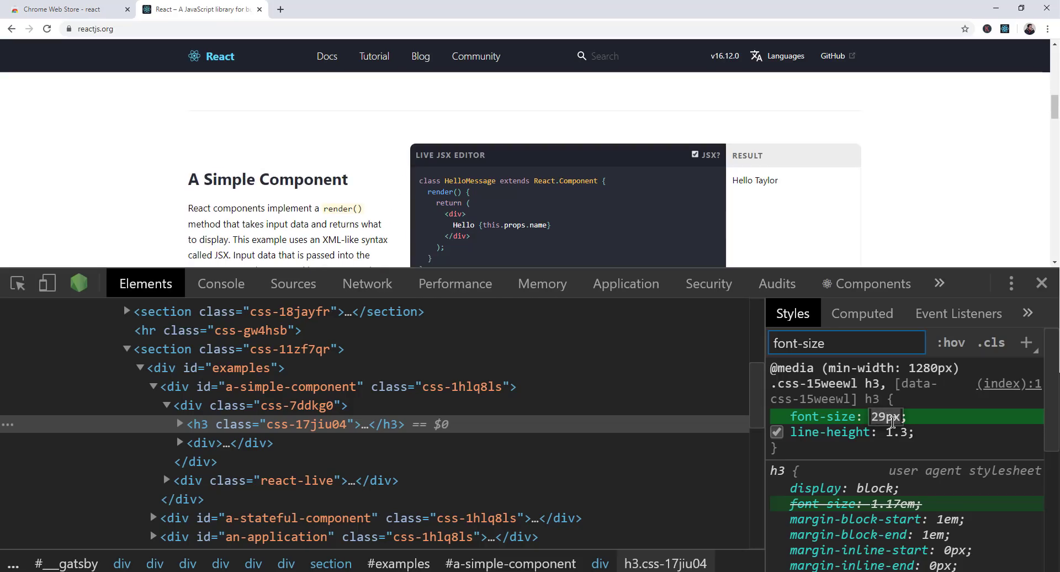
Step: Copy the reactjs.org address from Chrome and load it in Firefox in place of the CSS Animations page
left_click(95, 28)
right_click(97, 30)
left_click(141, 109)
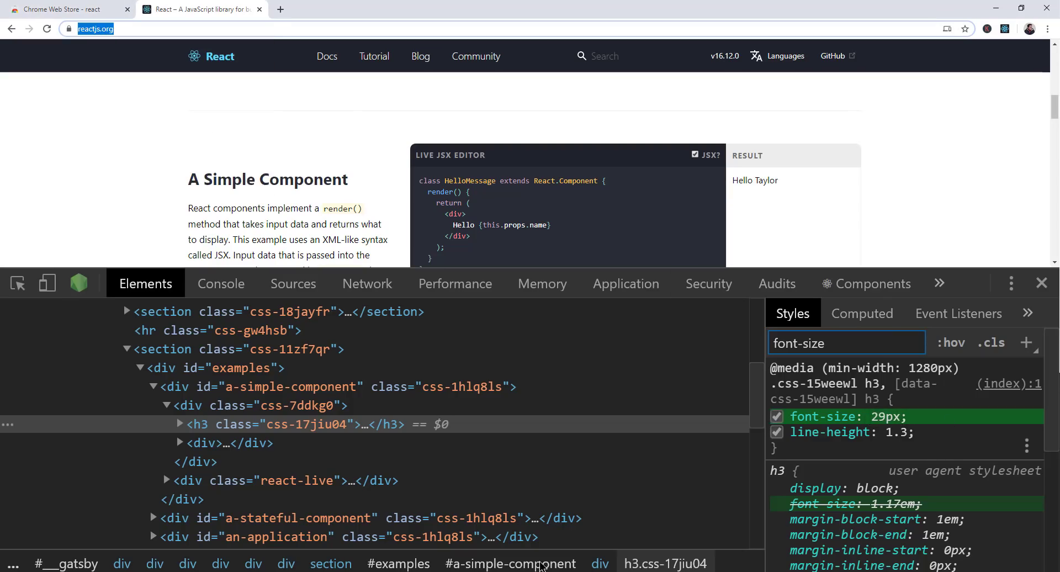
key("alt+Tab")
left_click(228, 25)
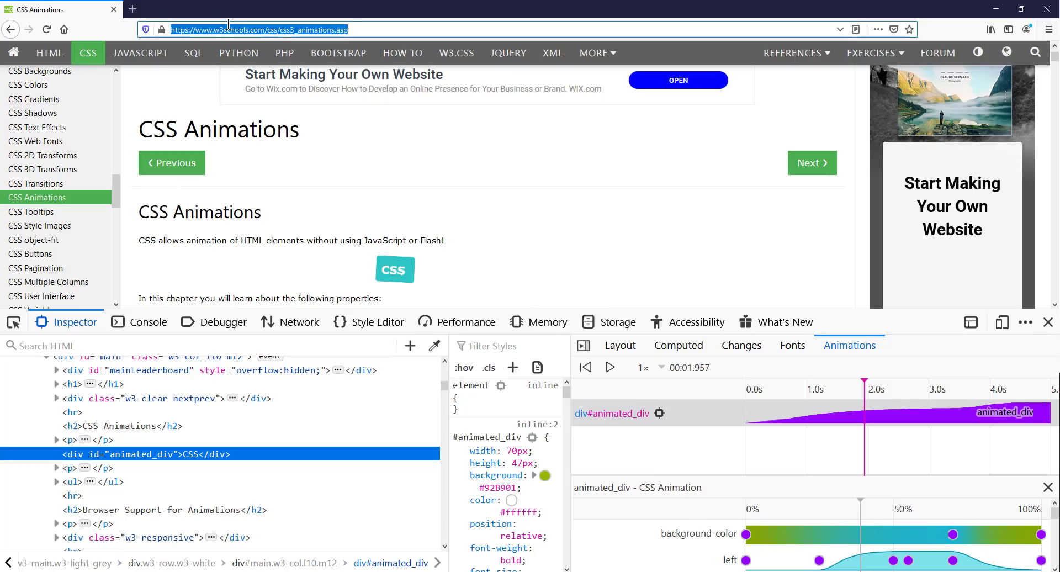
key("ctrl+v")
key("Return")
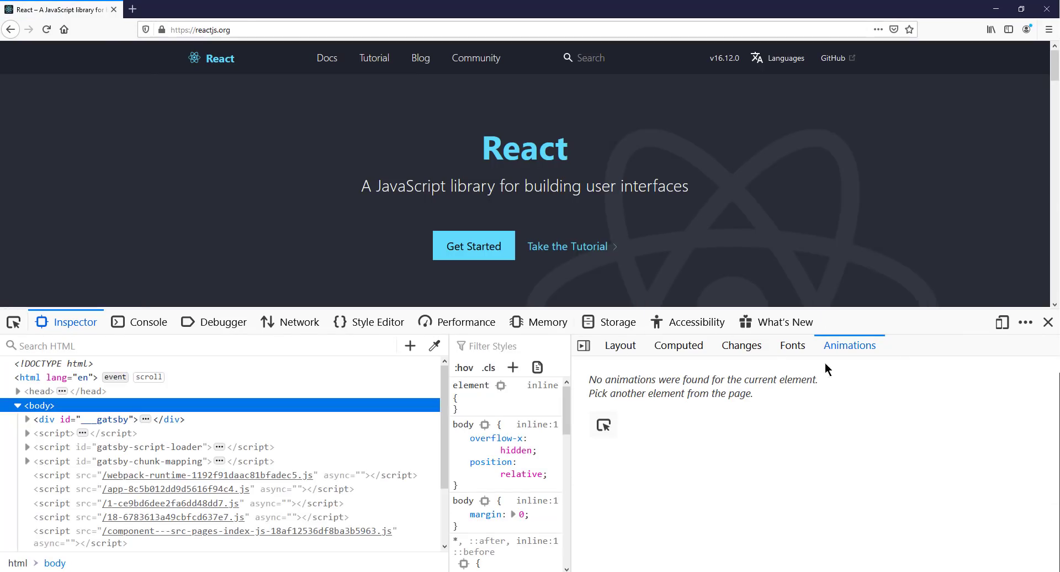
Step: Show the font details of the tagline paragraph under the React title and of the React h1 heading
left_click(783, 345)
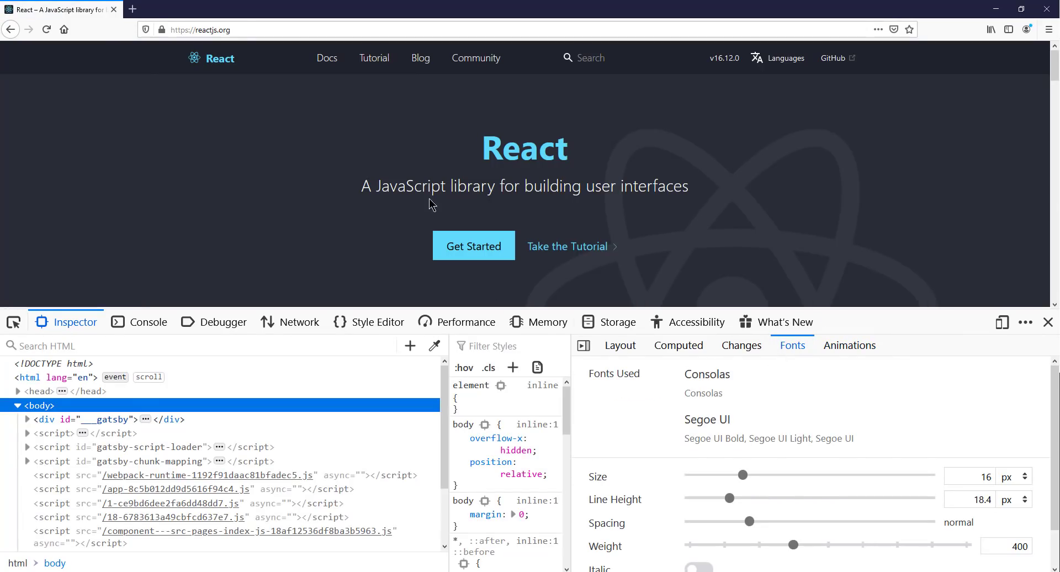
right_click(409, 185)
left_click(459, 330)
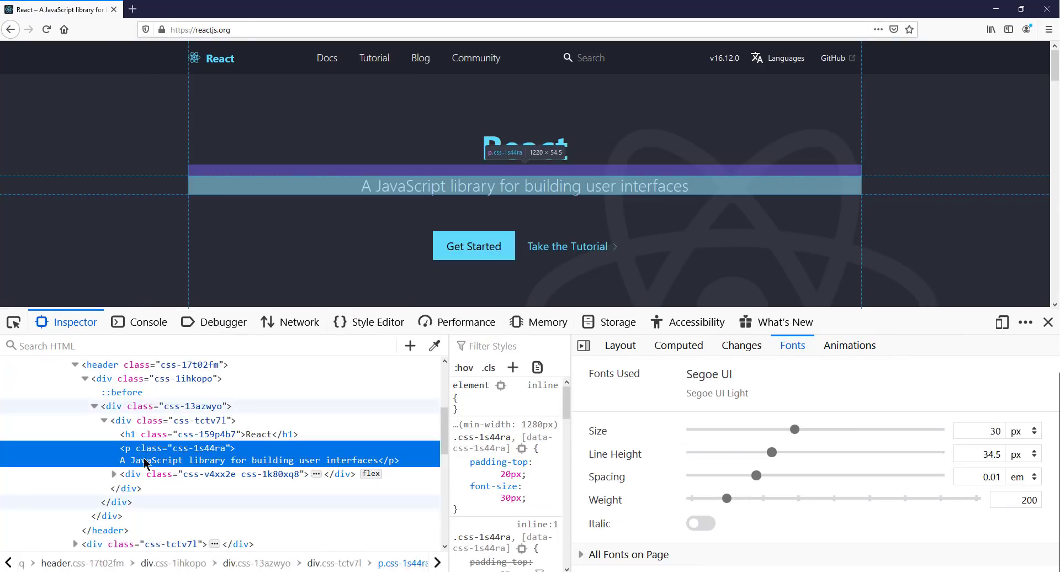
left_click(183, 433)
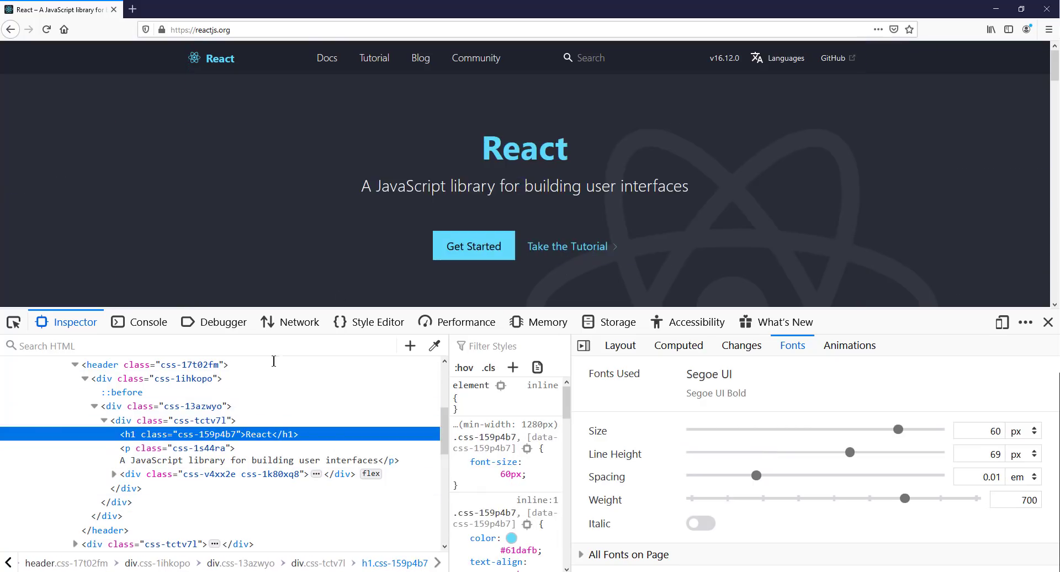
Step: Set the React h1 to 72 px size, 108 px line height, 0.514 em spacing and weight 400 without italics, and widen the rules pane
left_click_drag(894, 431, 965, 435)
left_click_drag(763, 453, 939, 453)
left_click_drag(756, 475, 788, 505)
left_click(700, 523)
left_click(700, 522)
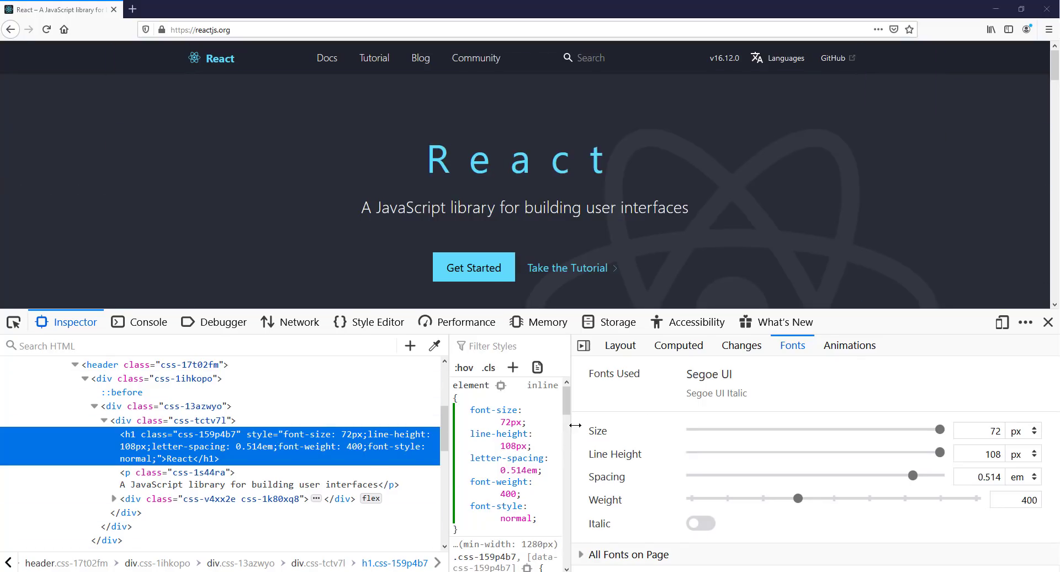
left_click_drag(575, 425, 616, 425)
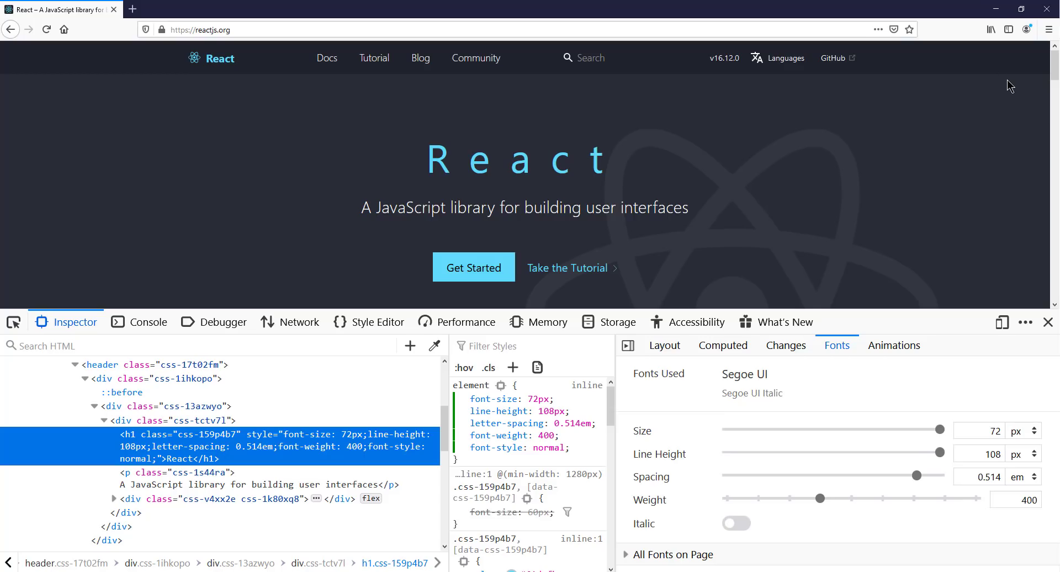
Step: Open Firefox's Add-ons Manager to show the installed themes
left_click(1048, 29)
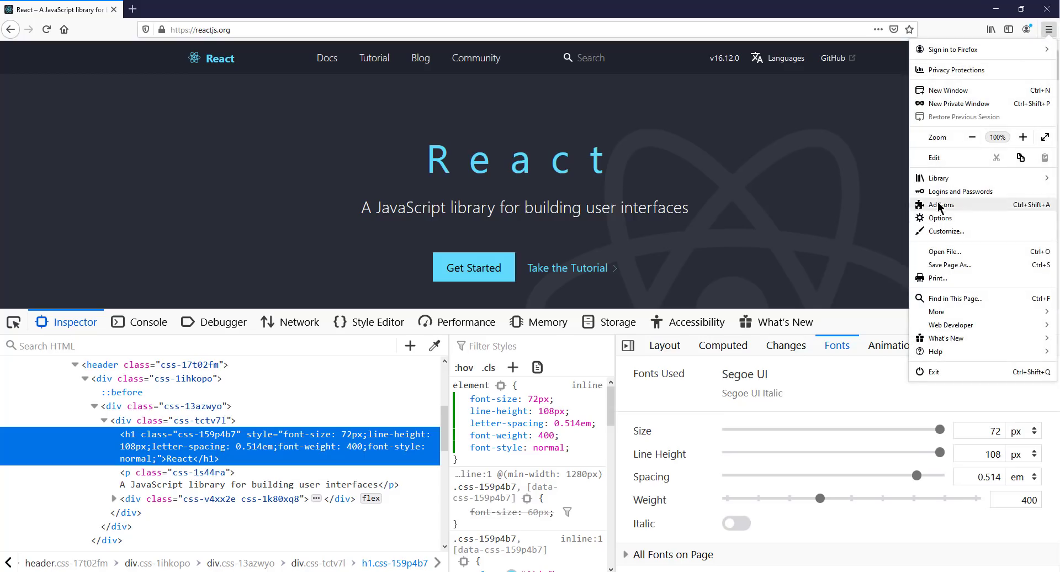
key("Escape")
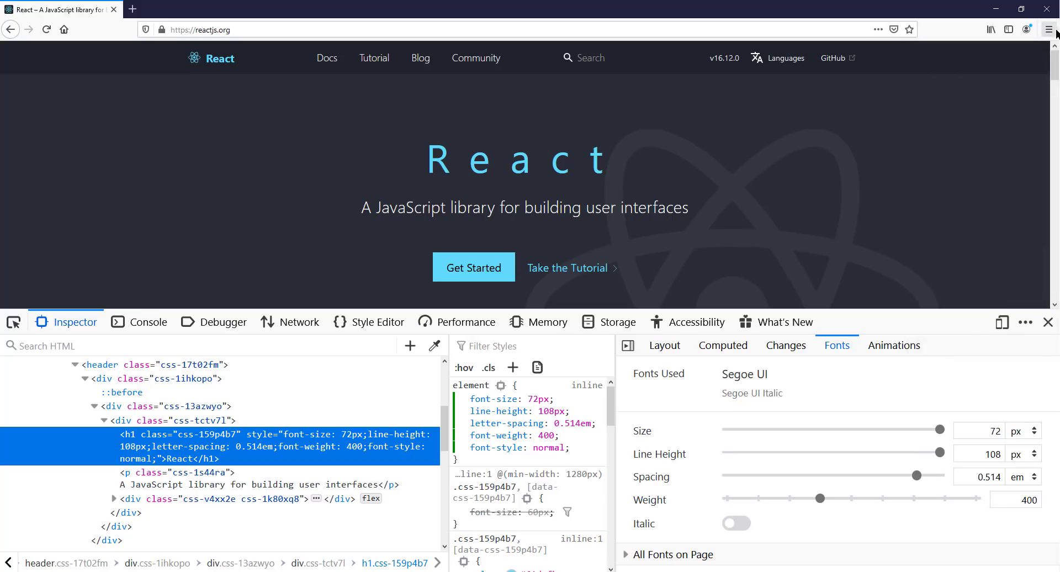
left_click(1048, 29)
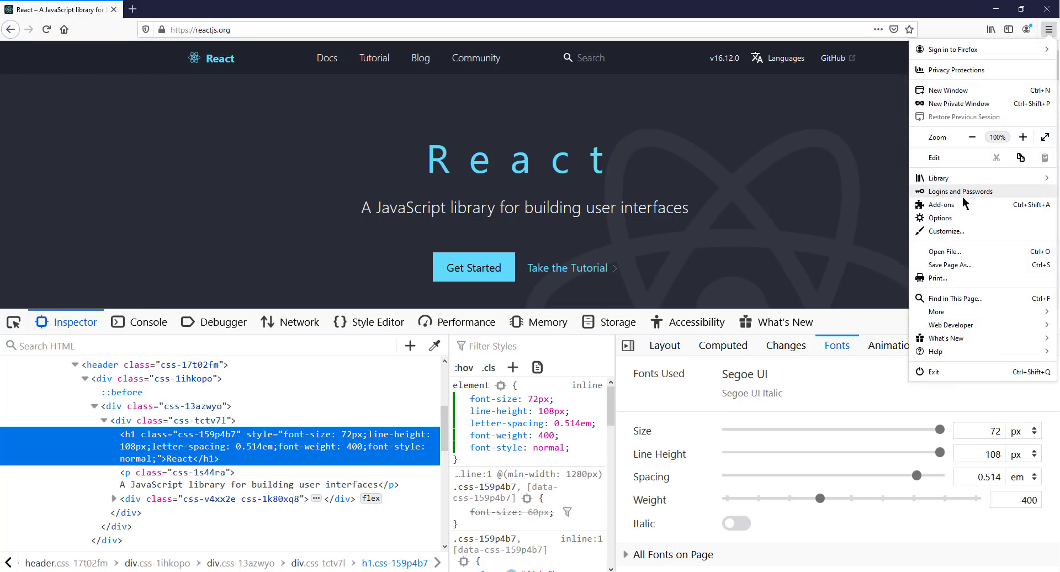
left_click(942, 204)
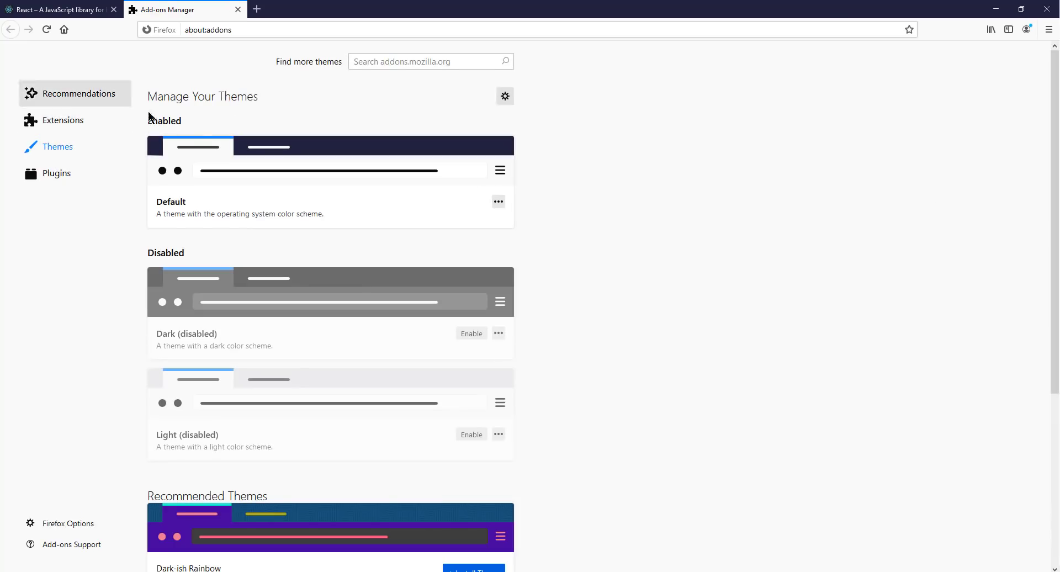
Step: Browse the installed and recommended themes and open the details of the Dark theme
scroll(196, 304, "down", 3)
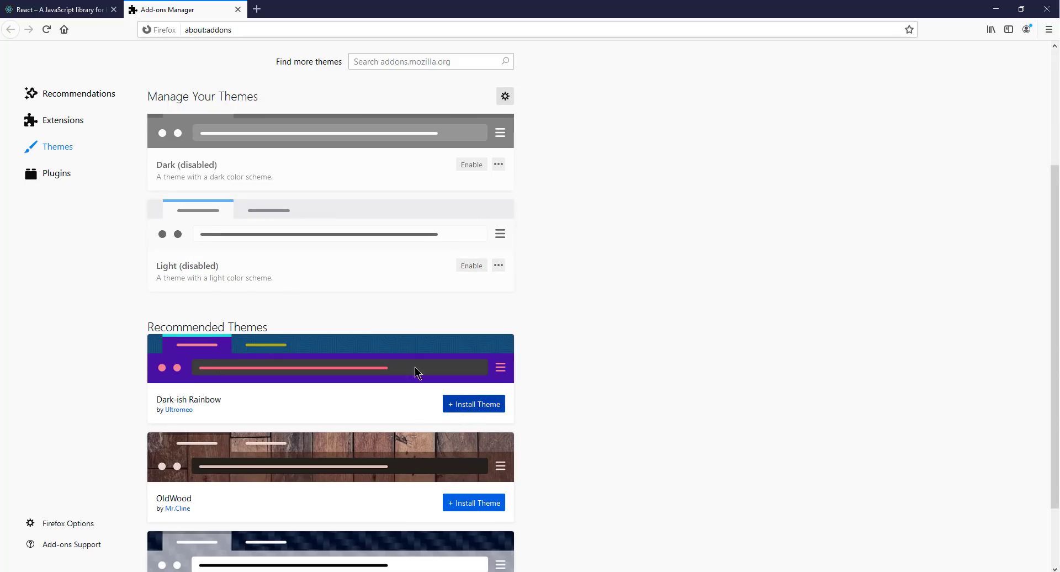
scroll(274, 304, "up", 3)
scroll(274, 304, "up", 1)
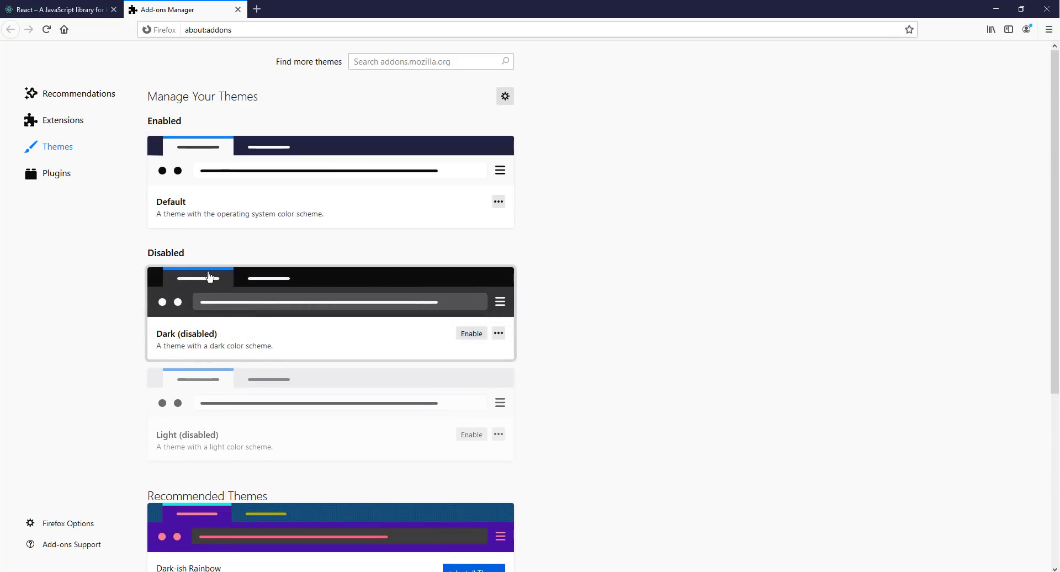
left_click(266, 305)
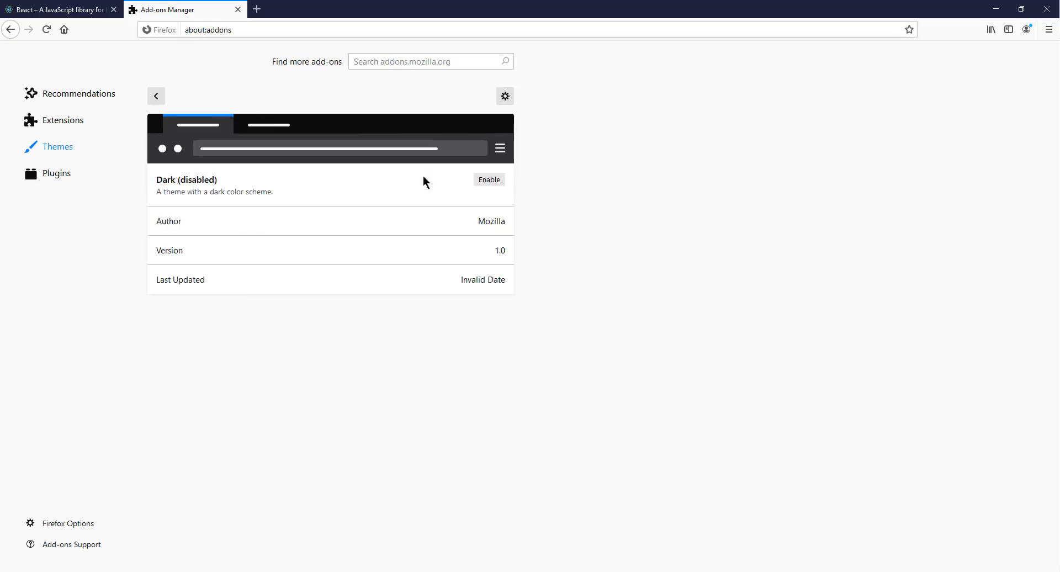
Step: Enable the Dark browser theme and inspect the add-ons page with it before closing that tab
left_click(490, 181)
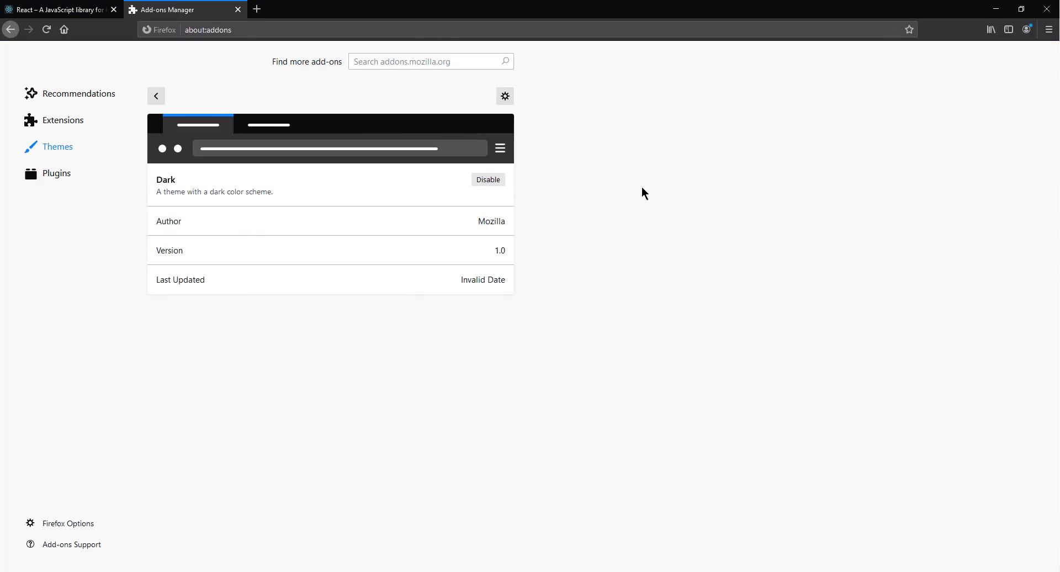
right_click(649, 322)
left_click(672, 440)
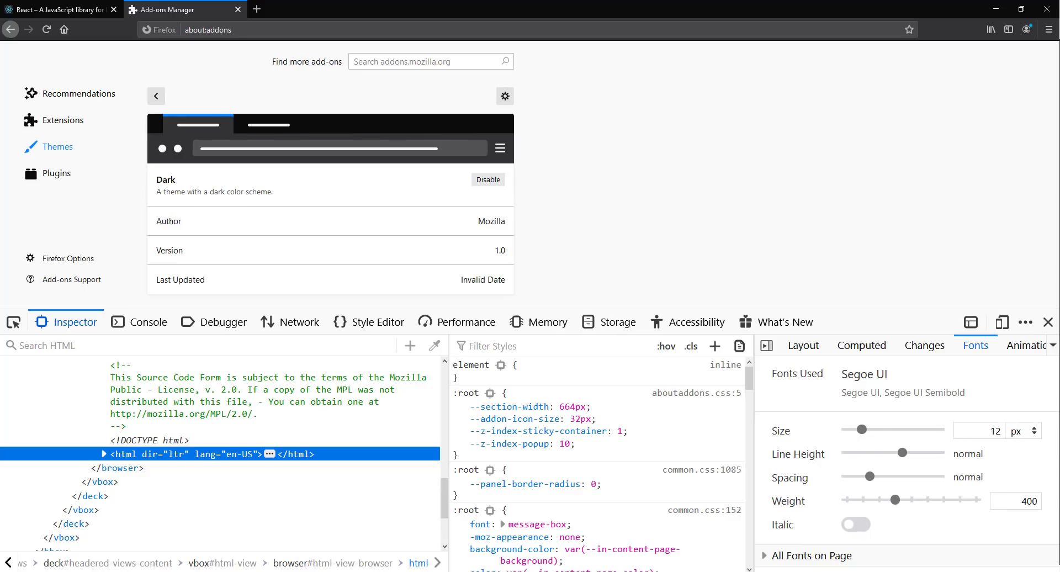
key("ctrl+w")
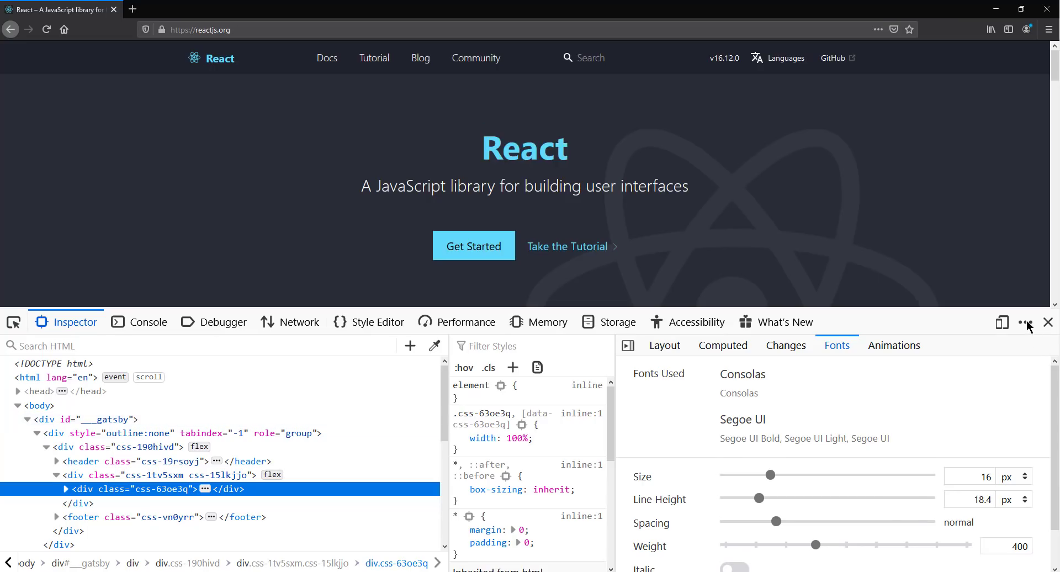
Step: Switch the Firefox developer tools to the Dark theme and view it in the Console, Debugger and Inspector
left_click(1026, 323)
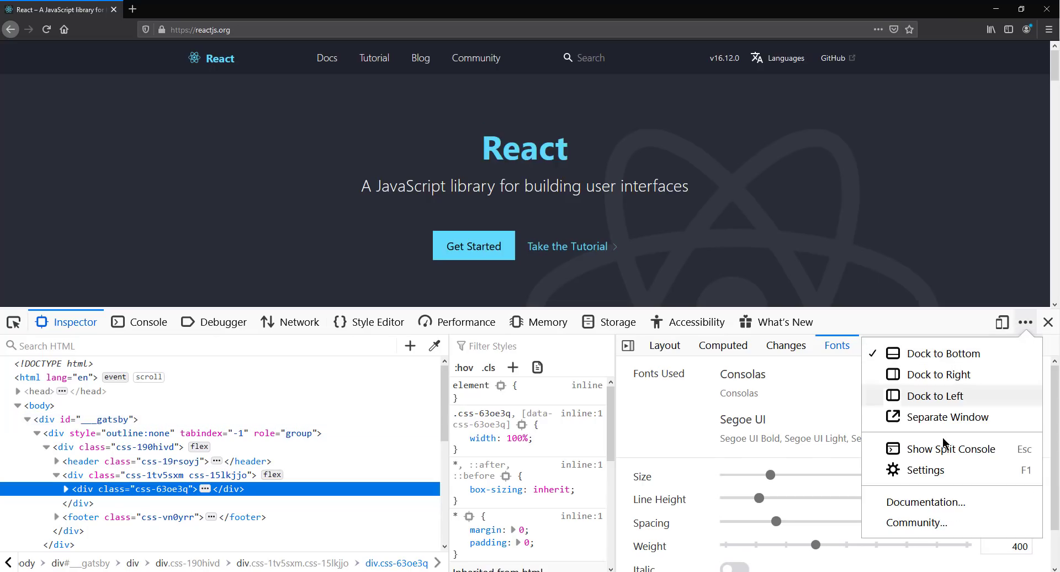
left_click(926, 470)
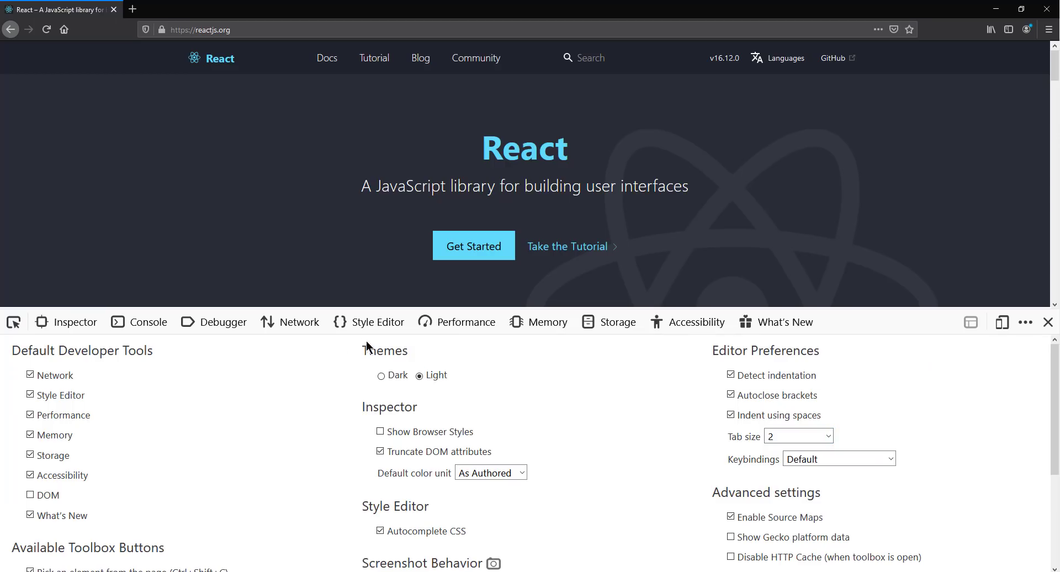
left_click(382, 377)
left_click(139, 322)
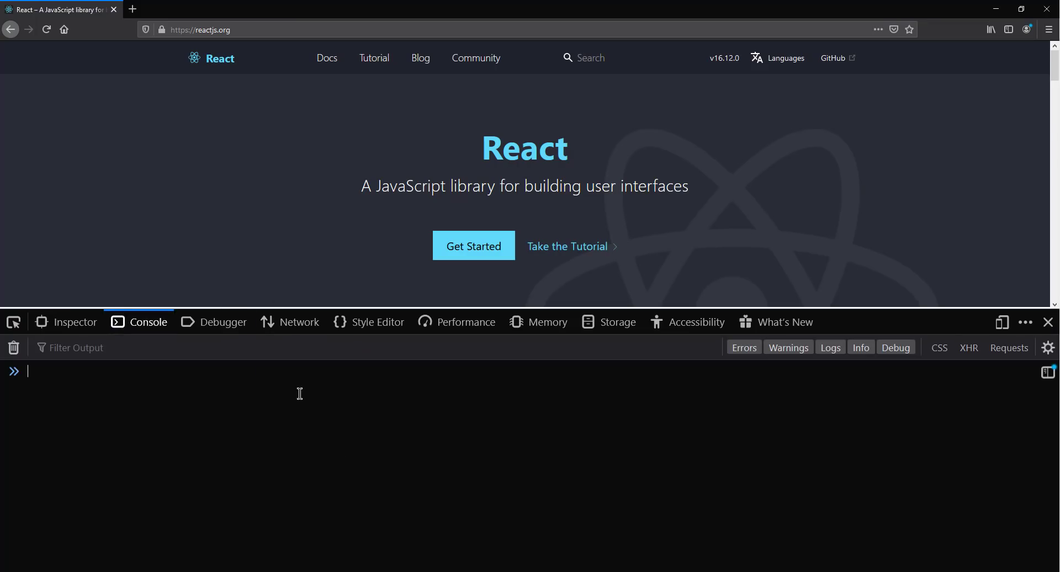
left_click(219, 326)
left_click(67, 321)
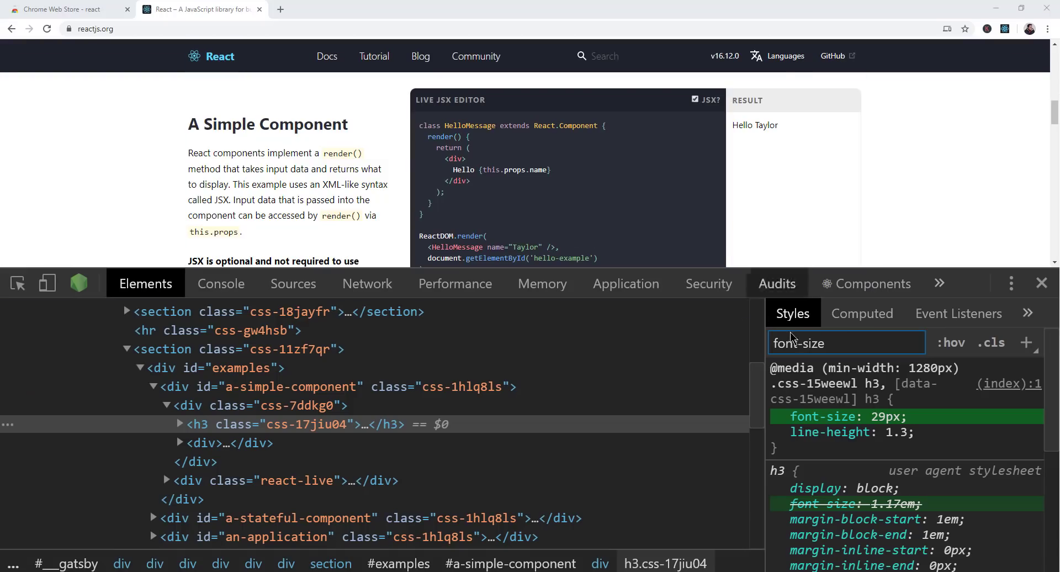
Step: Switch to Chrome and set its DevTools theme to Light
left_click(1011, 283)
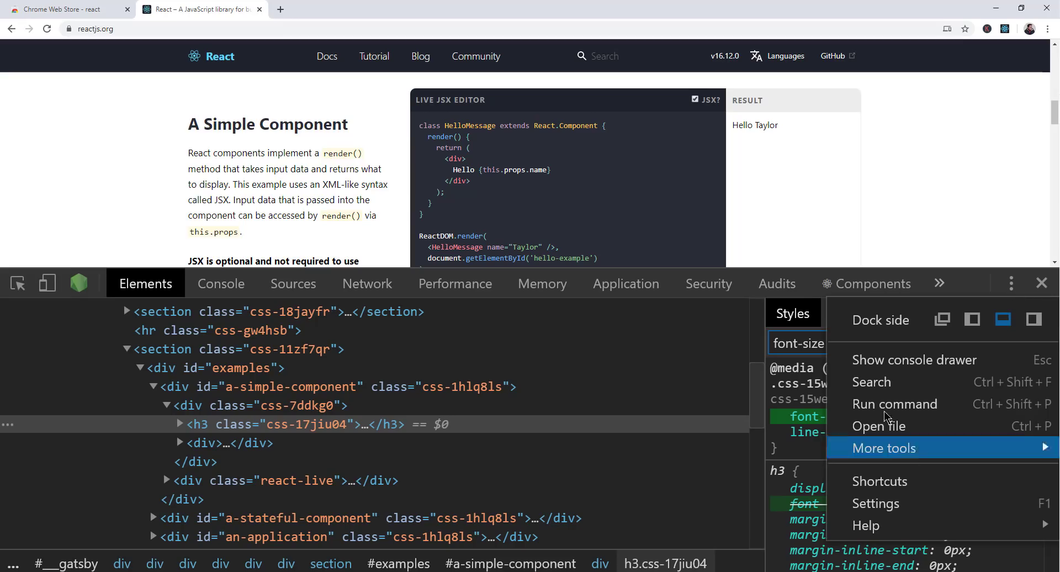
left_click(878, 502)
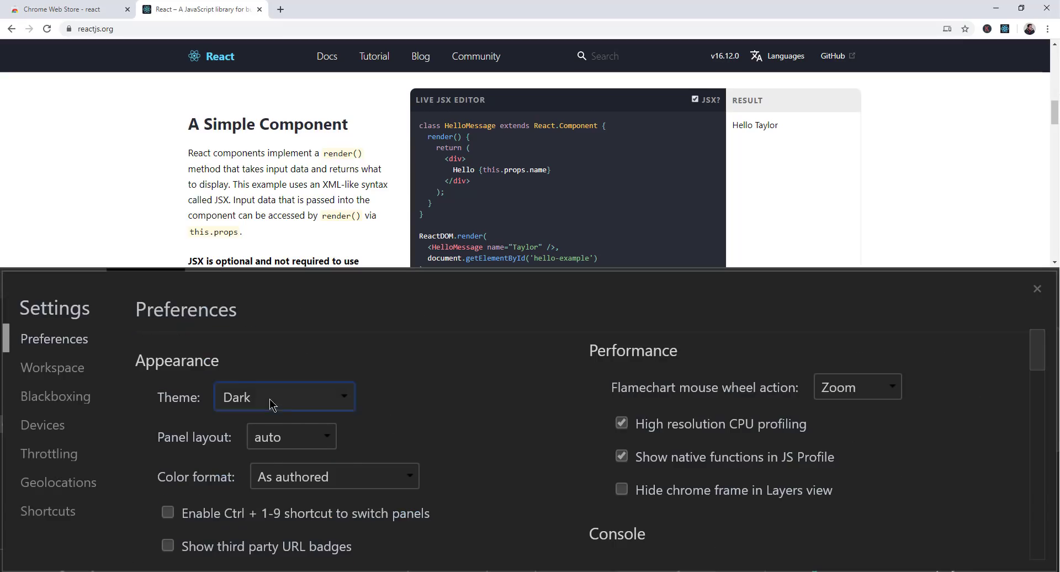
left_click(237, 439)
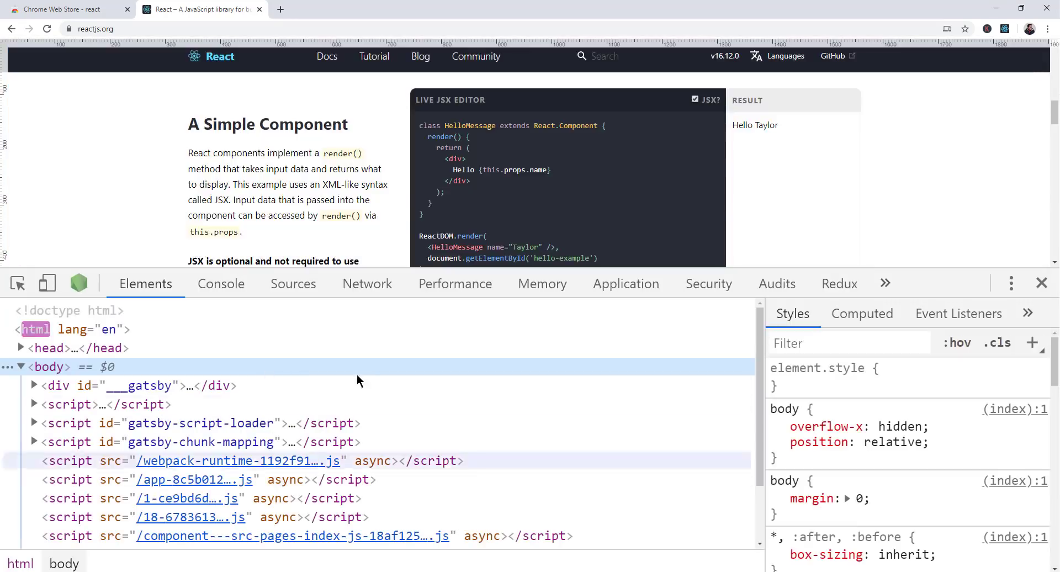
Step: Set the Chrome DevTools theme to Dark and close DevTools
left_click(1011, 284)
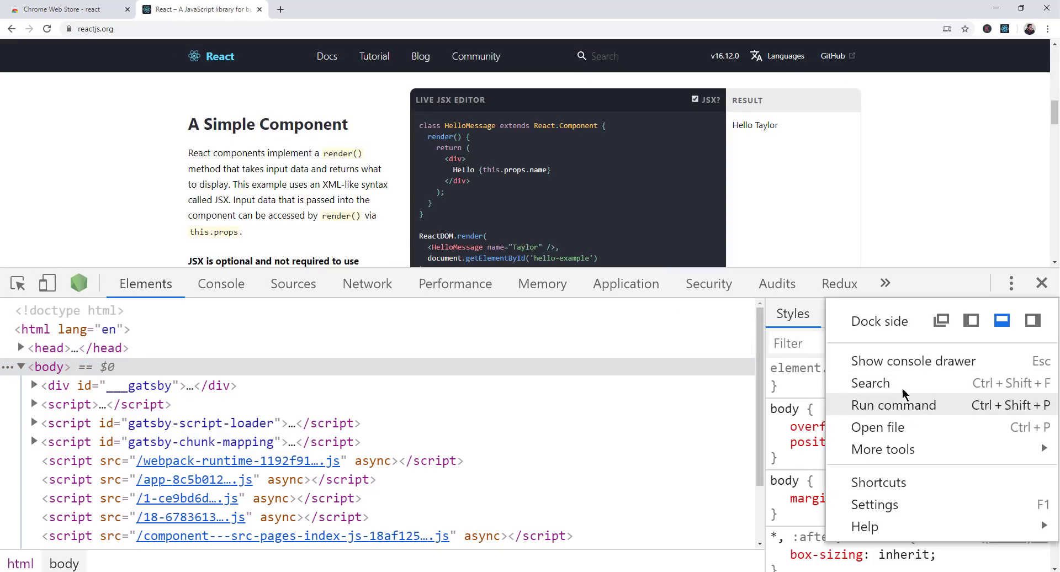
left_click(883, 504)
left_click(240, 397)
left_click(239, 455)
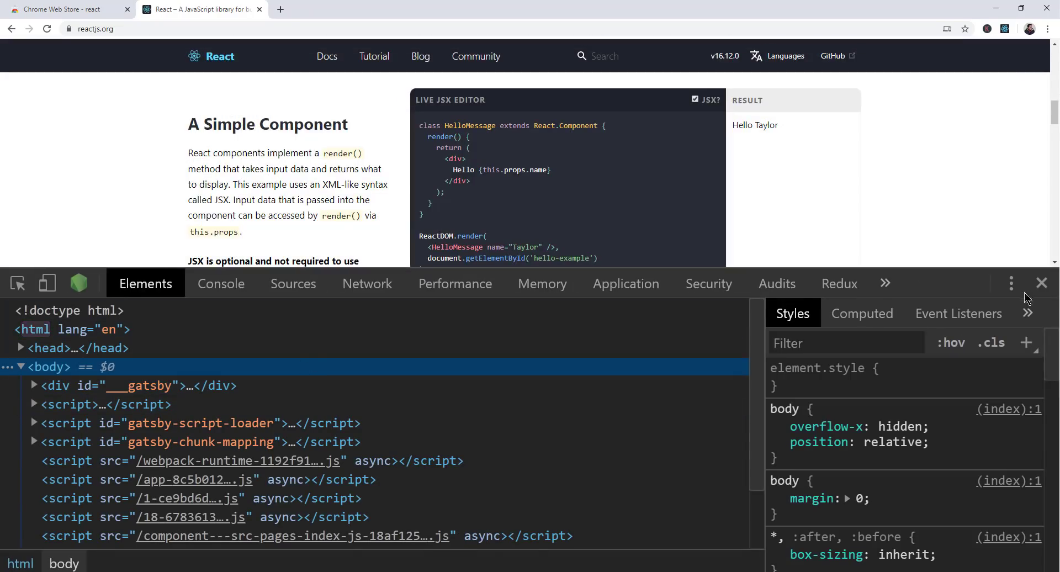
left_click(981, 349)
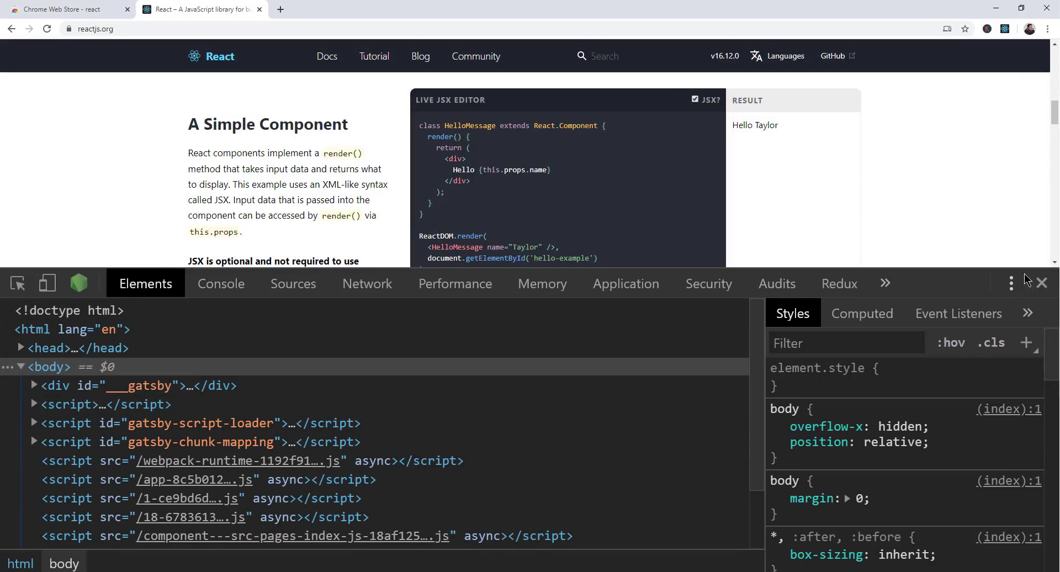
left_click(1041, 283)
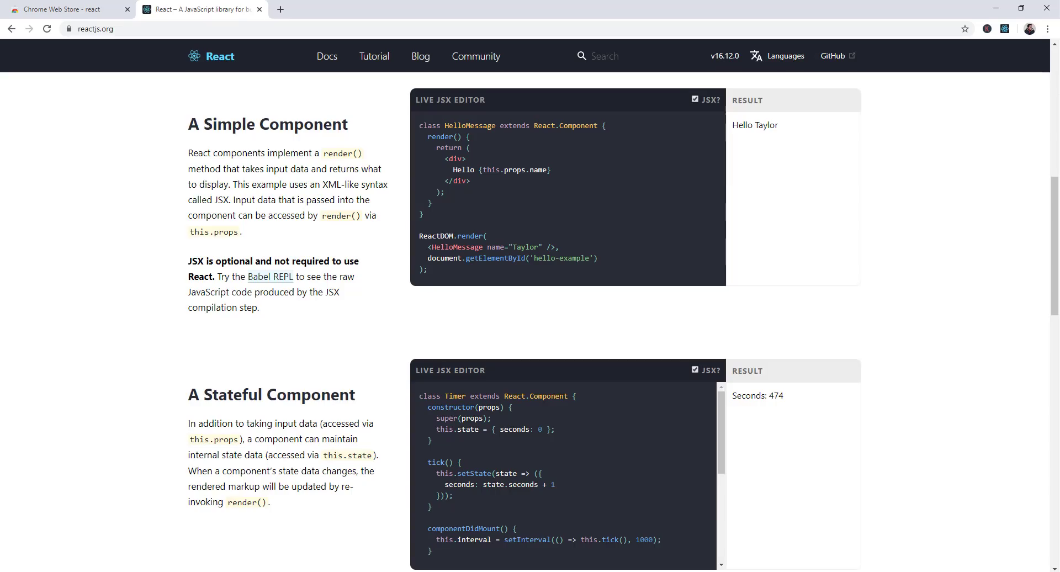
Step: Inspect the large React h1 heading at the start of the reactjs.org page in Chrome
scroll(576, 292, "up", 10)
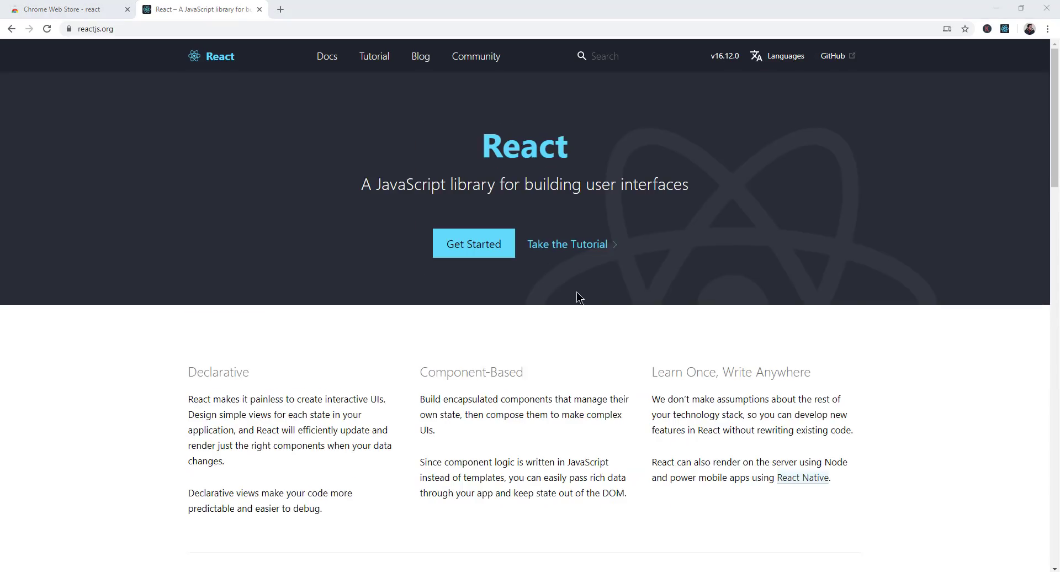
right_click(518, 144)
left_click(553, 319)
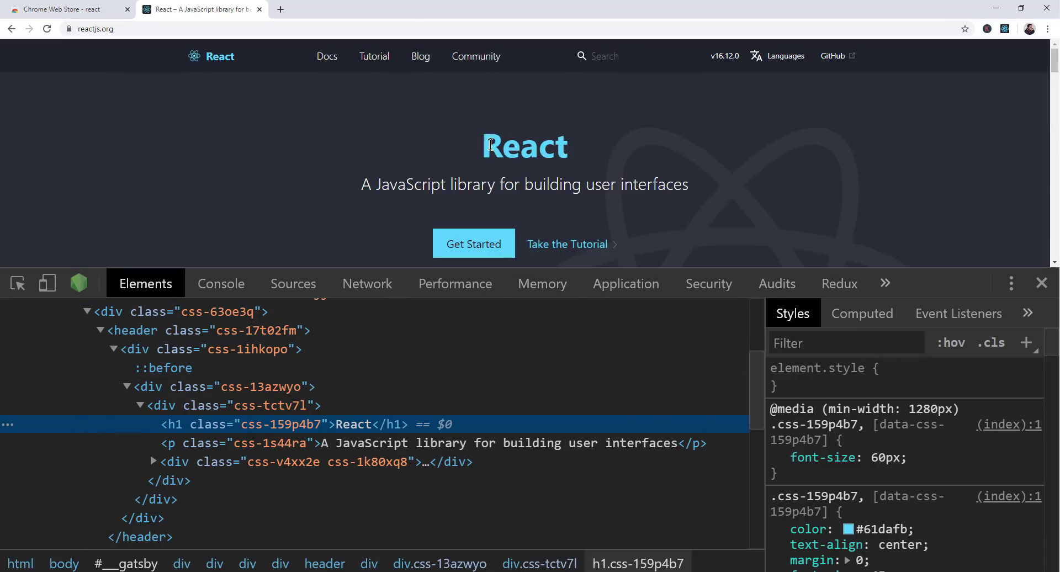
right_click(489, 146)
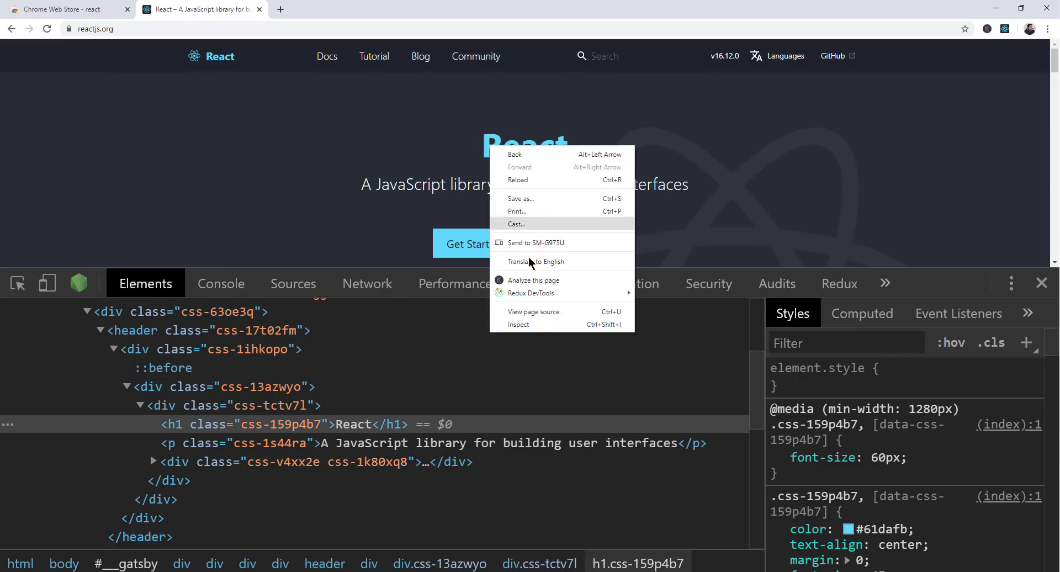
left_click(532, 324)
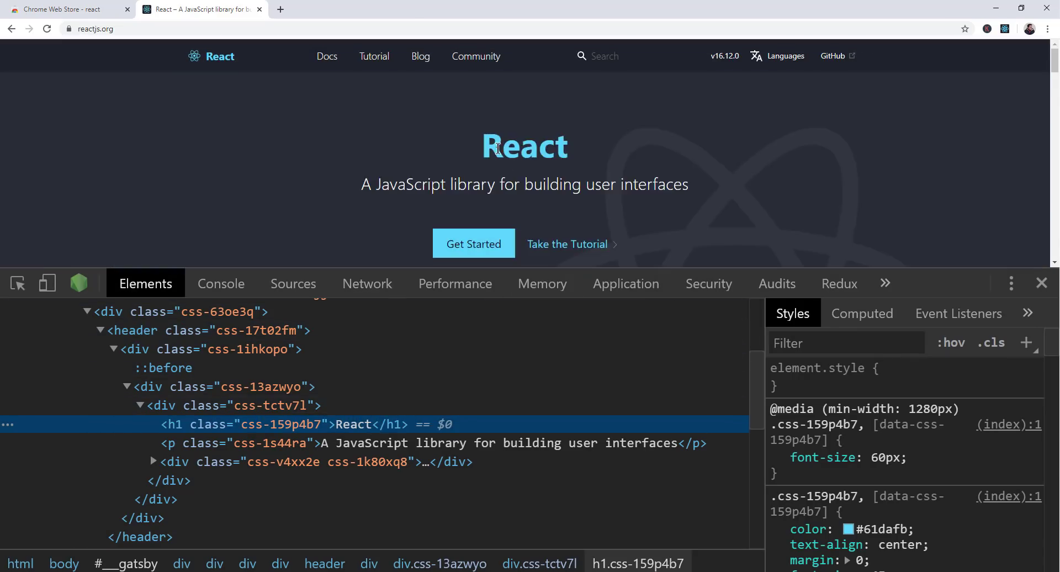
Step: Filter the React h1's styles by "color" and try sampling its text color from the page with the eyedropper
left_click(826, 337)
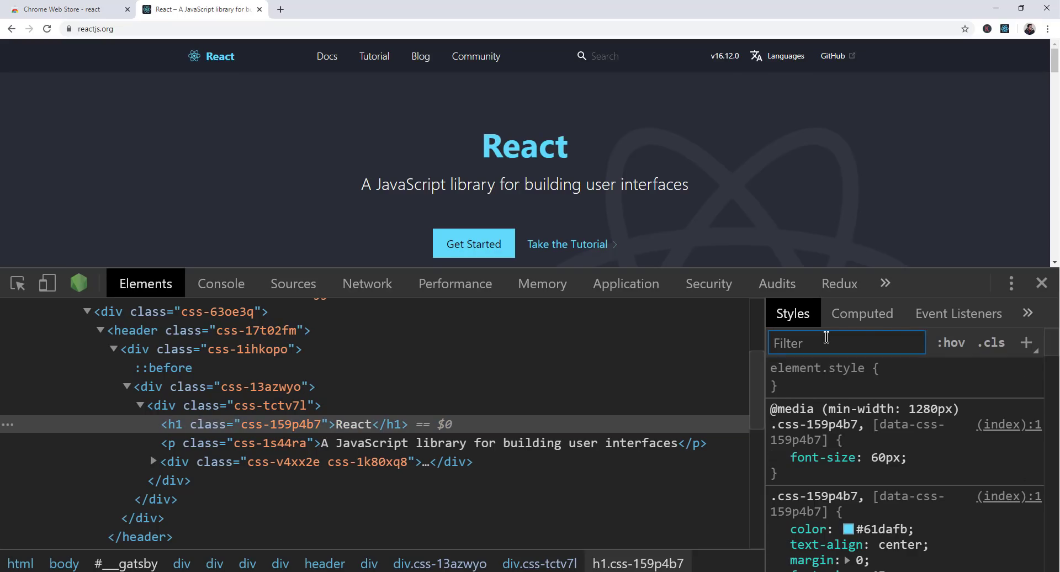
type("color")
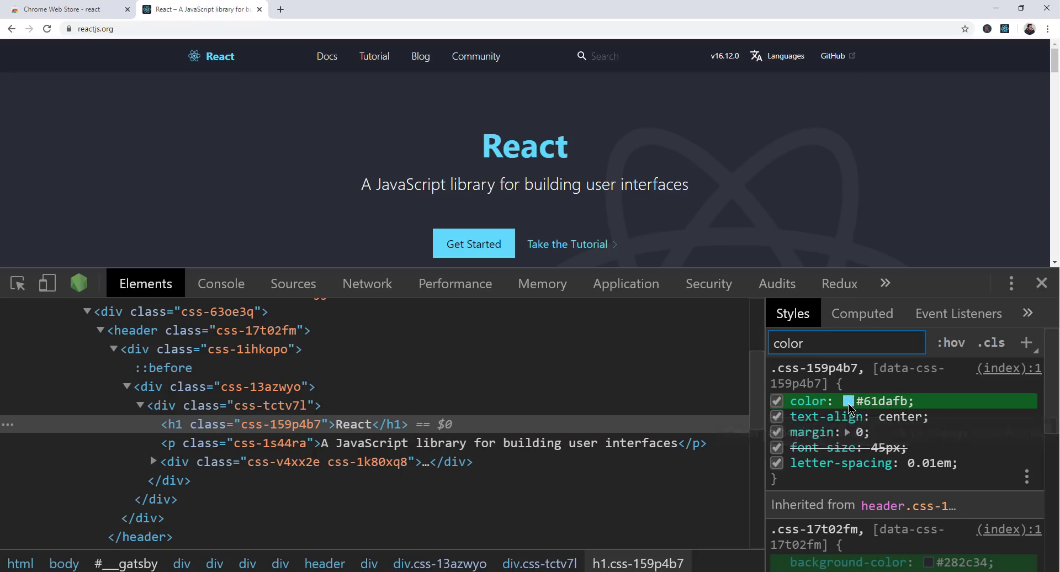
left_click(849, 404)
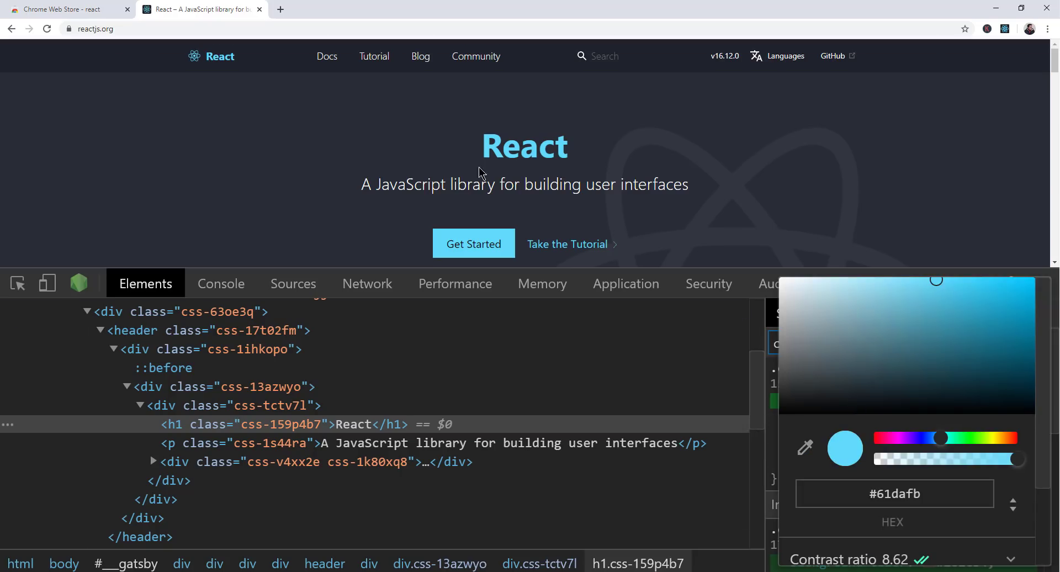
left_click(806, 447)
left_click(524, 68)
left_click(501, 242)
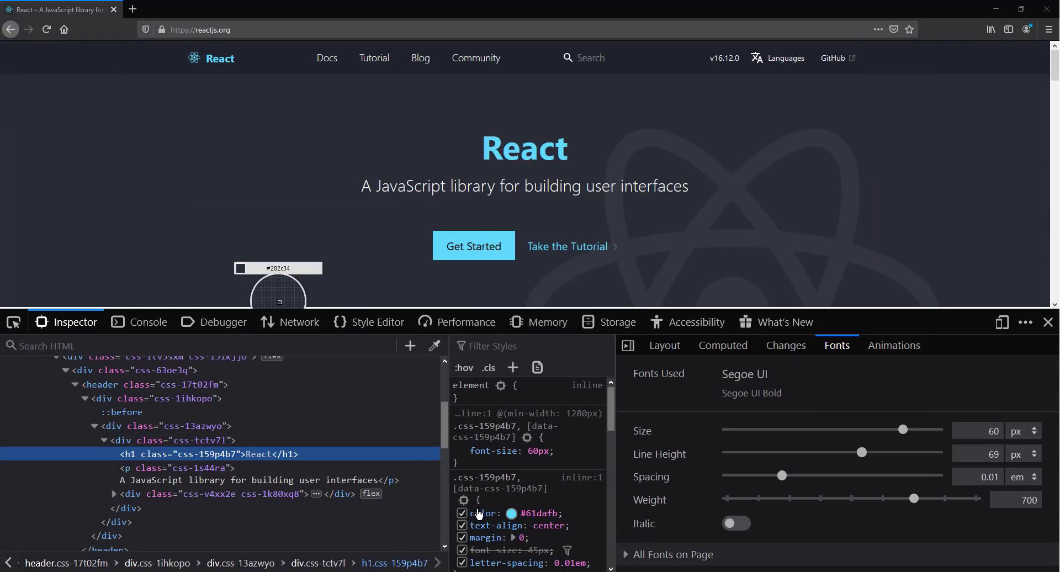
Step: In Firefox, sample the dark page background #282c34 with the eyedropper as the React h1's color
left_click(511, 513)
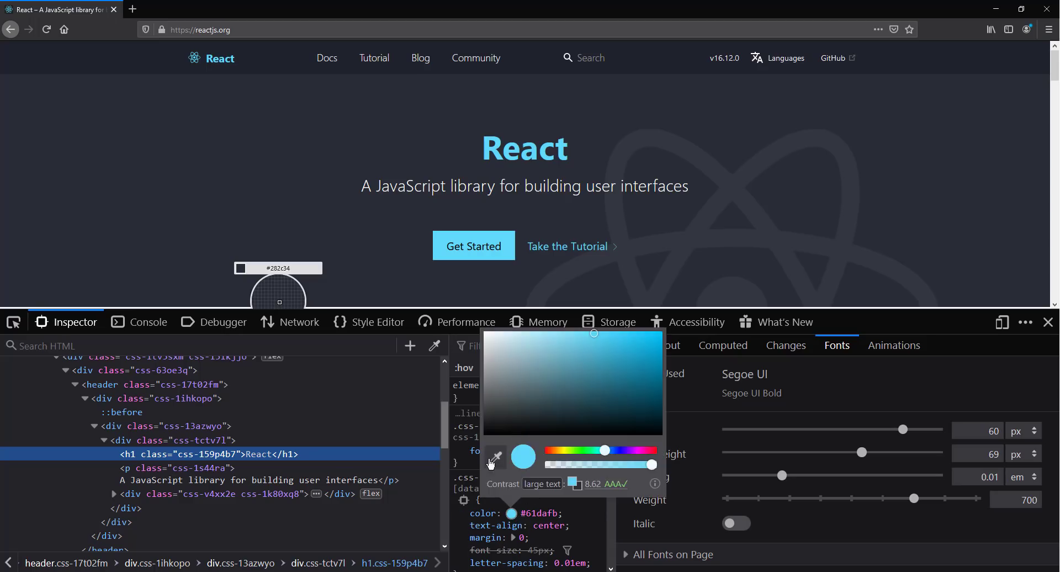
left_click(495, 457)
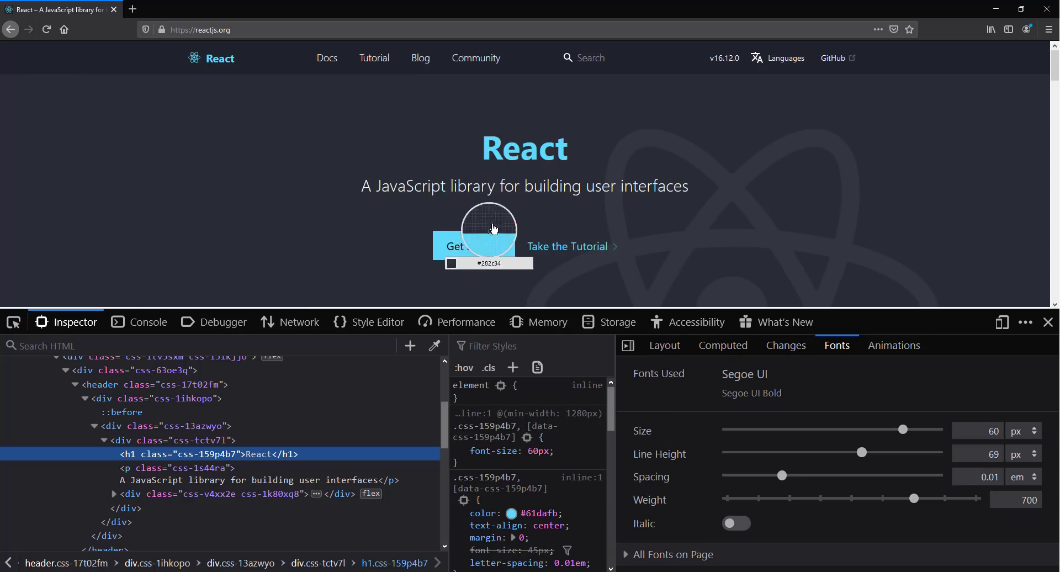
left_click(496, 227)
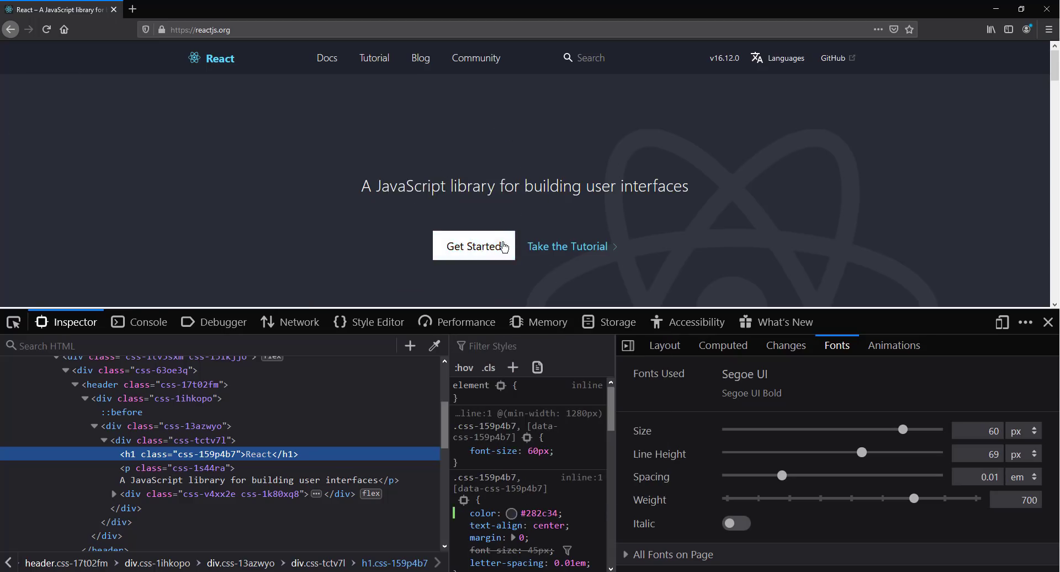
Step: Sample a color from the Get Started button with the eyedropper for the React h1's text
left_click(512, 513)
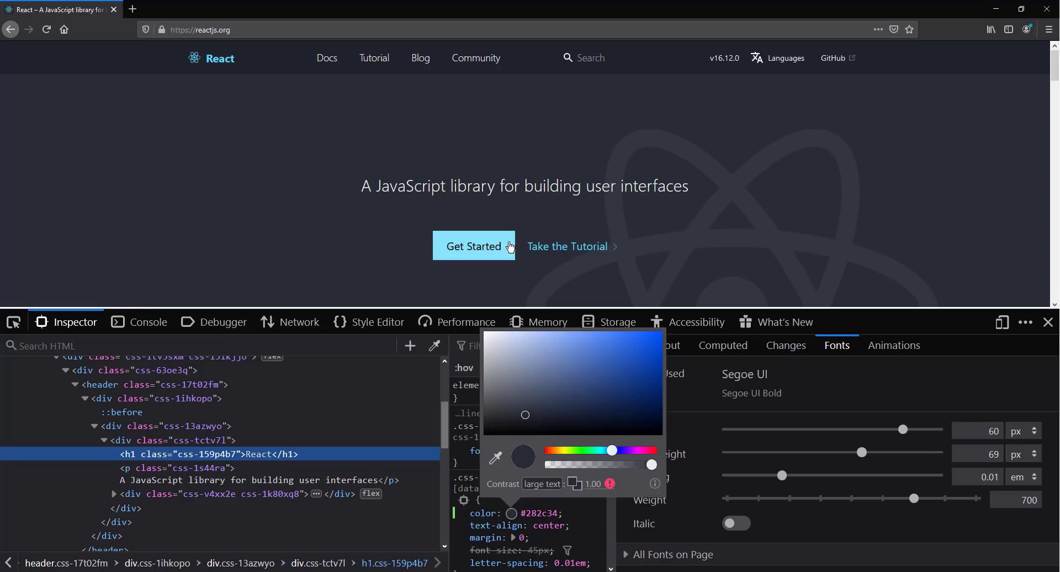
left_click(495, 457)
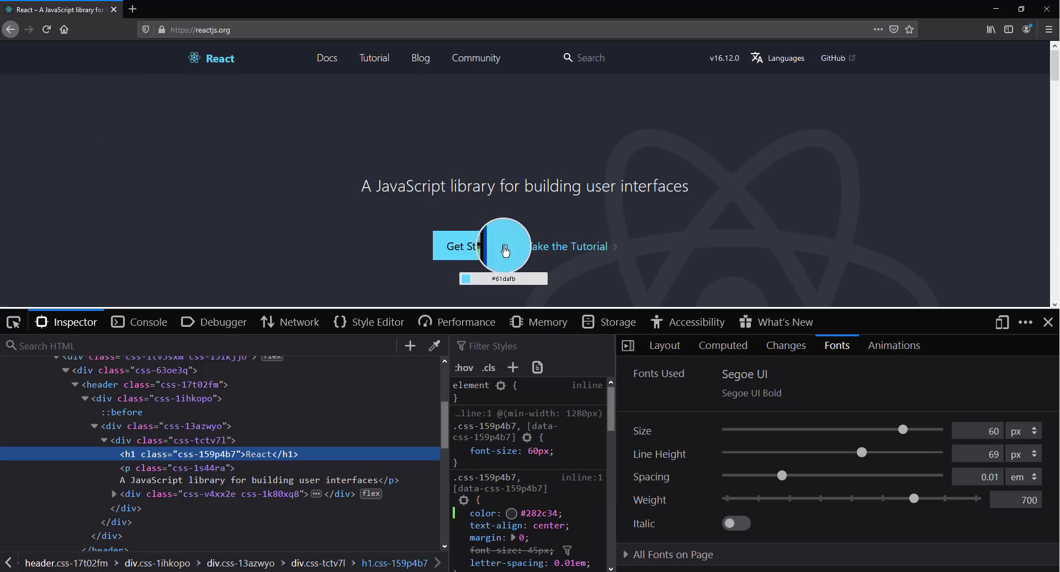
left_click(480, 246)
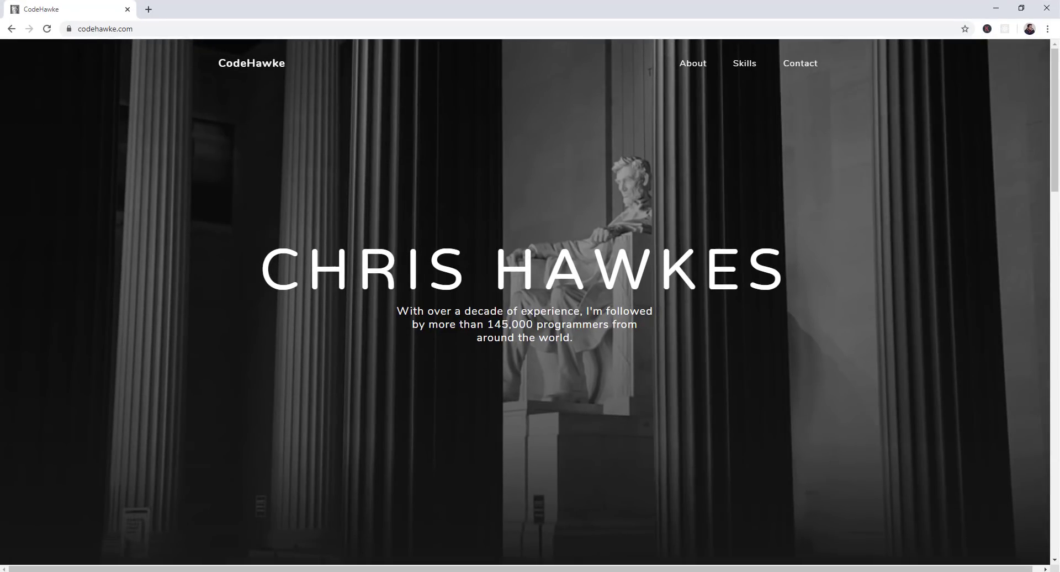
Step: Minimize the codehawke.com window to show the podcast page on Spotify
left_click(996, 7)
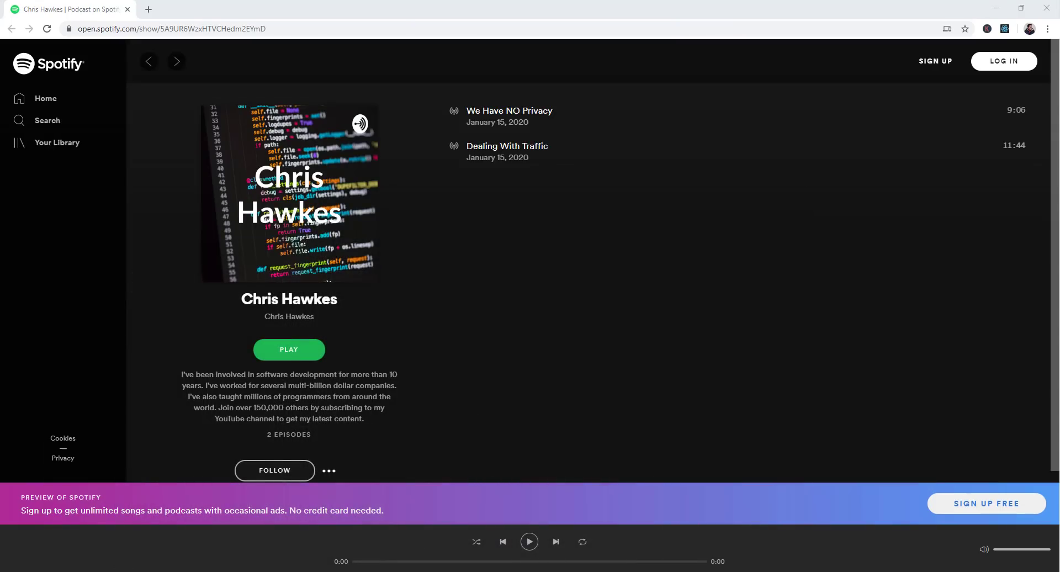